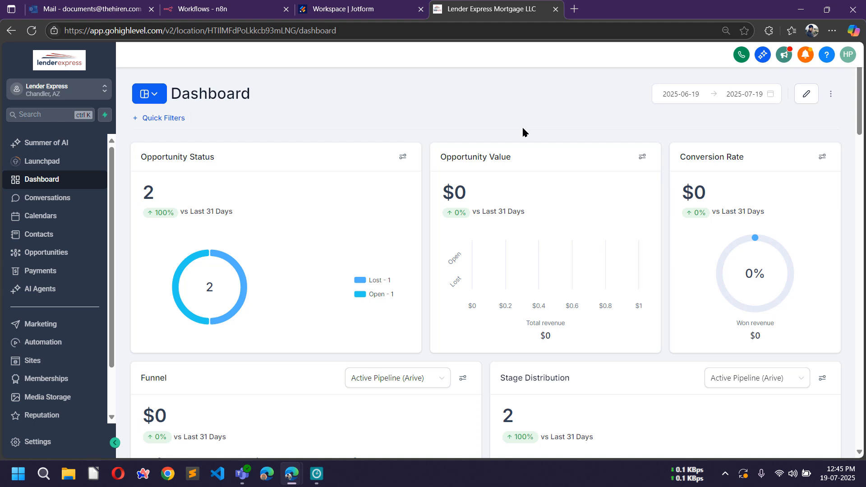
Switch to Jotform, start a new form from a template, and search the templates for "lead capture form".
click(388, 9)
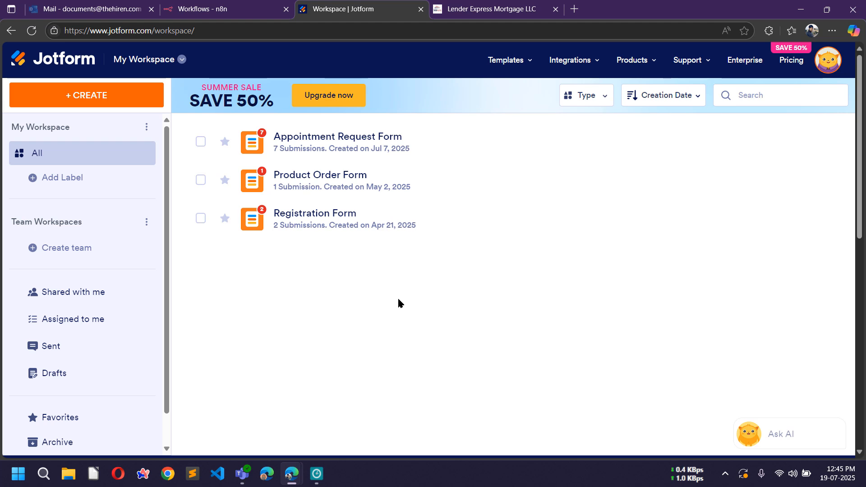
click(89, 95)
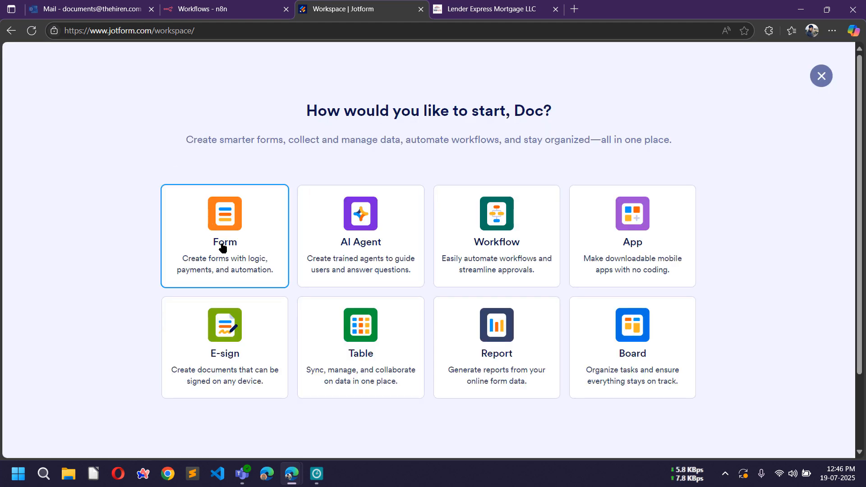
click(263, 222)
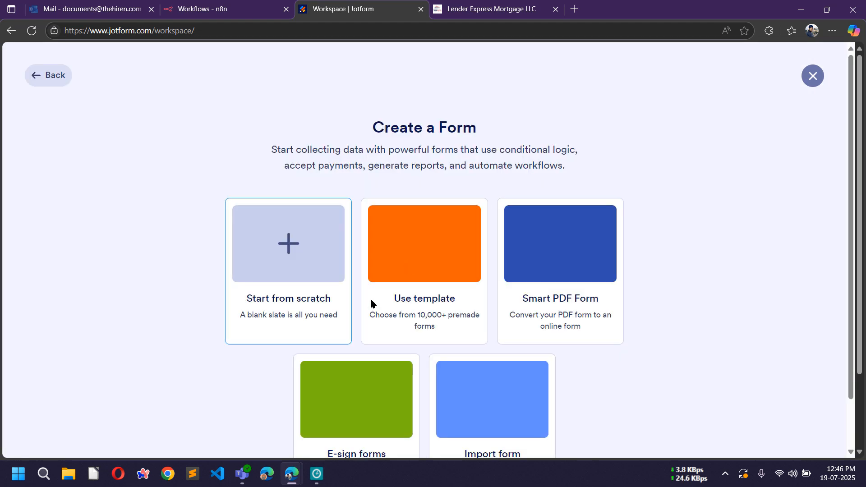
click(444, 266)
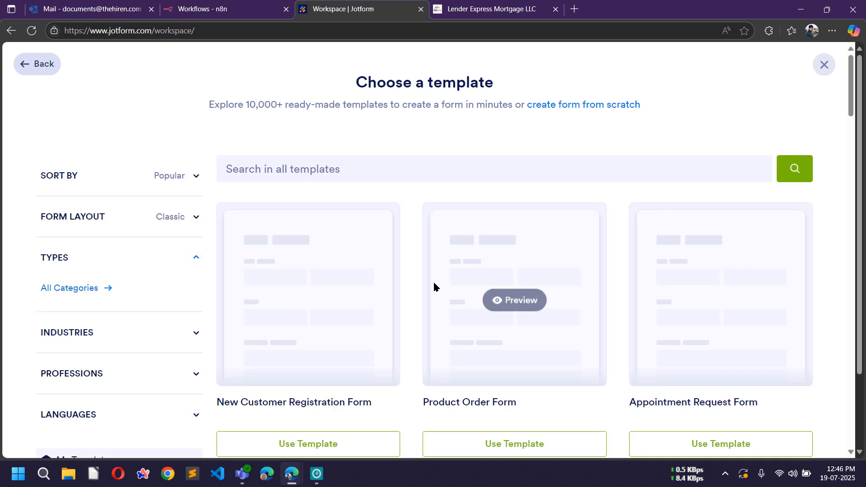
click(346, 175)
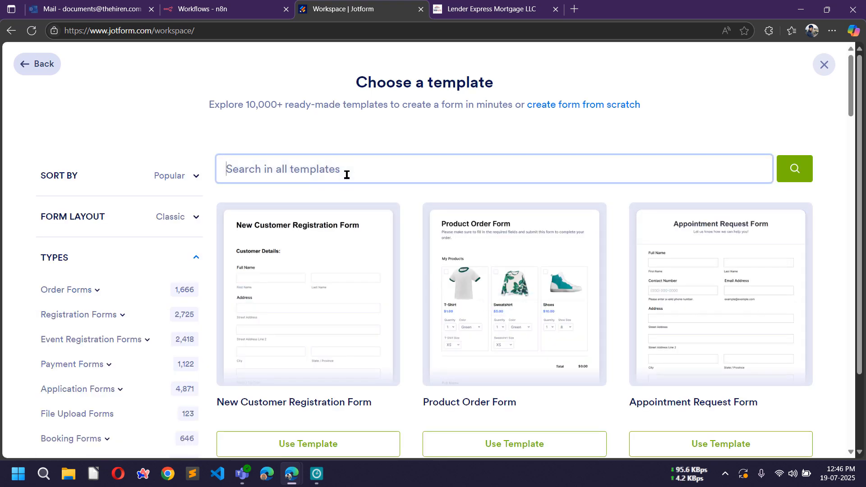
text(lead co)
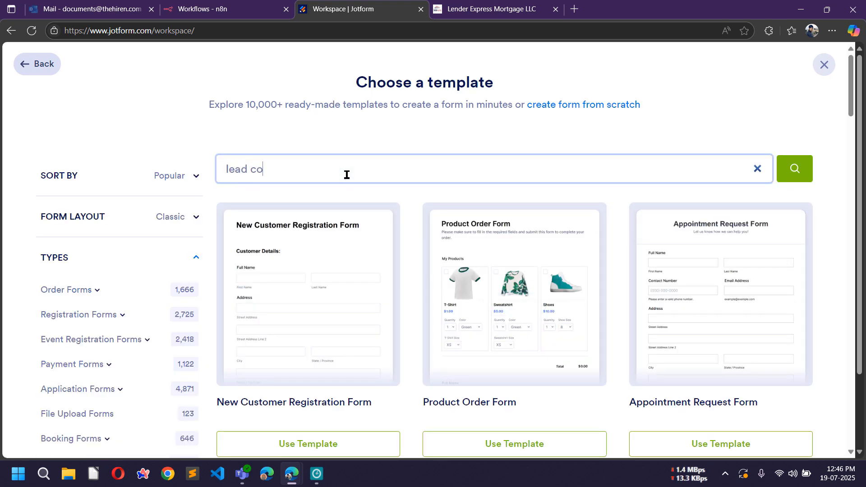
key(BackSpace)
text(apture for)
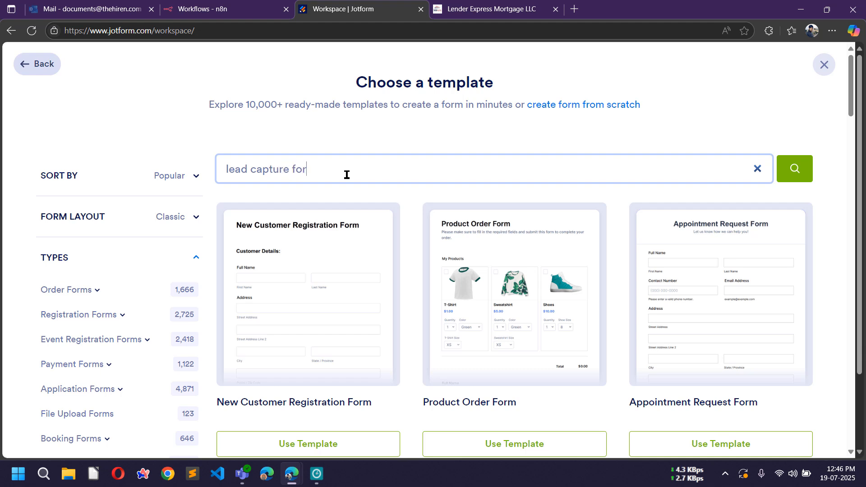
text(m)
key(Return)
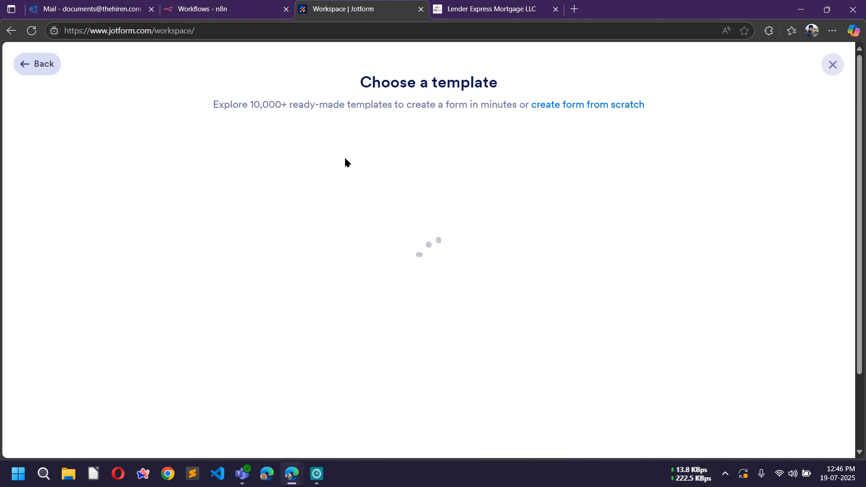
Create the form from the Lead Capture Form template and review its fields down to the Submit button.
mouse_move(302, 268)
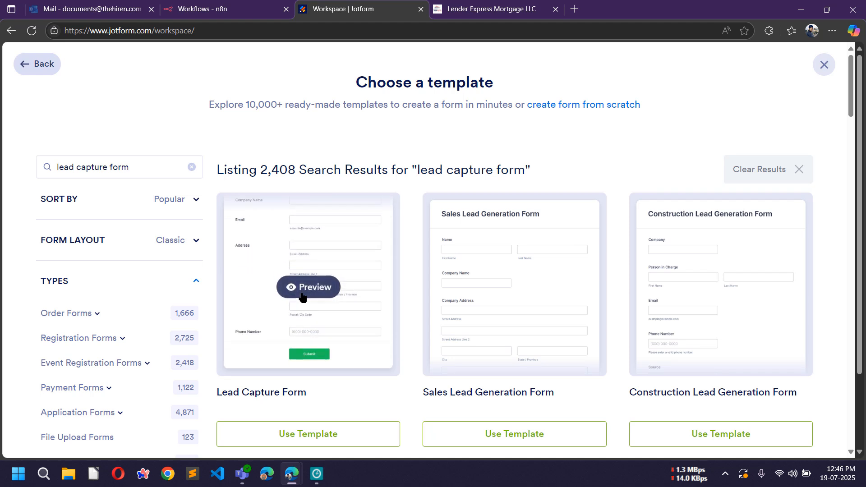
click(345, 282)
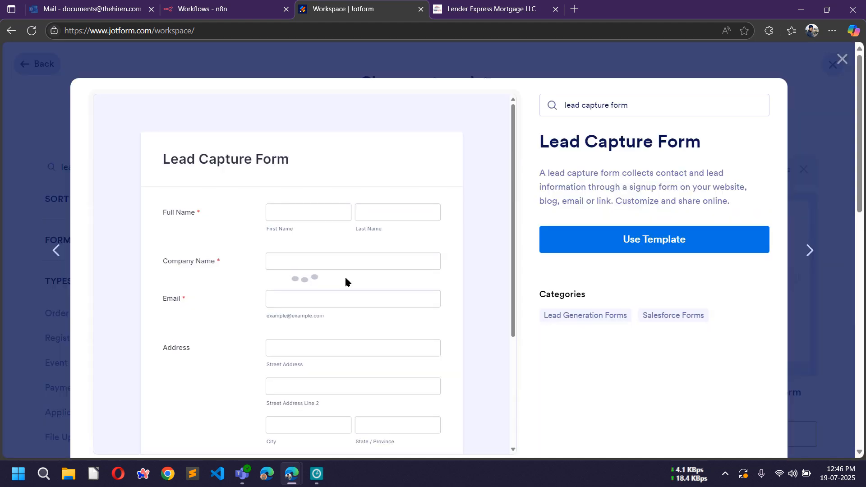
click(655, 241)
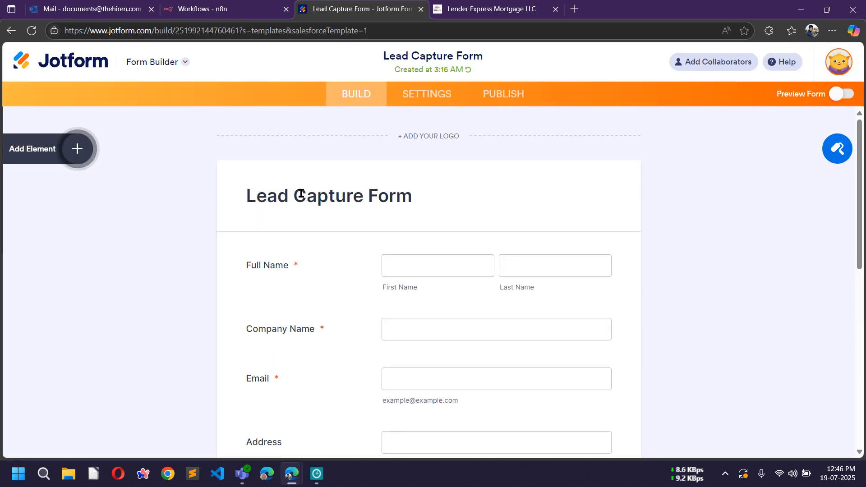
scroll(379, 202, down, 2)
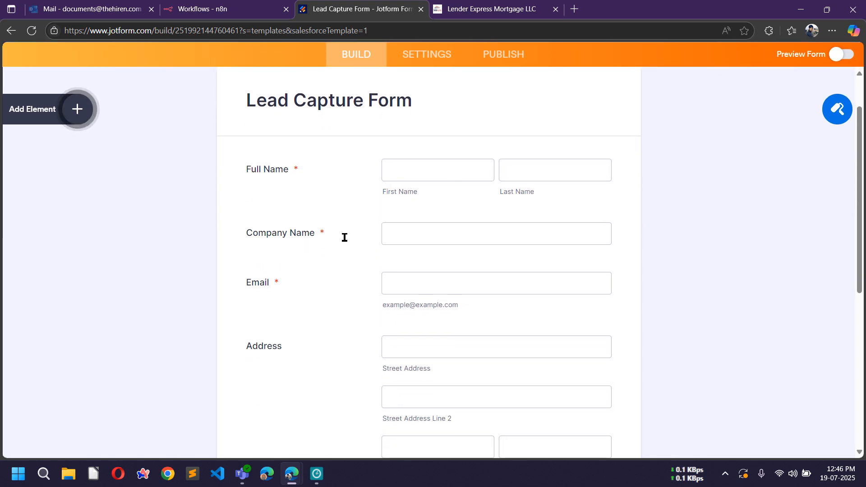
scroll(394, 294, down, 3)
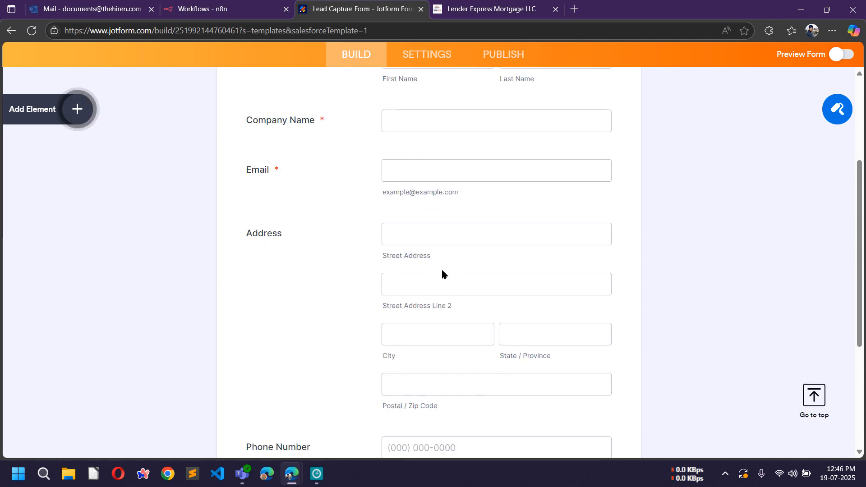
scroll(433, 296, down, 3)
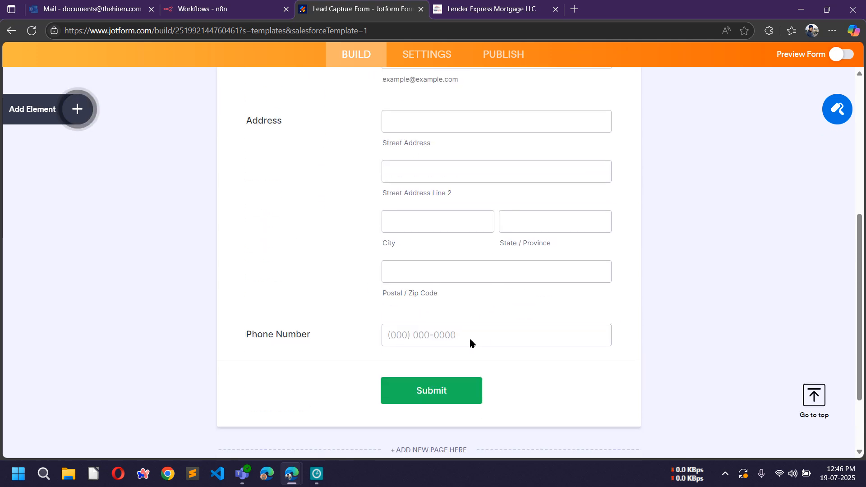
scroll(469, 334, up, 10)
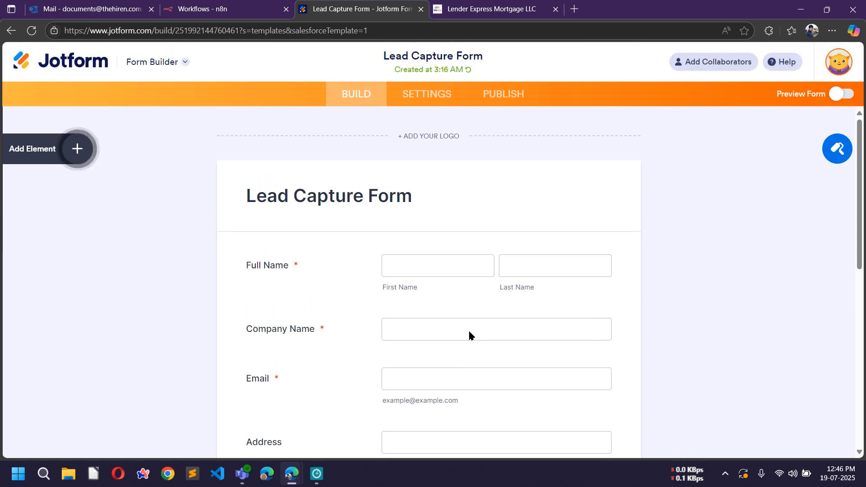
Switch to n8n and create a new workflow with a Webhook trigger as its first step.
click(216, 8)
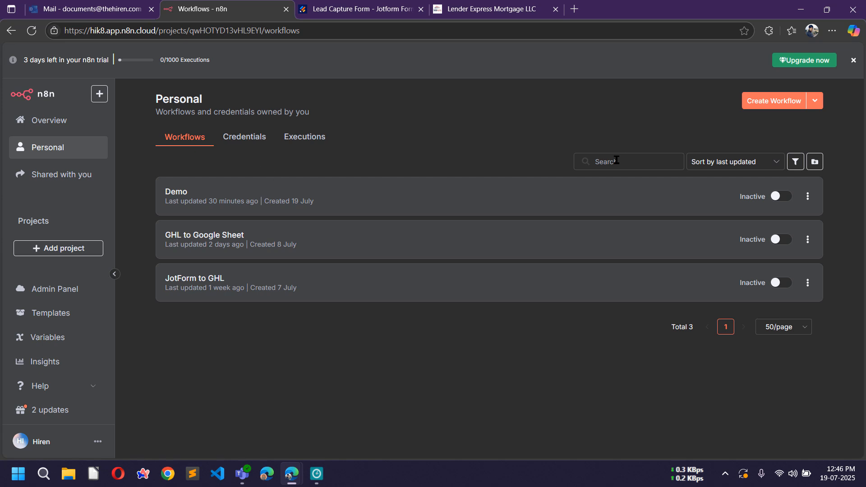
click(766, 106)
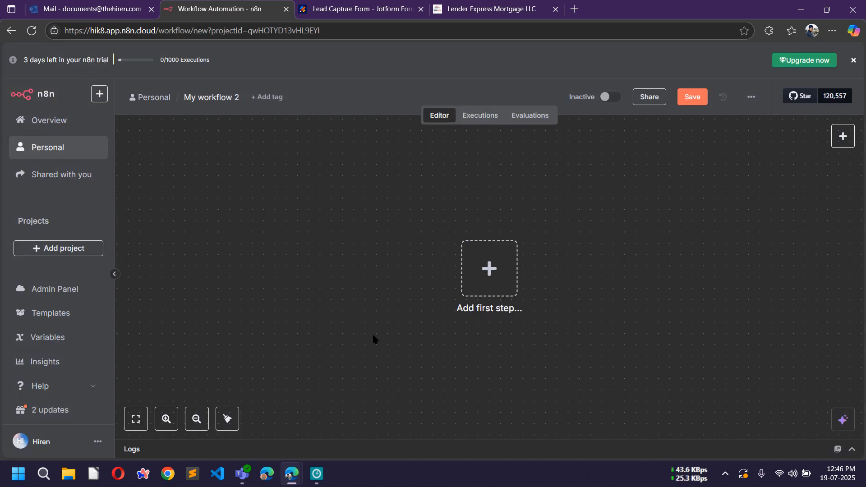
drag(497, 279, 282, 279)
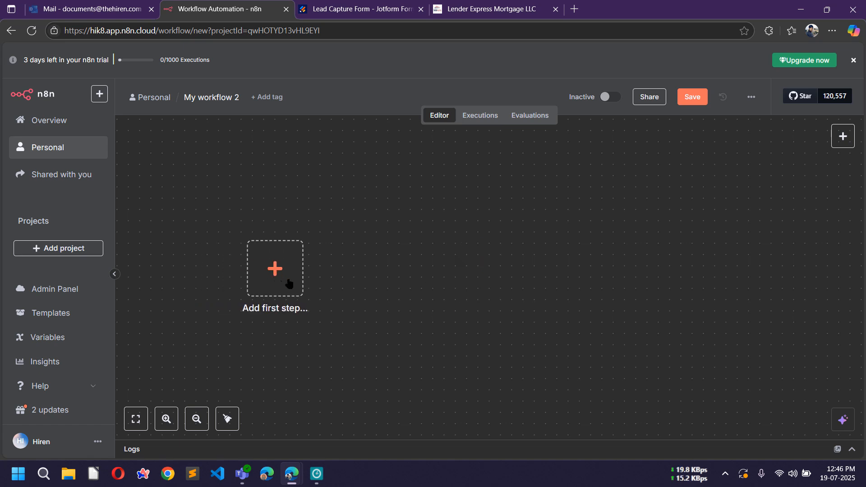
click(288, 283)
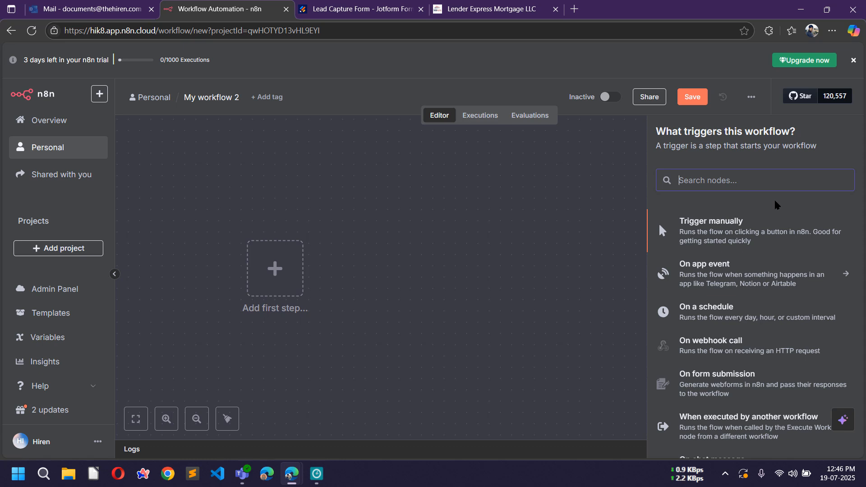
text(webh)
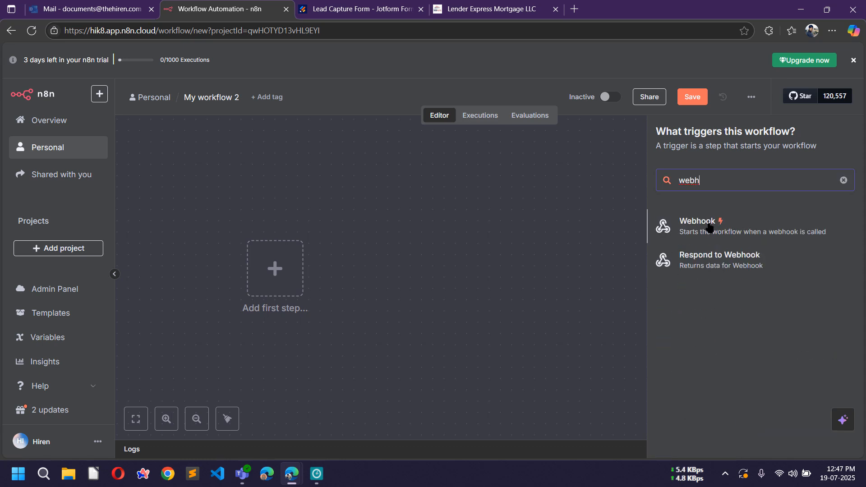
click(707, 228)
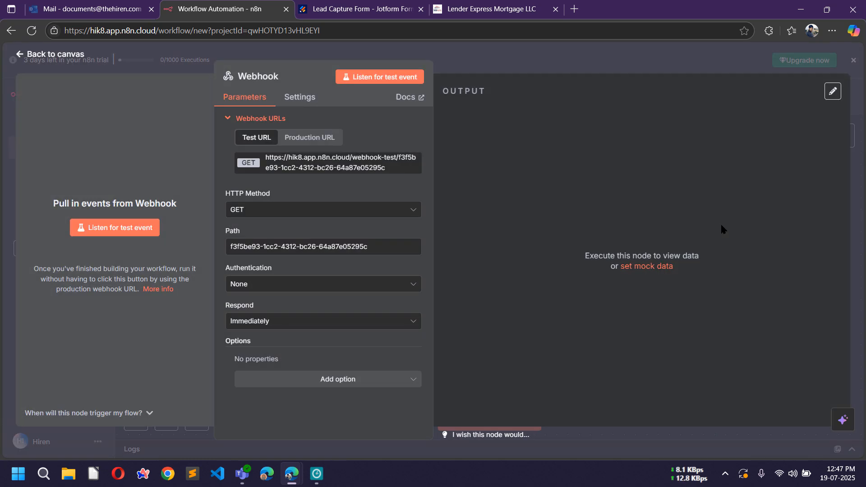
Set the Webhook trigger's HTTP method to POST and copy its test URL.
click(329, 214)
click(271, 313)
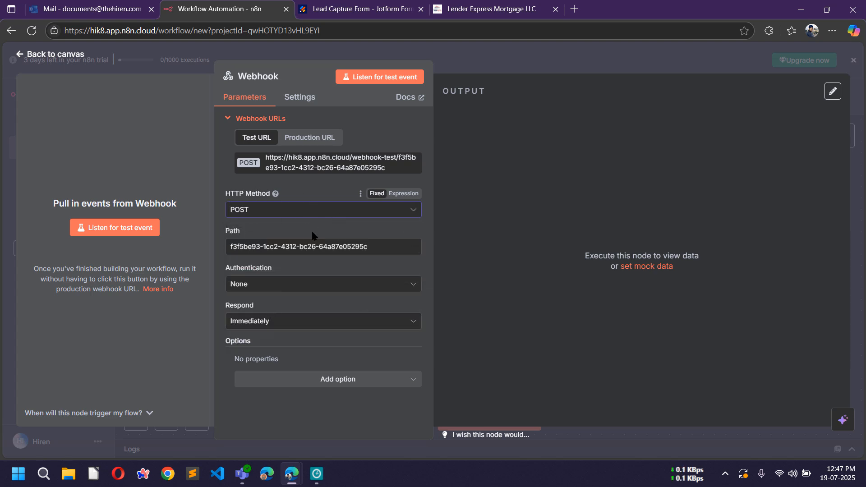
click(305, 166)
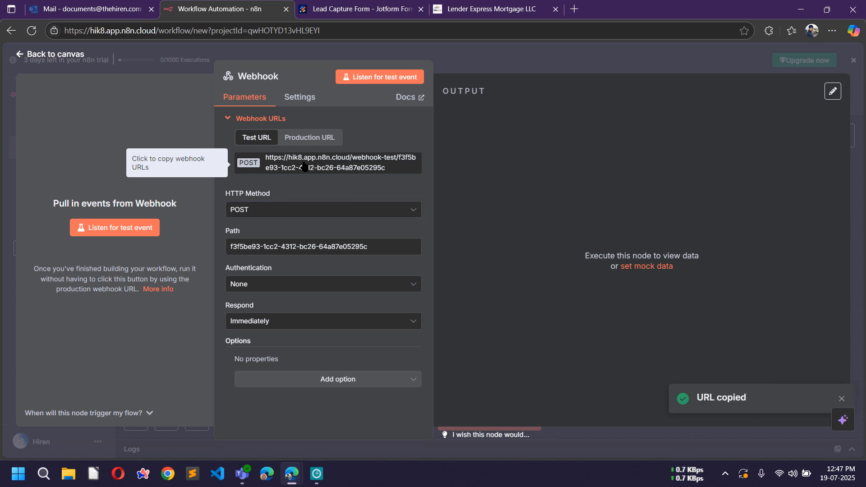
Switch back to Jotform, find "webhook" among the Lead Capture Form's integrations, and open the Webhooks integration.
click(359, 6)
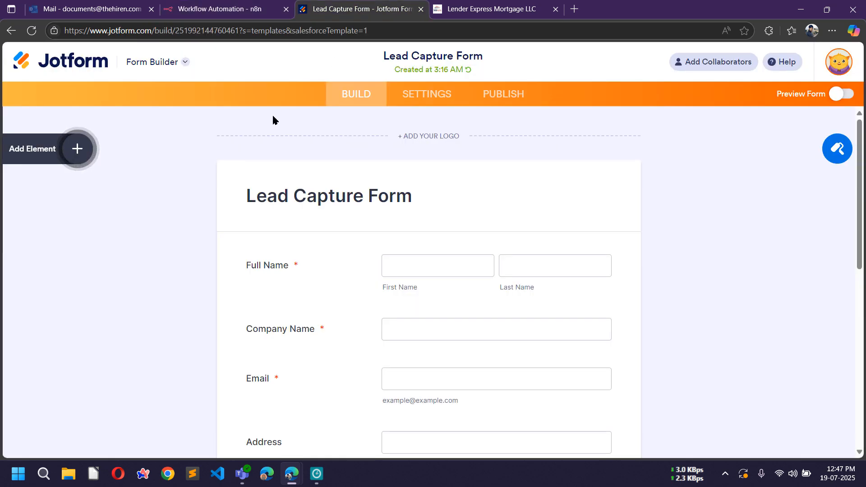
click(445, 87)
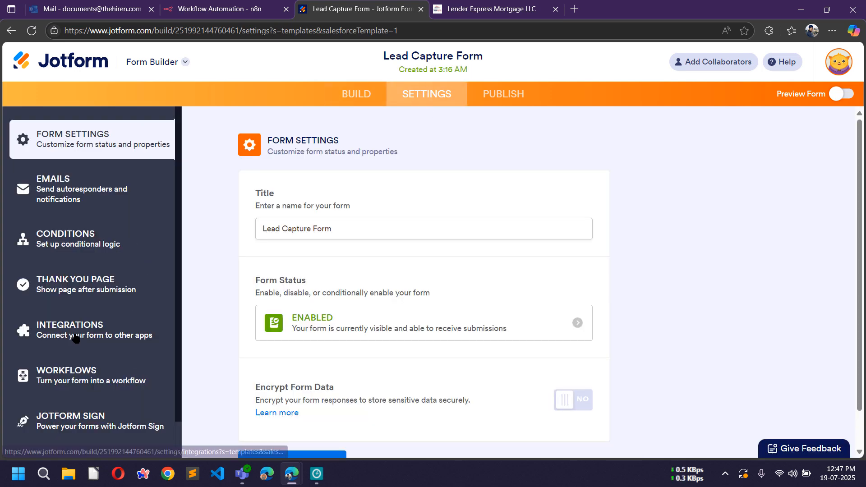
click(73, 338)
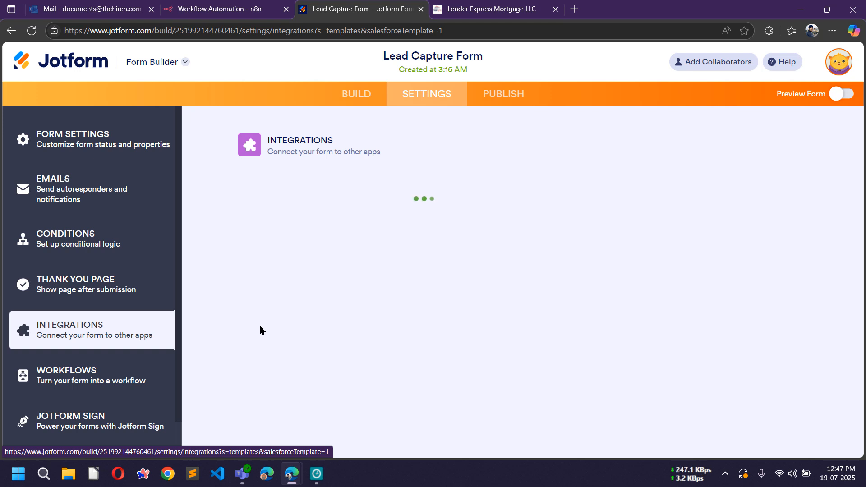
click(460, 180)
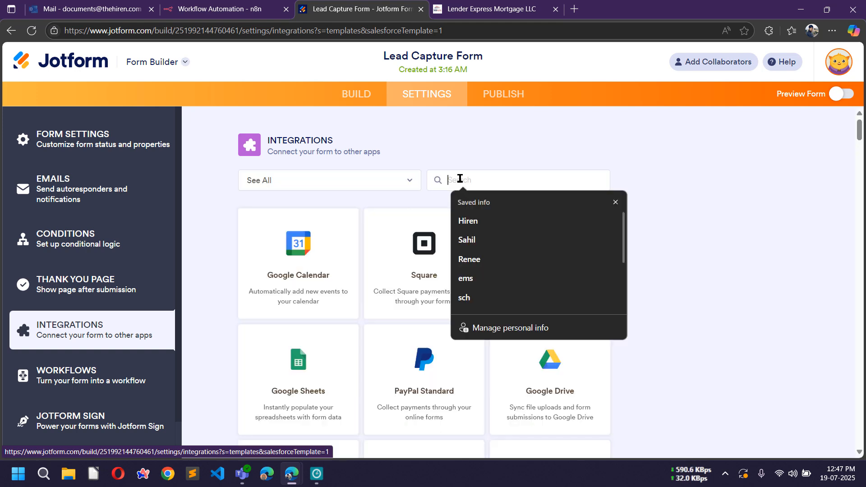
text(webhook)
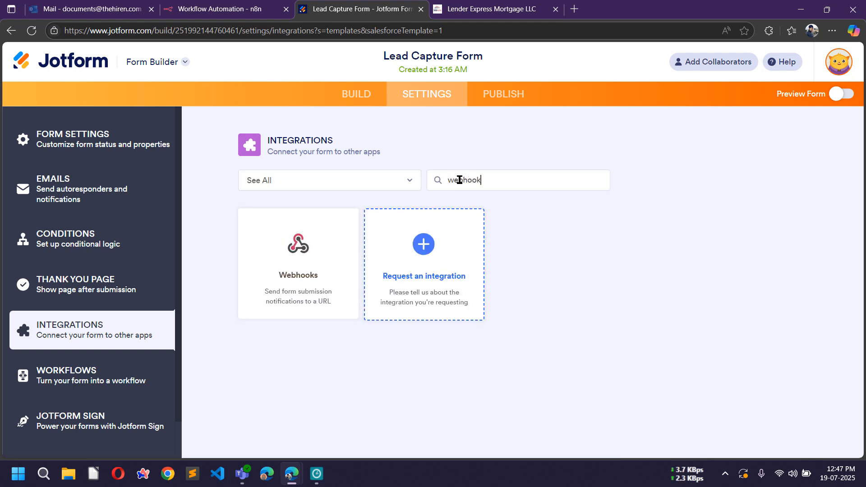
click(249, 265)
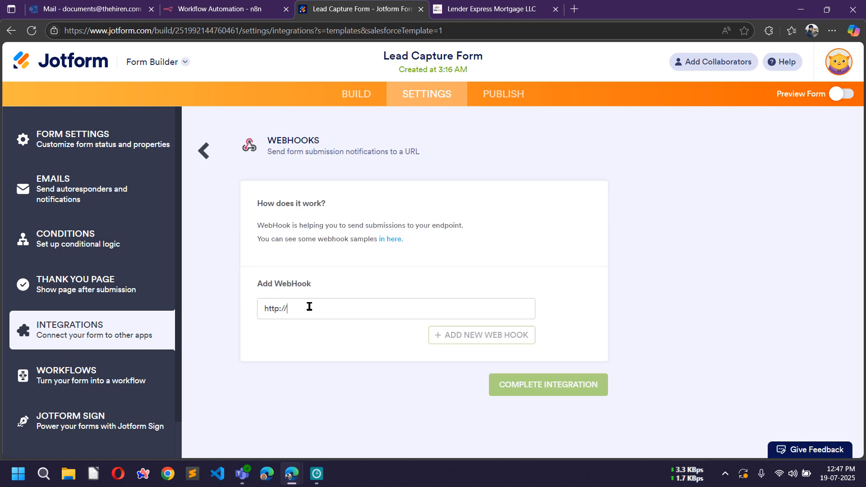
Replace the default webhook address with the copied n8n test URL and complete the integration.
triple_click(308, 306)
key(ctrl+v)
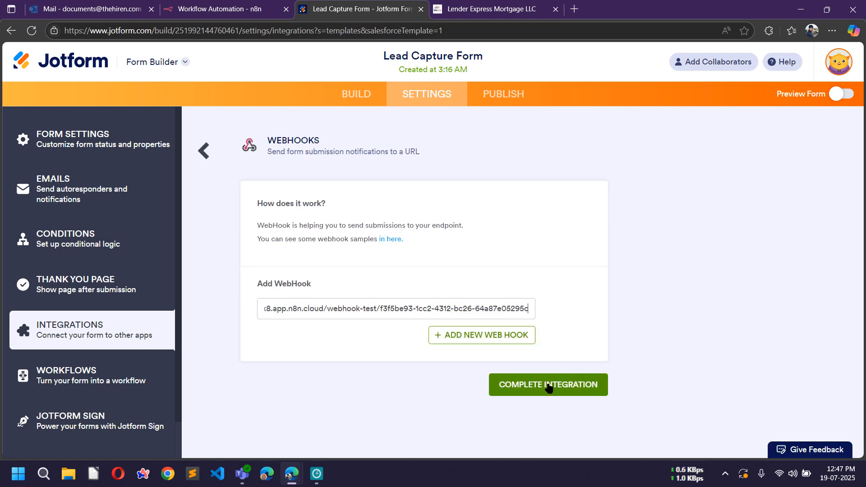
click(543, 391)
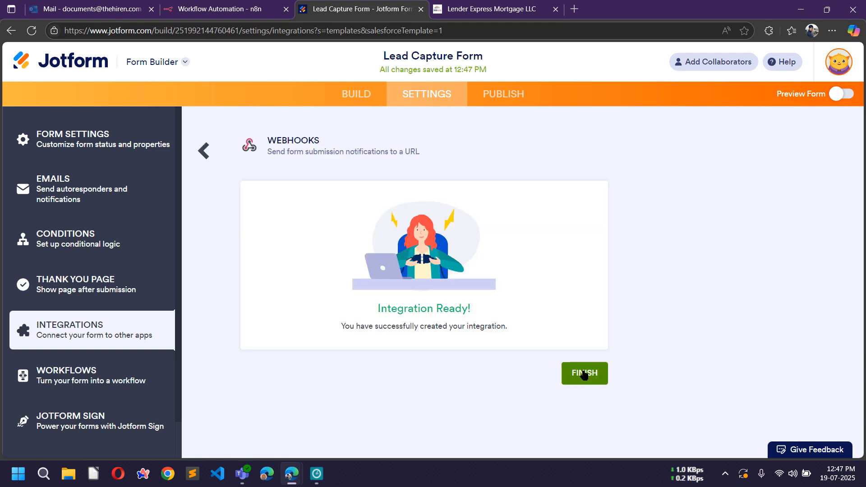
click(582, 373)
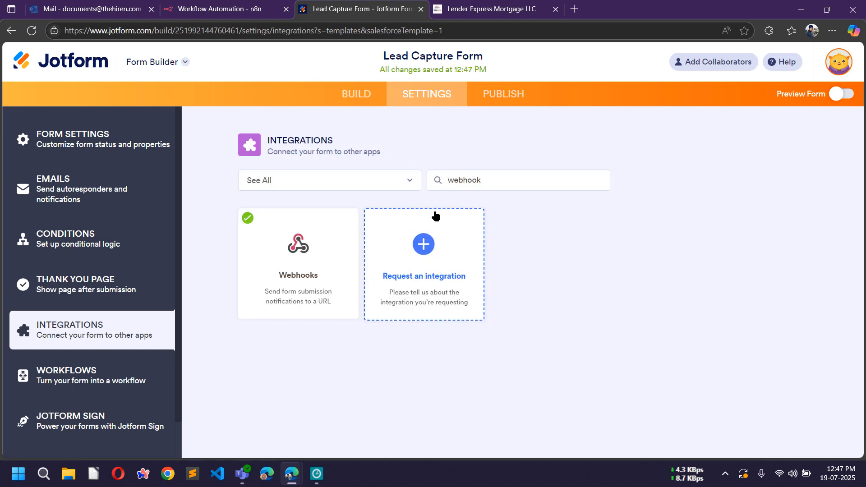
Copy the Lead Capture Form's public link from its publishing options and open it in a new private browser window.
click(499, 97)
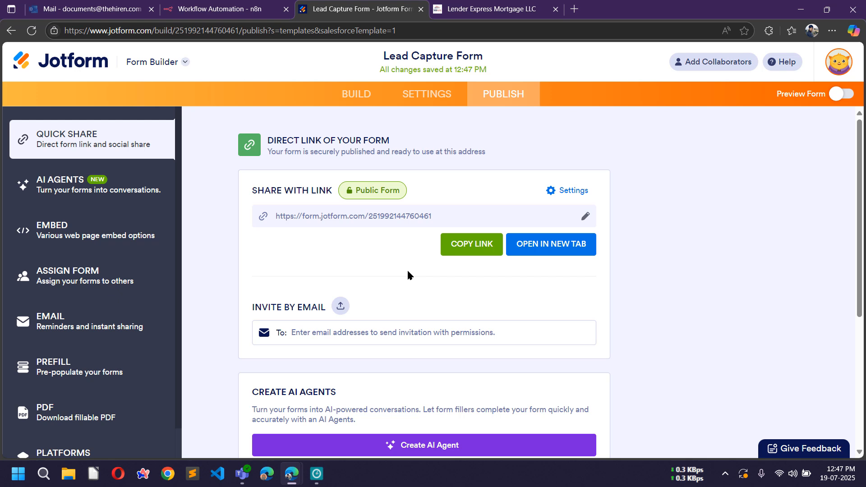
key(ctrl+shift+Tab)
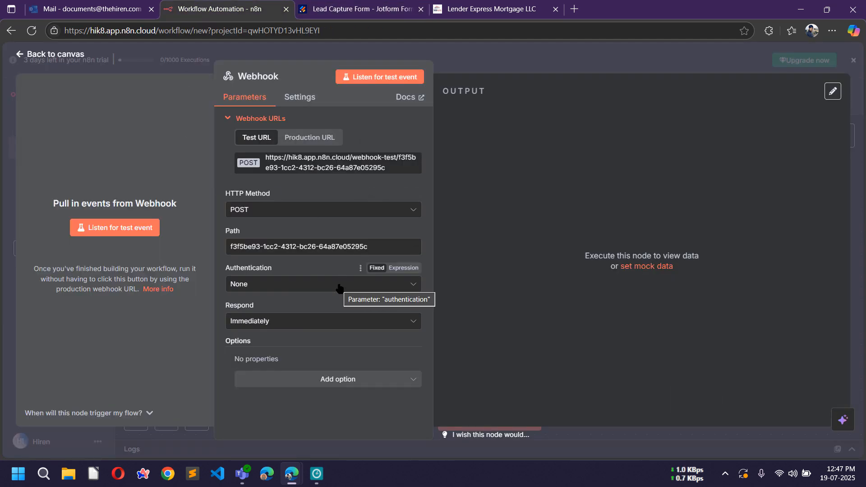
key(ctrl+Tab)
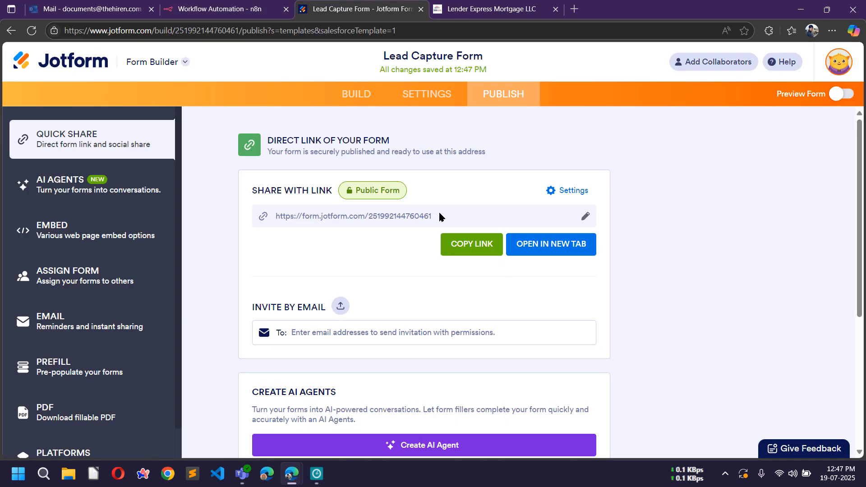
click(469, 250)
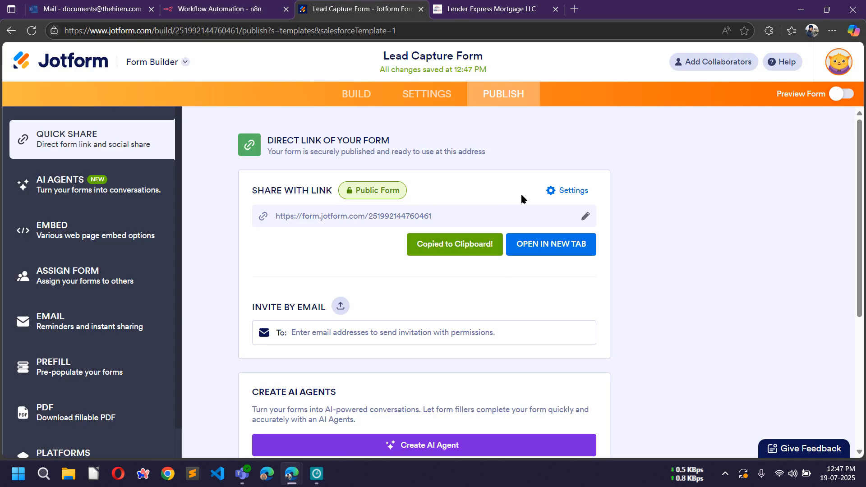
key(ctrl+shift+n)
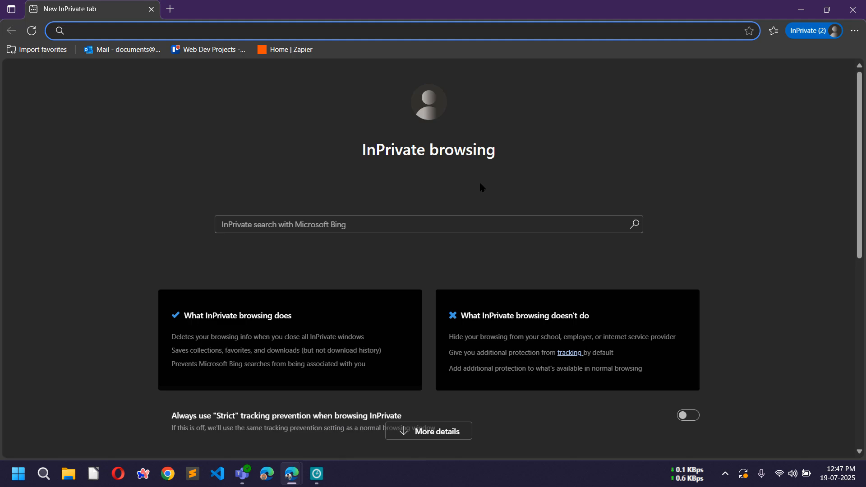
key(ctrl+v)
key(Return)
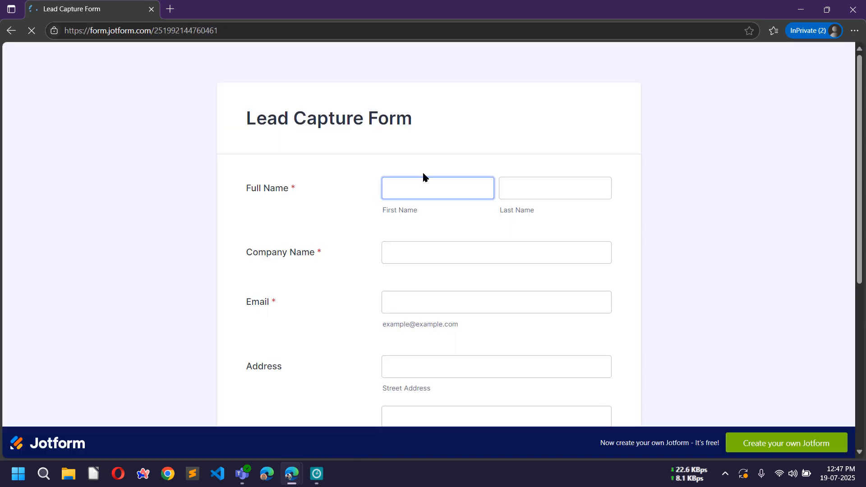
Fill in the lead's full name, the company name HB and the contact's e-mail from the saved entries.
click(553, 302)
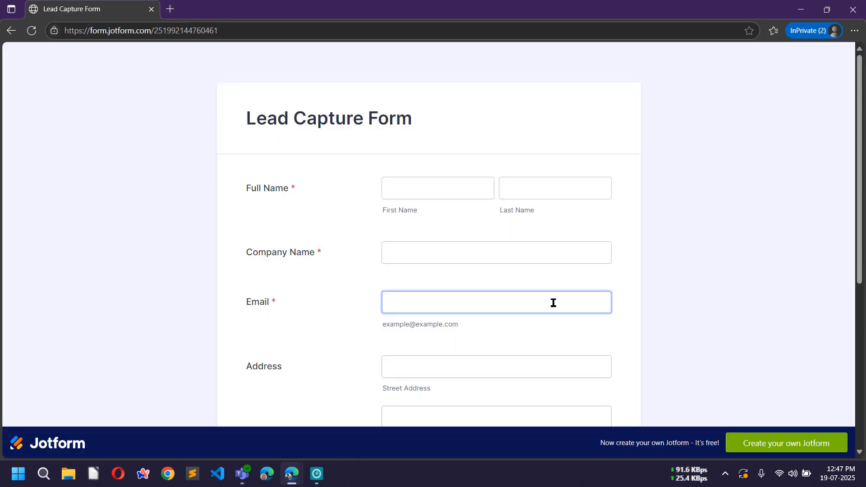
click(434, 194)
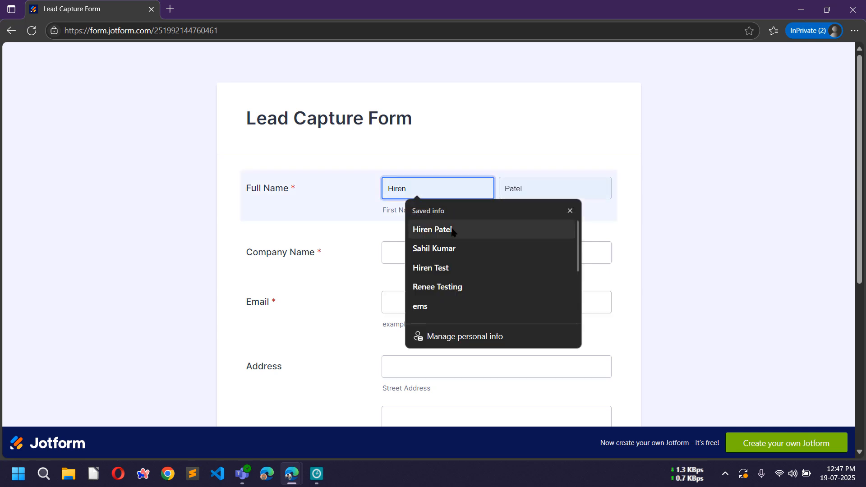
click(446, 228)
click(478, 241)
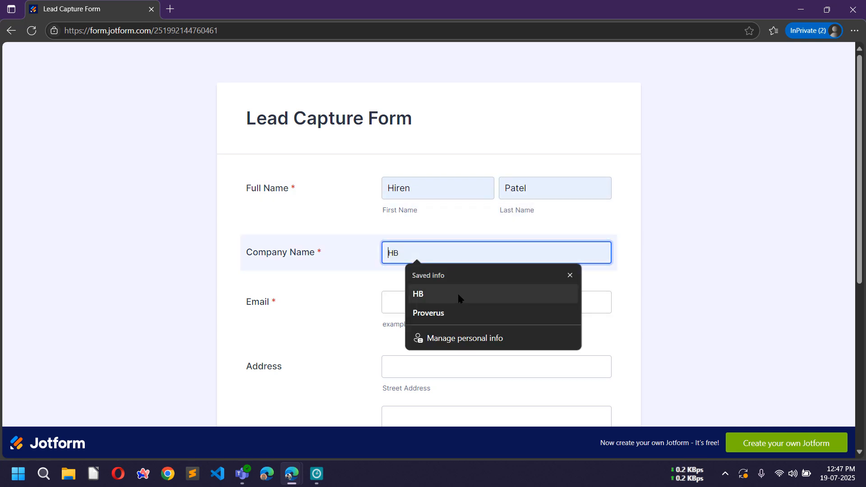
click(457, 293)
click(419, 299)
scroll(467, 176, down, 1)
scroll(467, 176, up, 1)
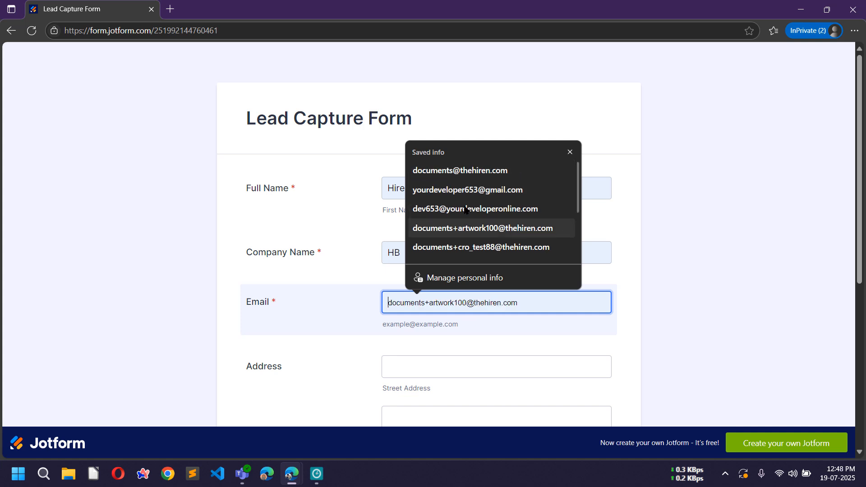
click(468, 178)
Fill in the lead's address and its second street line from the saved entries.
scroll(435, 315, down, 2)
click(419, 250)
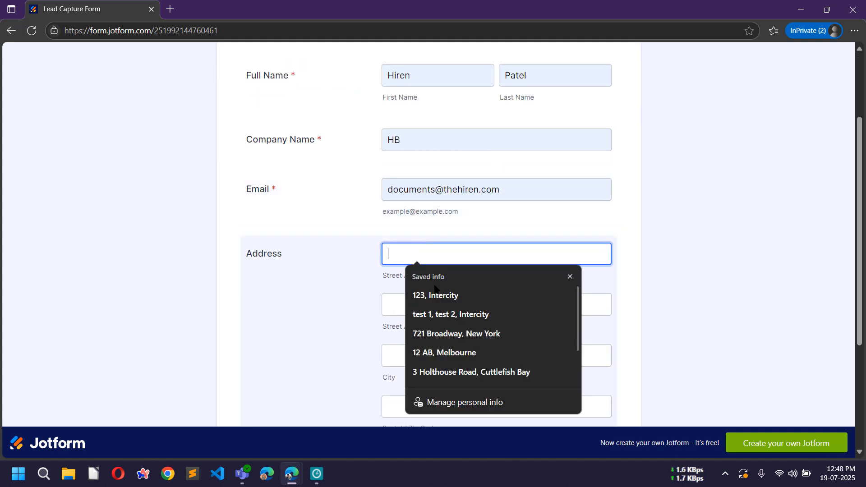
click(442, 298)
click(429, 303)
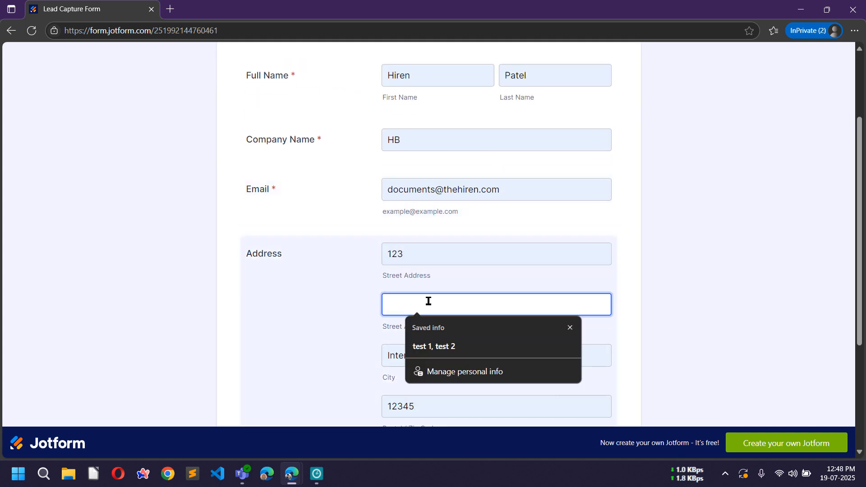
click(440, 347)
Change the address's city to New York and its state to NY.
scroll(446, 253, down, 2)
double_click(445, 243)
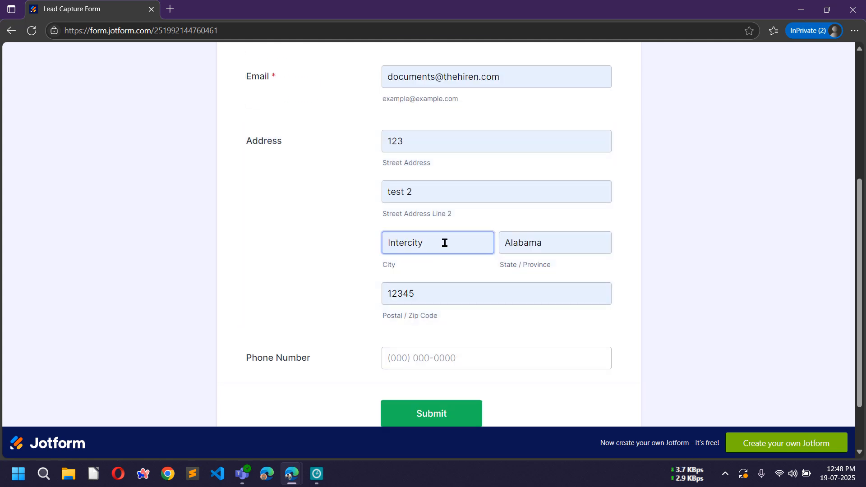
text(New)
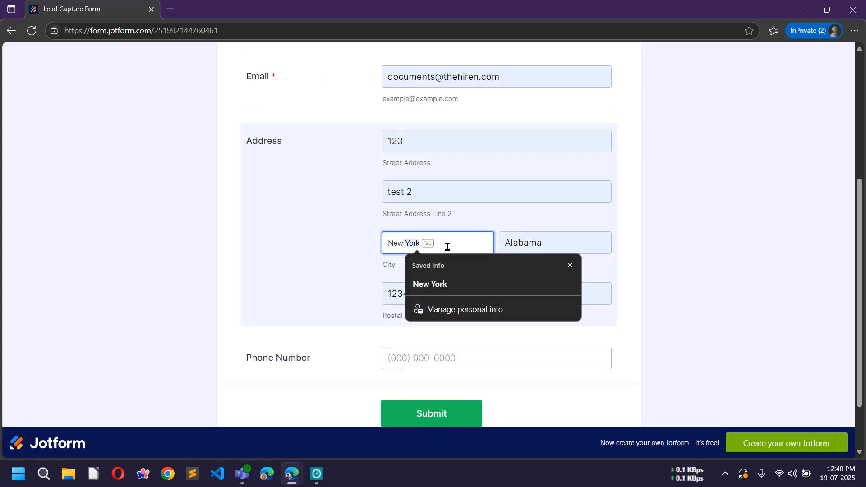
key(Down)
key(Return)
key(Tab)
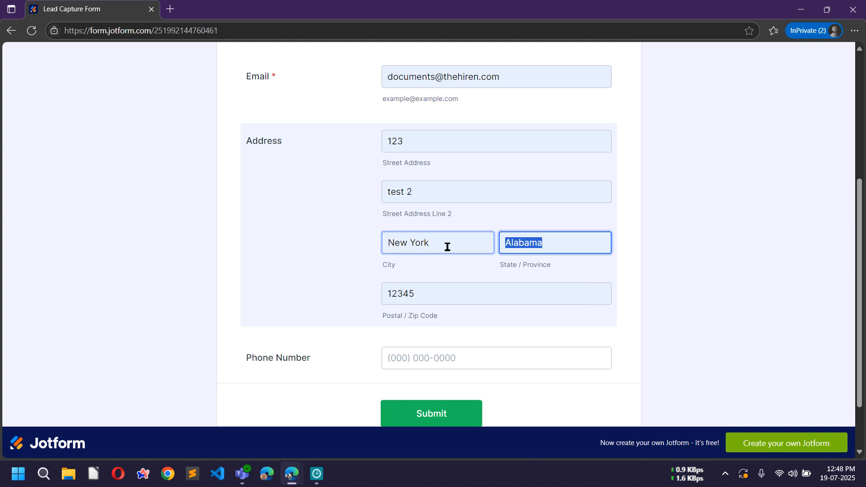
text(NY)
key(Tab)
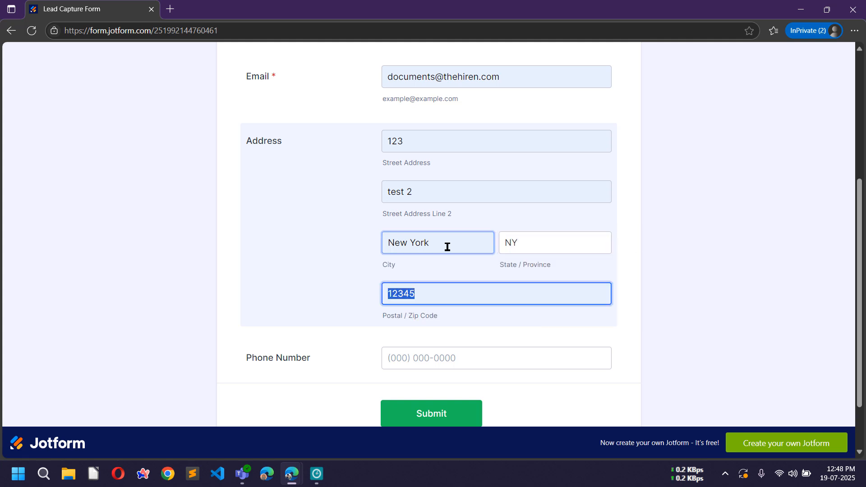
Enter the lead's phone number in the form.
scroll(432, 296, down, 1)
click(433, 300)
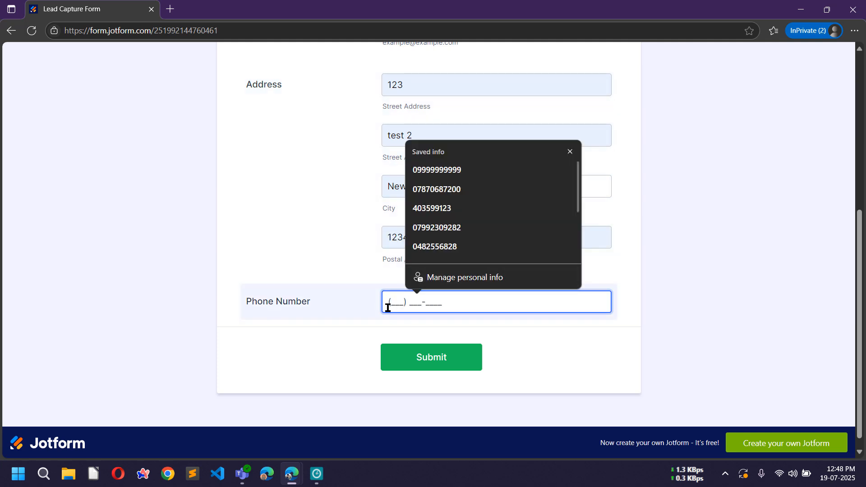
text(99999999)
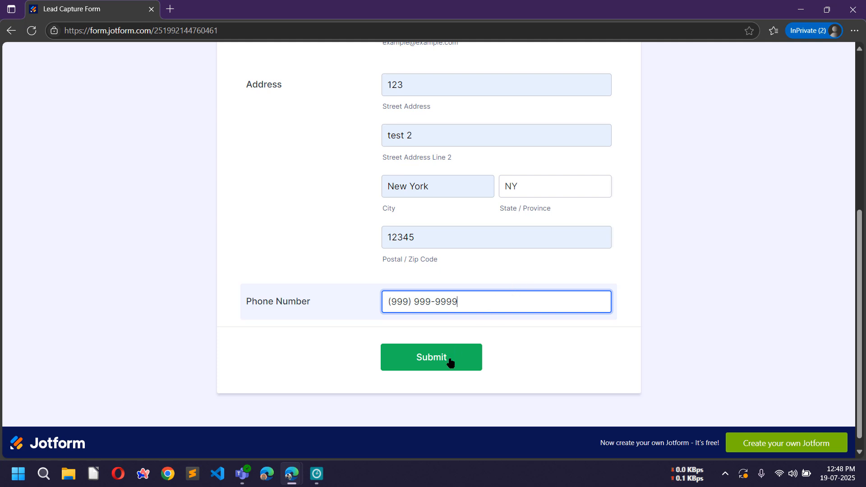
Switch to the n8n workflow and start the Webhook trigger listening for a test event.
mouse_move(292, 472)
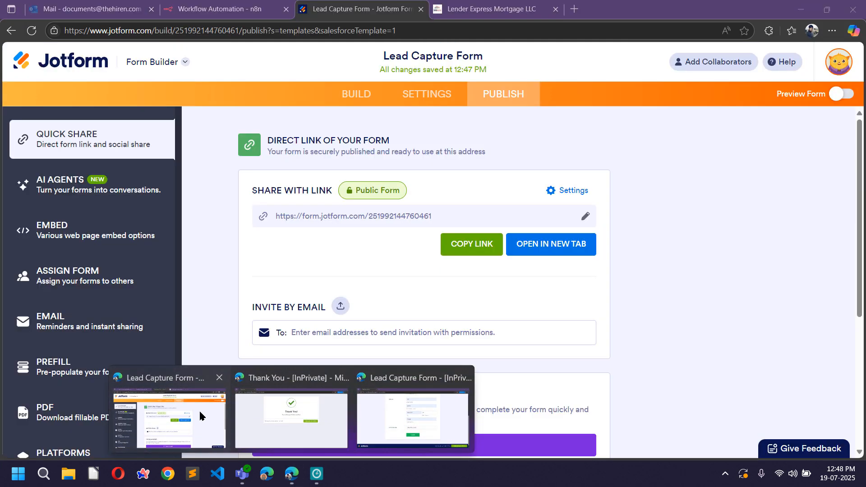
click(199, 409)
click(264, 6)
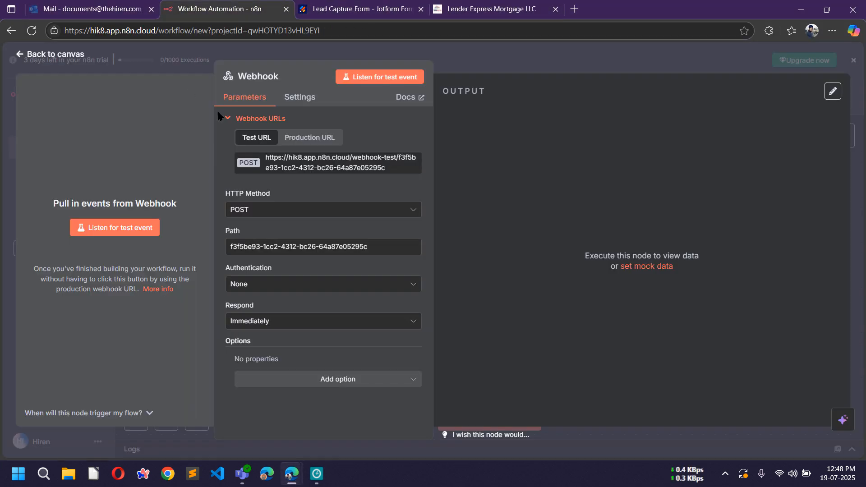
click(378, 78)
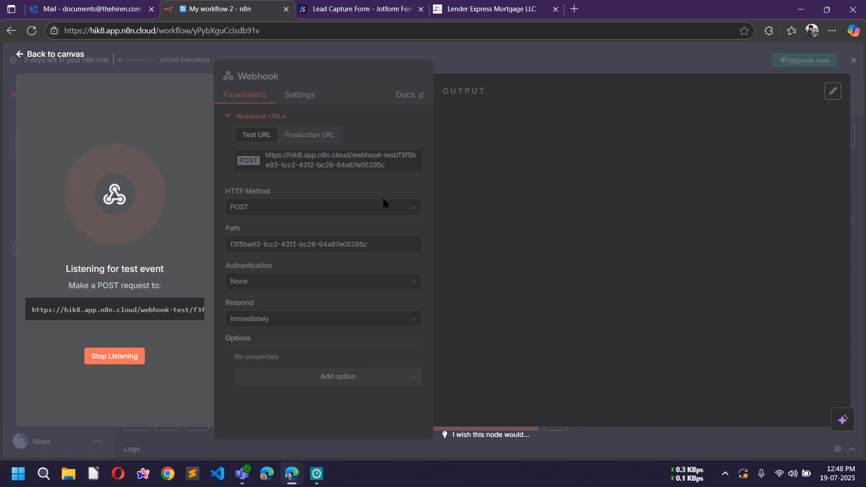
Switch back to the filled-in Lead Capture Form and submit it.
mouse_move(292, 473)
click(405, 408)
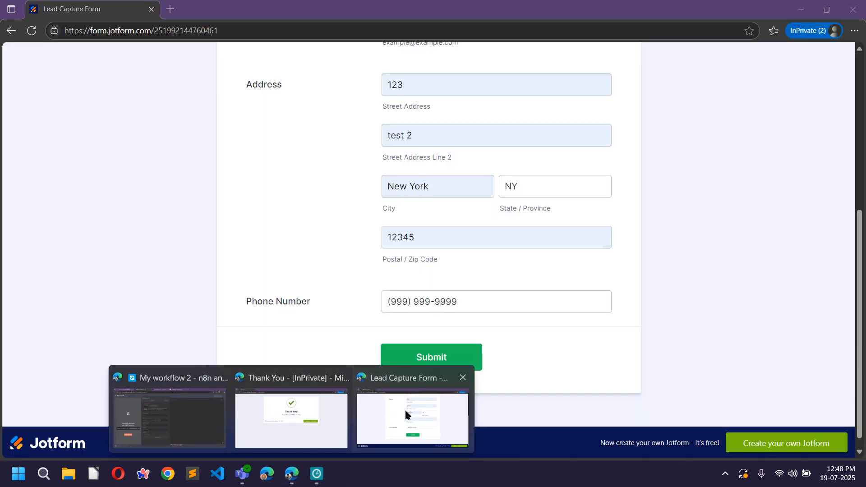
click(435, 368)
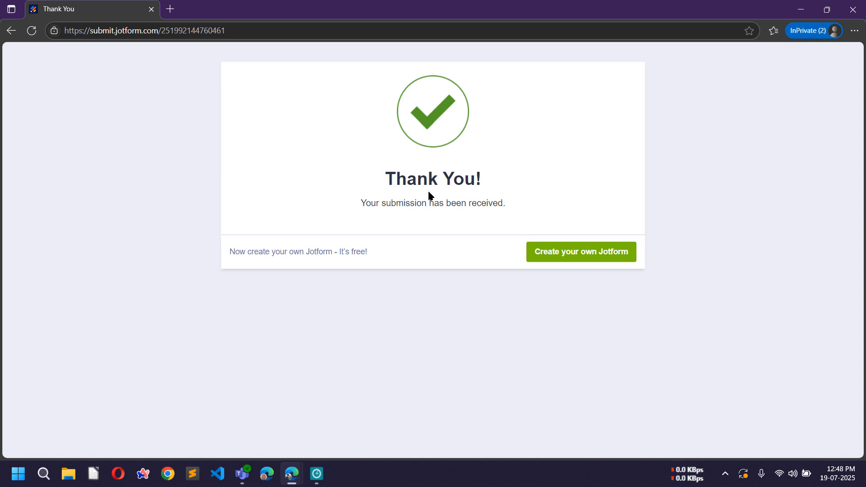
Return to n8n and collapse the headers section in the Webhook trigger's received output.
mouse_move(286, 481)
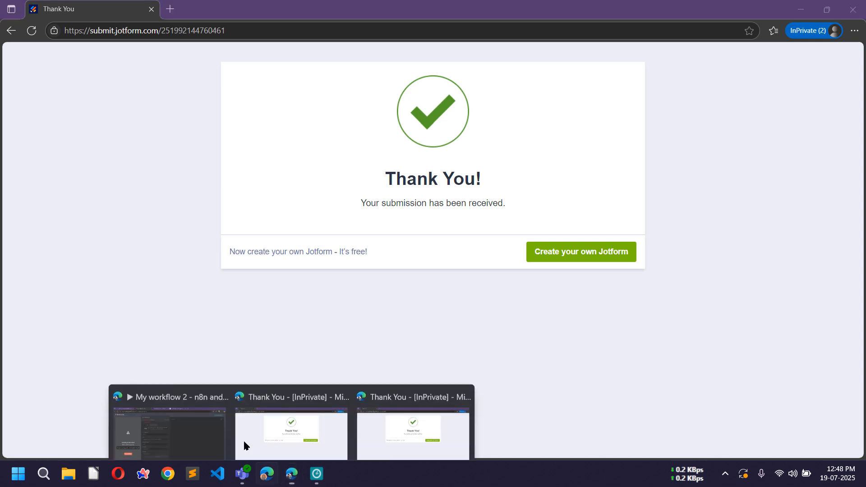
click(185, 414)
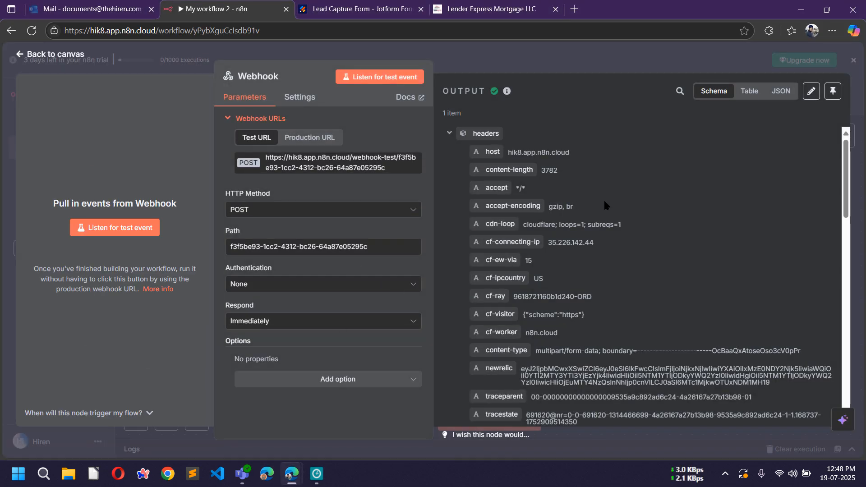
scroll(574, 224, down, 4)
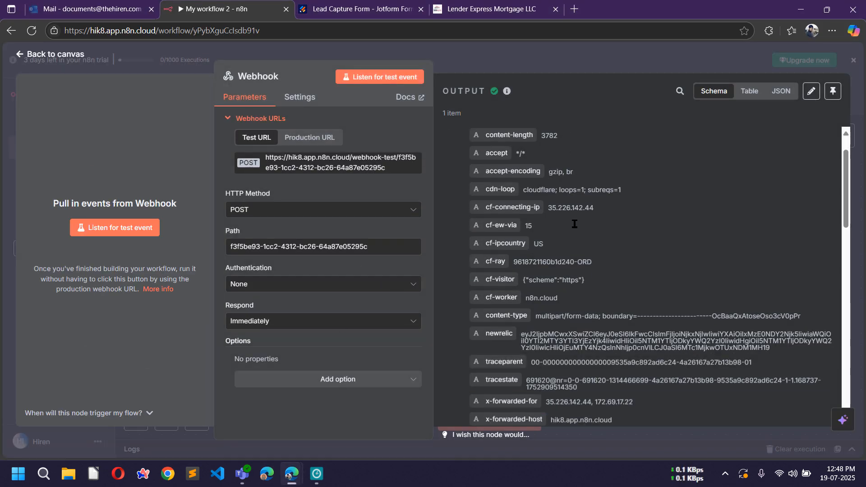
scroll(574, 224, up, 4)
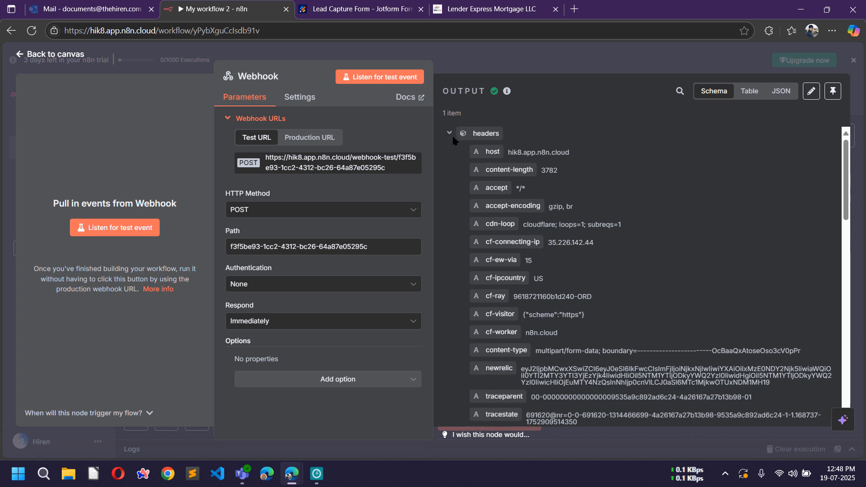
click(450, 135)
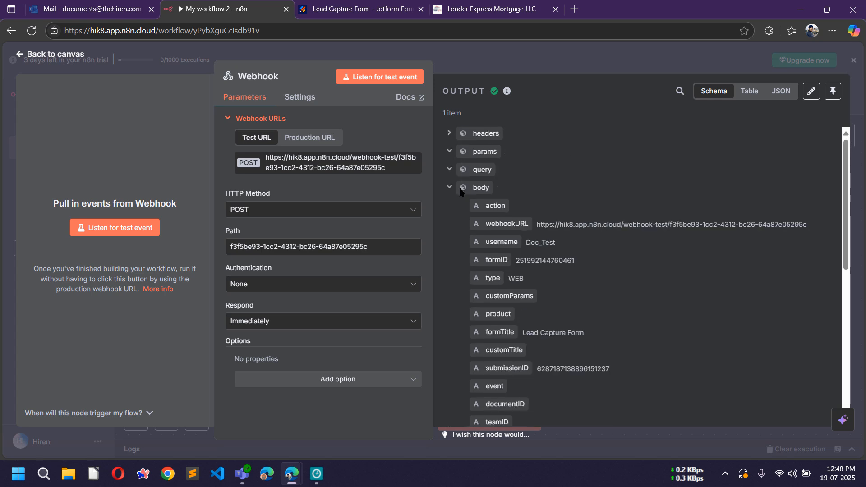
Examine the submitted lead data in the output body, especially the rawRequest field, and return to the workflow canvas.
scroll(478, 276, down, 5)
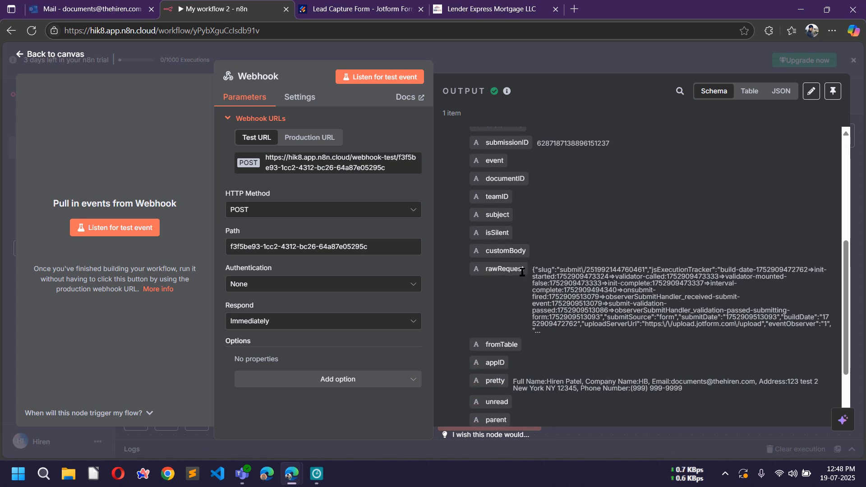
scroll(522, 272, down, 2)
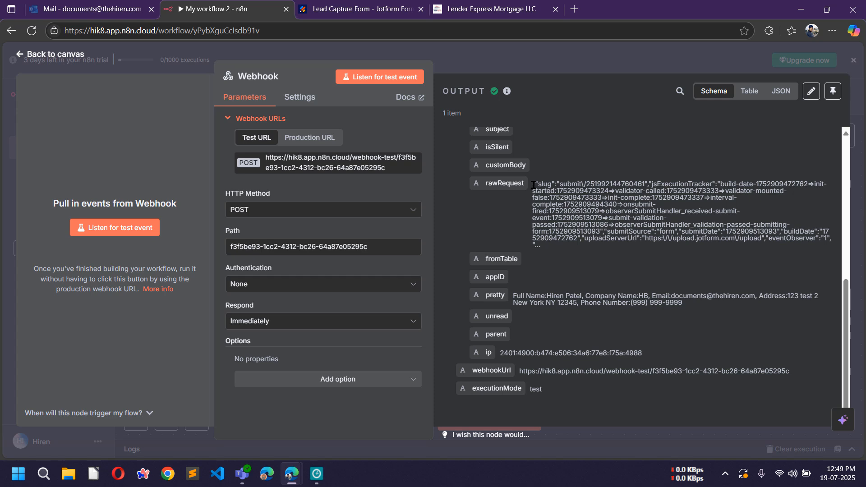
drag(534, 185, 551, 219)
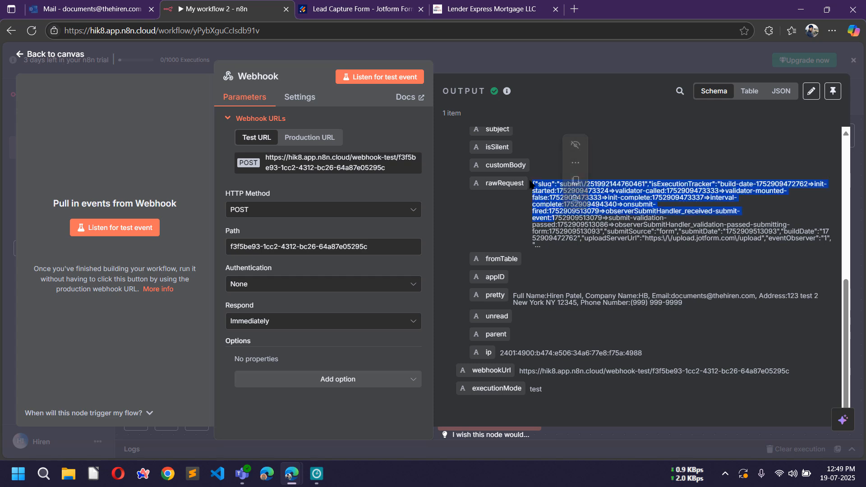
click(576, 228)
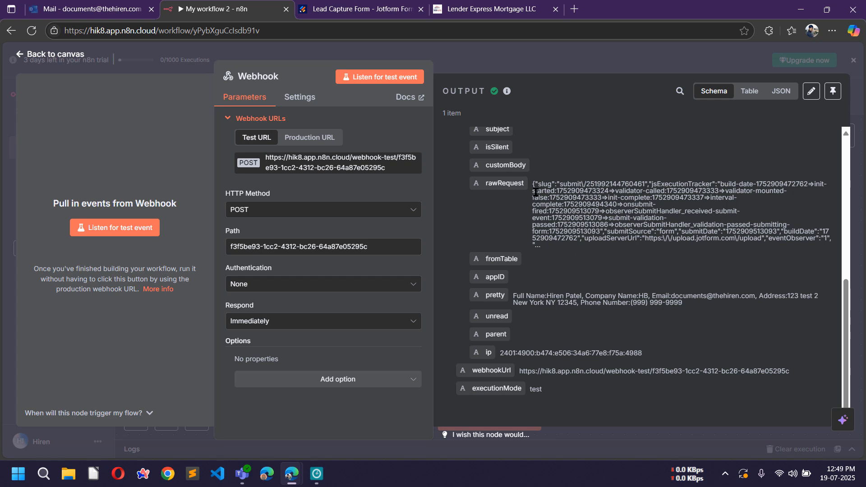
drag(532, 184, 584, 239)
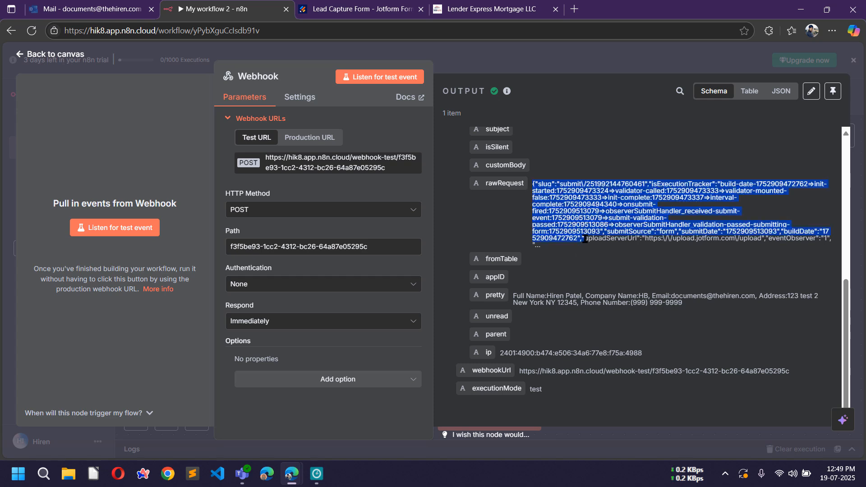
click(543, 206)
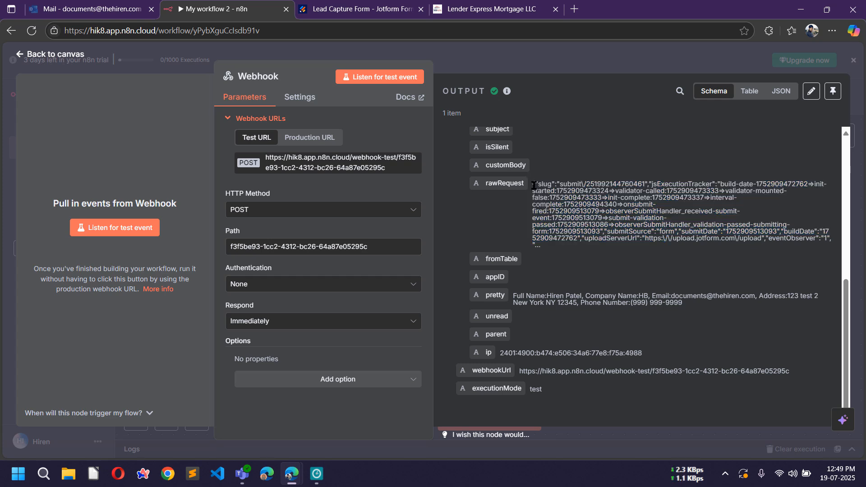
drag(533, 185, 604, 207)
click(603, 234)
click(570, 53)
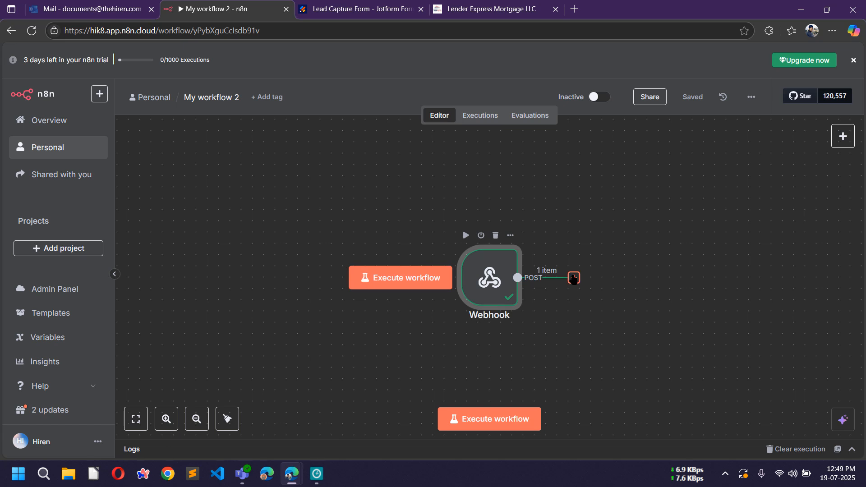
Add an Edit Fields (Set) node after the Webhook and set its mode to JSON.
click(574, 277)
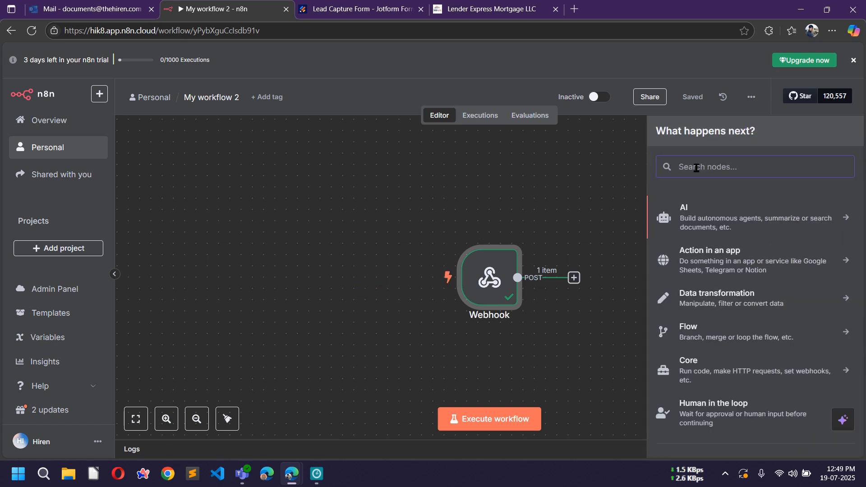
text(edit)
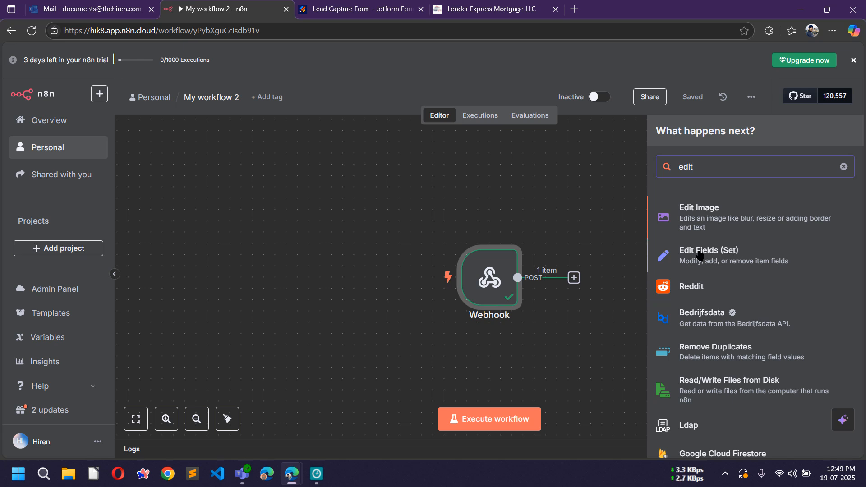
click(730, 255)
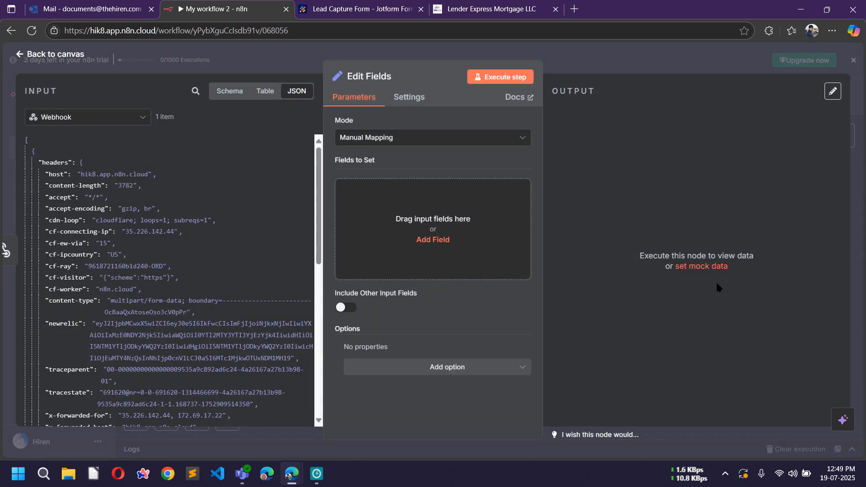
click(408, 138)
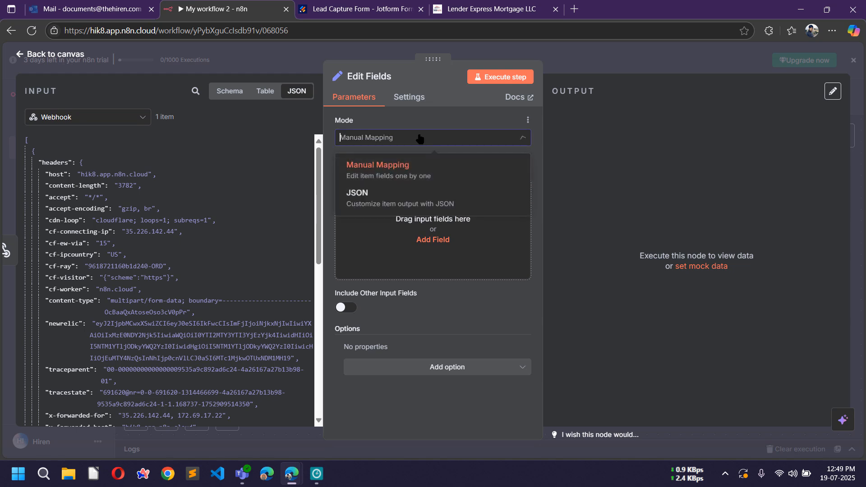
click(378, 203)
Replace the sample JSON in Edit Fields with the Webhook body's rawRequest field, as the expression {{ $json.body.rawRequest }}.
click(446, 211)
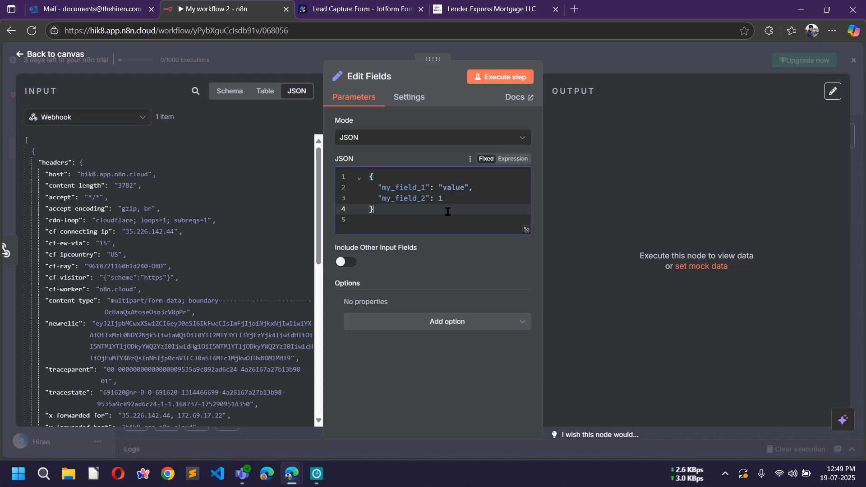
key(ctrl+a)
key(BackSpace)
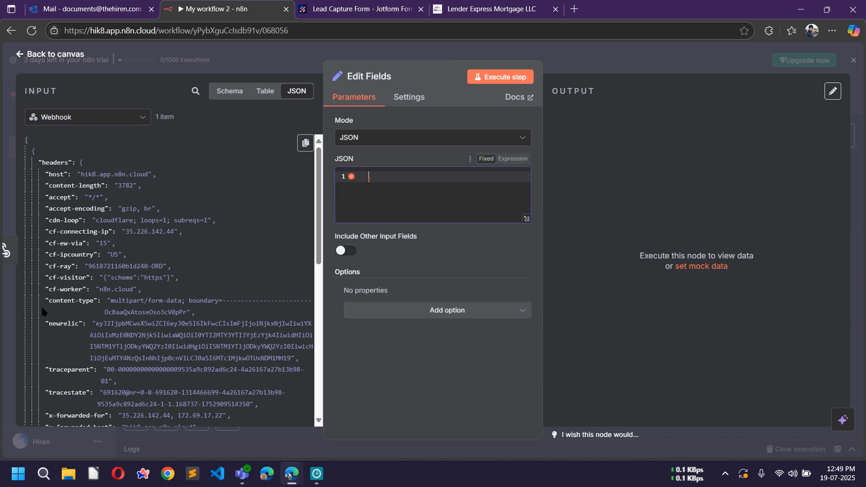
scroll(158, 203, down, 4)
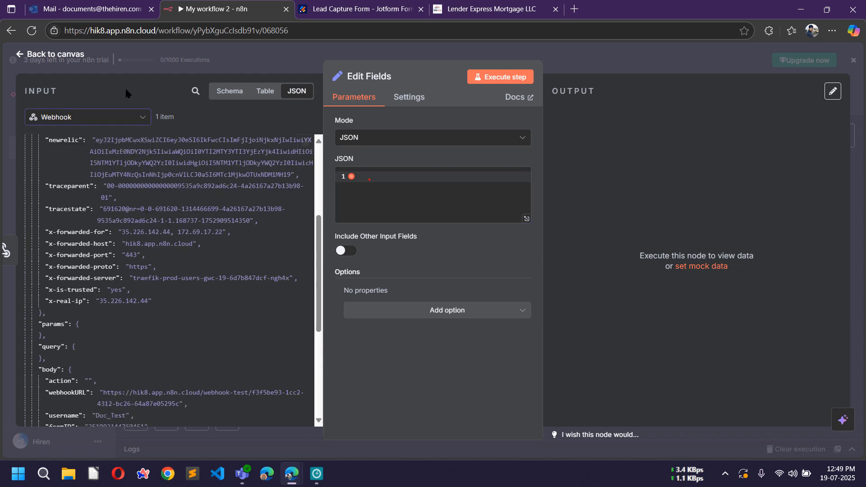
scroll(157, 246, down, 6)
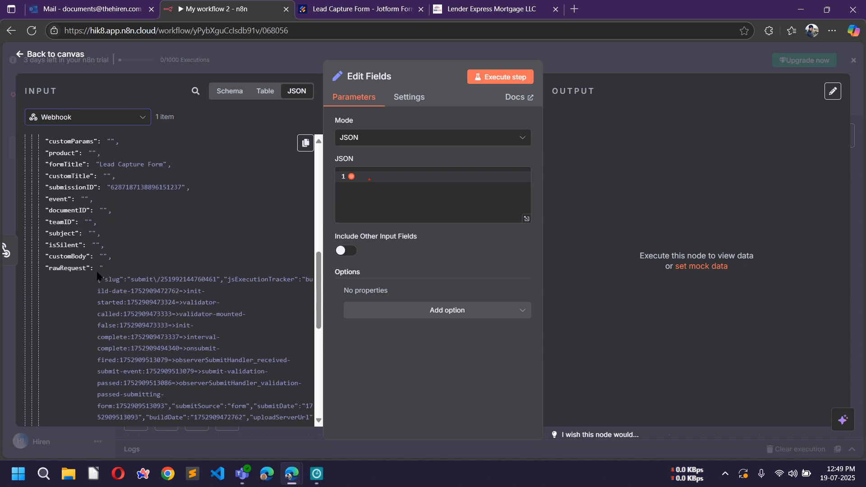
drag(68, 268, 360, 176)
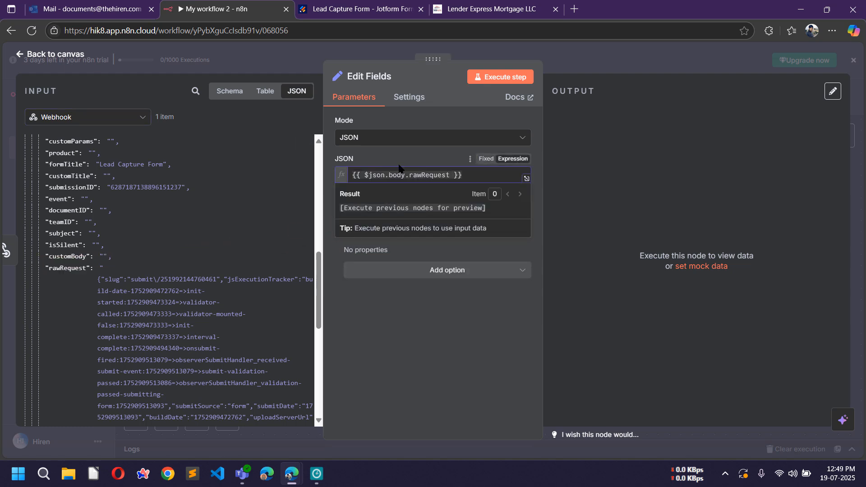
click(326, 162)
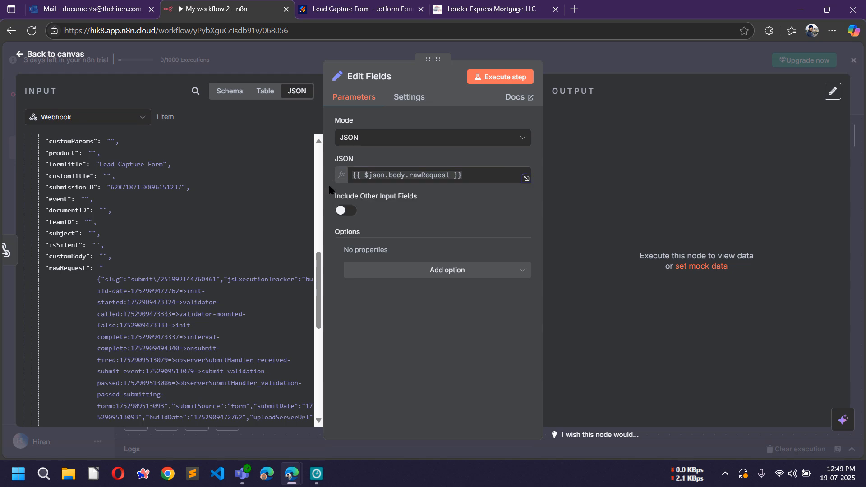
Execute the Edit Fields step, review the parsed lead fields in its output and return to the canvas.
click(505, 77)
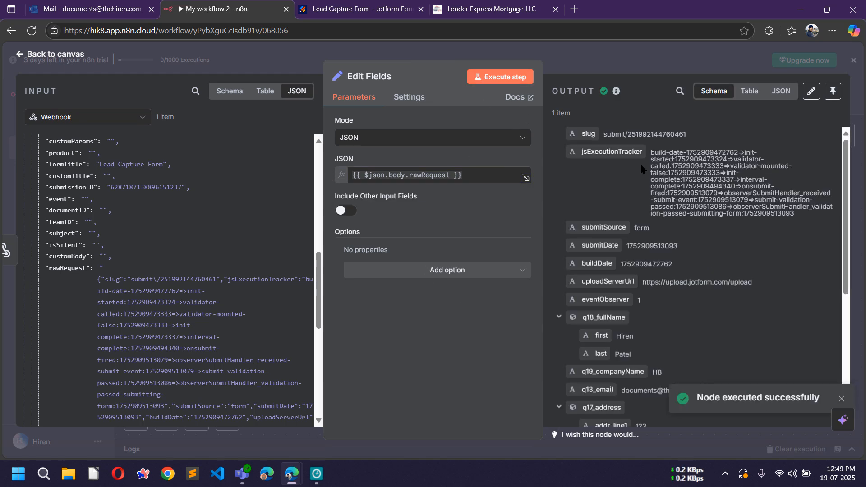
scroll(659, 245, down, 3)
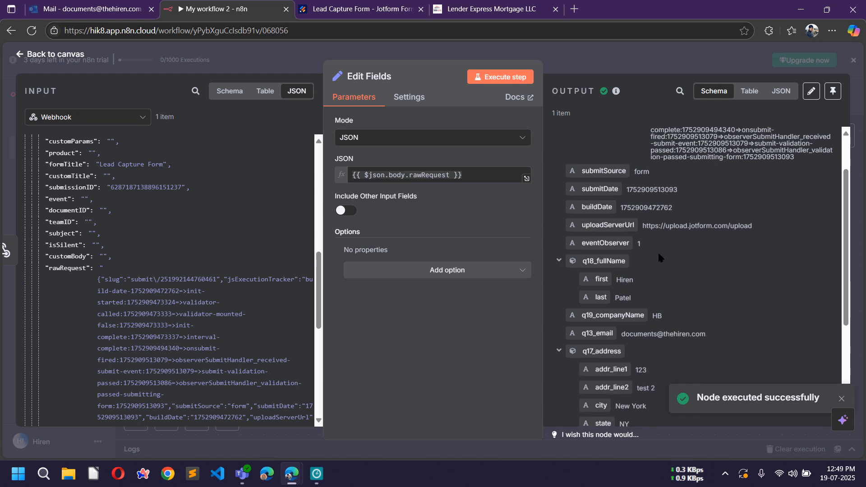
scroll(659, 255, down, 3)
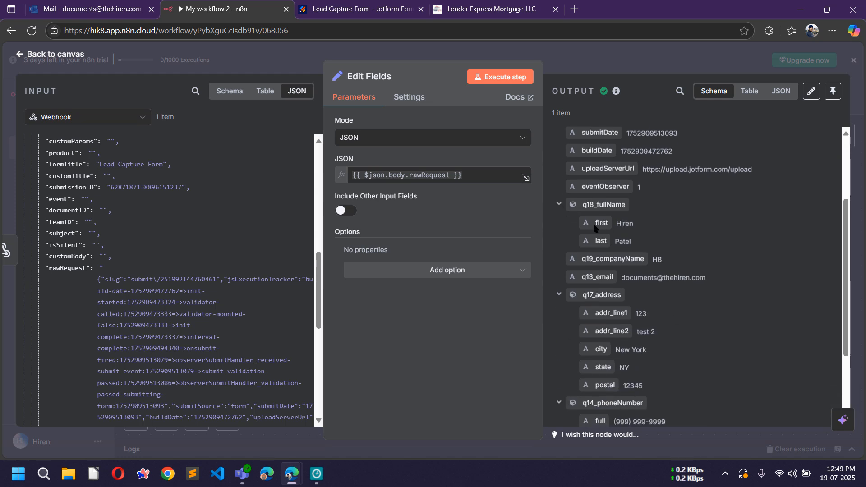
scroll(664, 244, down, 3)
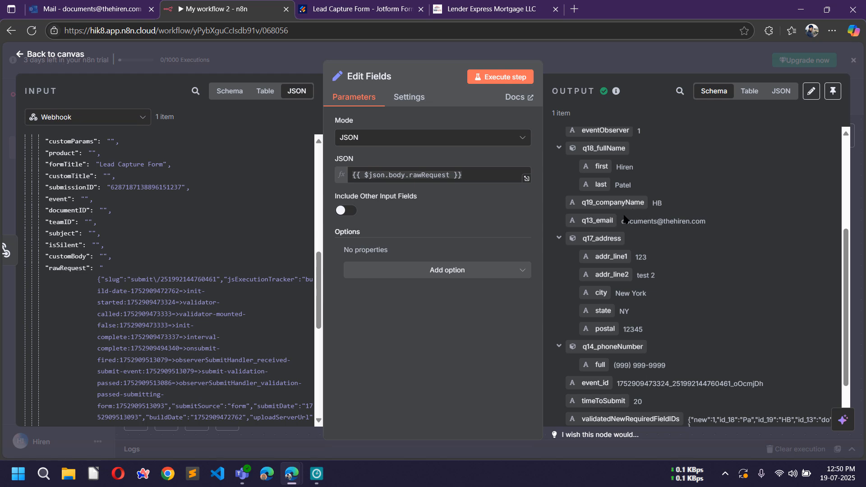
drag(594, 243, 656, 321)
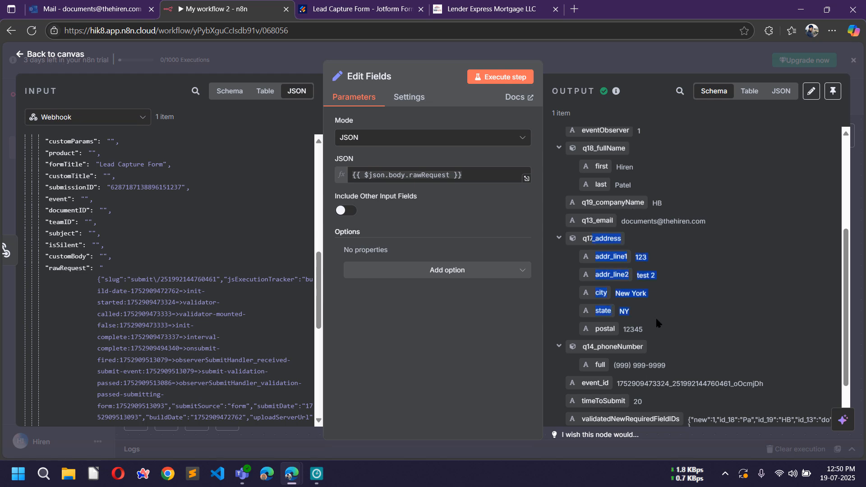
click(637, 360)
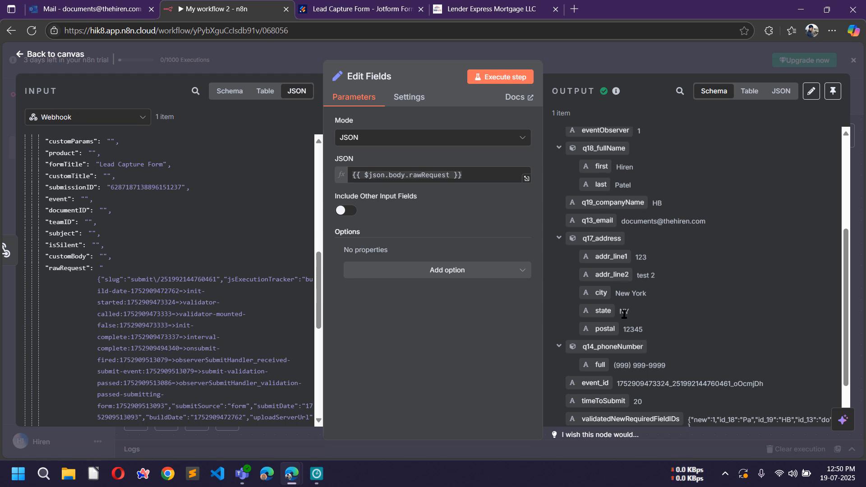
click(672, 53)
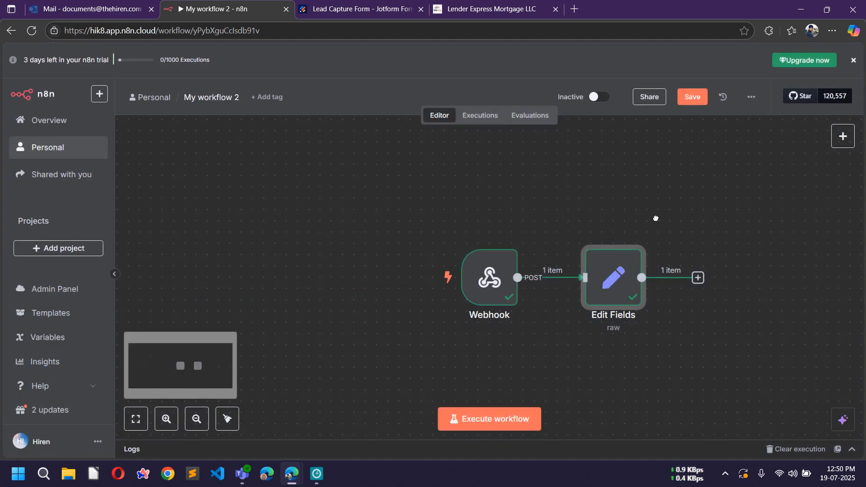
Open the node search after Edit Fields, look for "go high" and "lead con", and clear the search.
drag(655, 218, 450, 212)
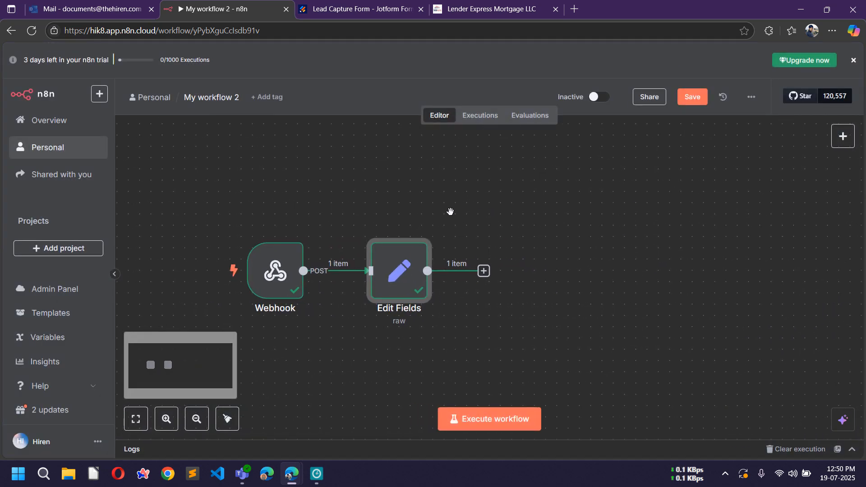
click(484, 270)
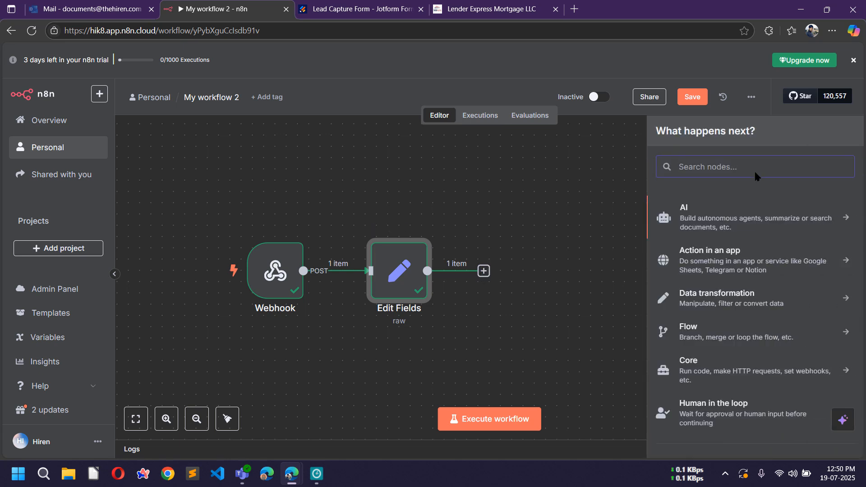
text(go )
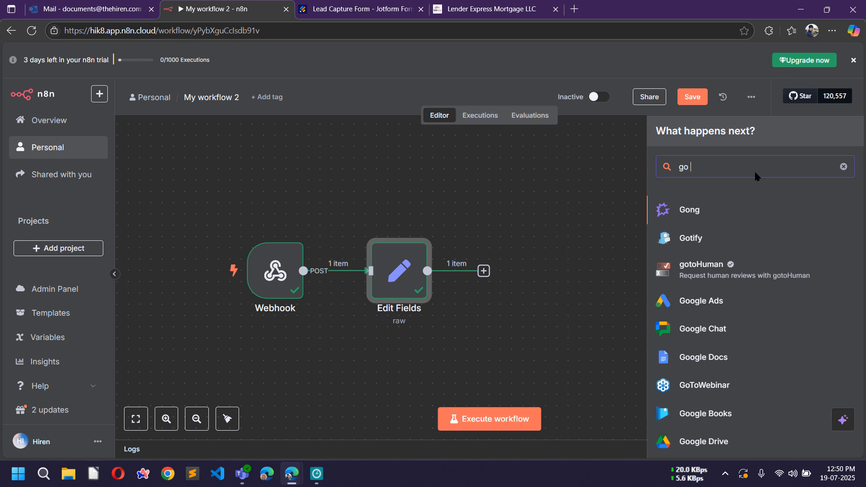
text(high)
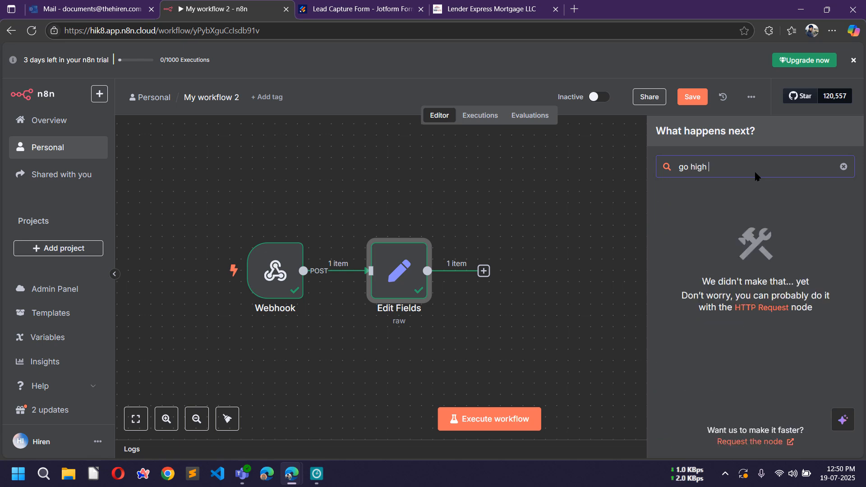
key(BackSpace)
key(BackSpace)
key(BackSpace)
key(BackSpace)
key(BackSpace)
key(BackSpace)
key(BackSpace)
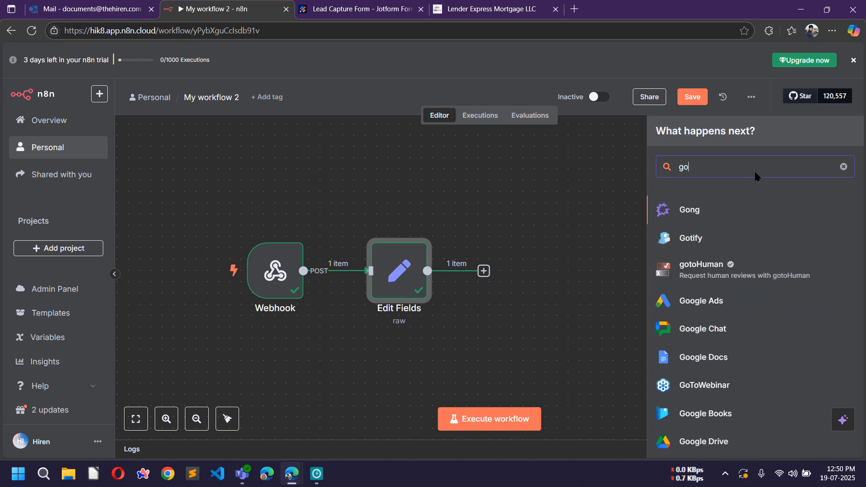
text(lead)
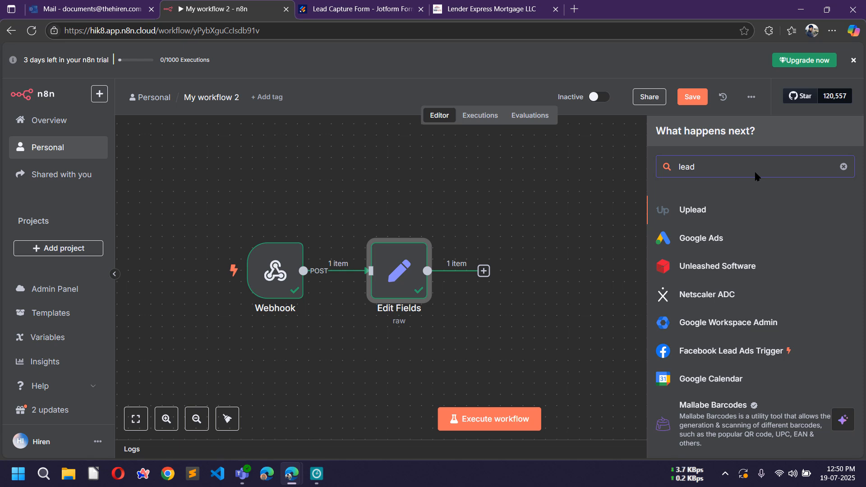
text( con)
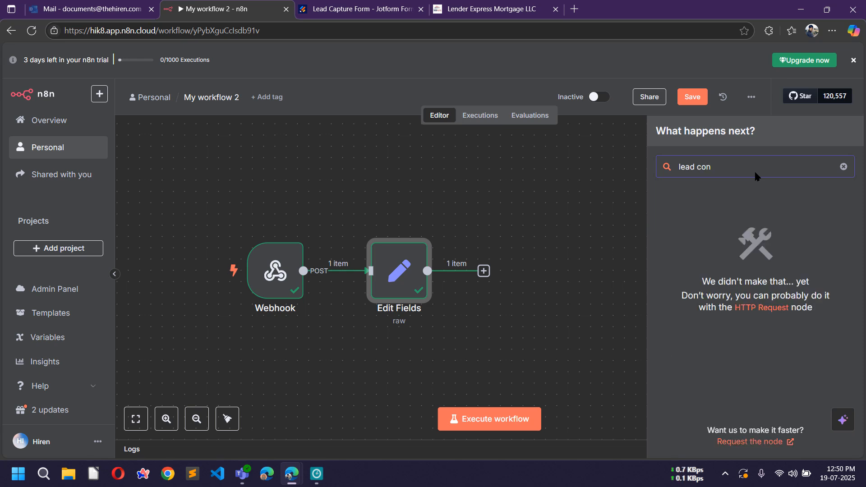
key(ctrl+a)
key(BackSpace)
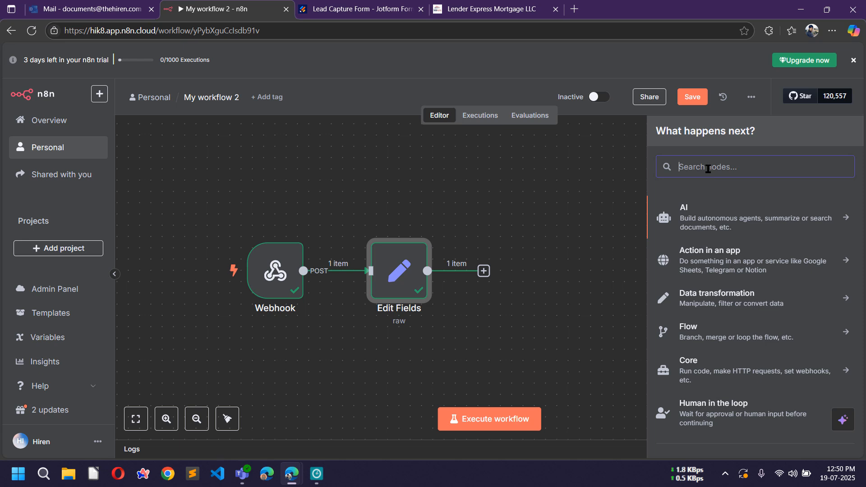
Add an HTTP Request node after Edit Fields and look through its available request methods.
text(http)
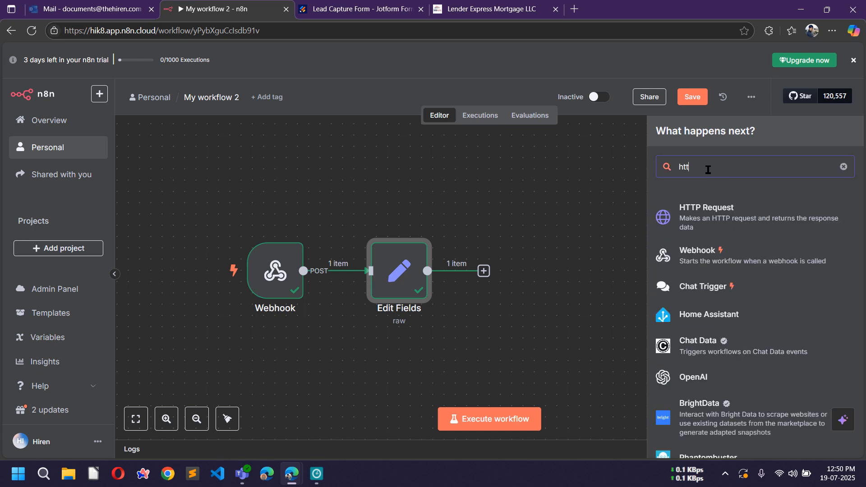
click(709, 220)
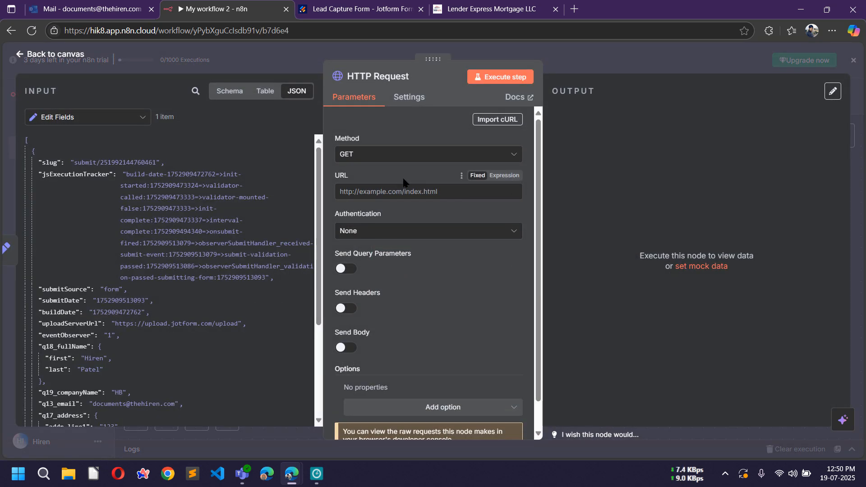
click(405, 156)
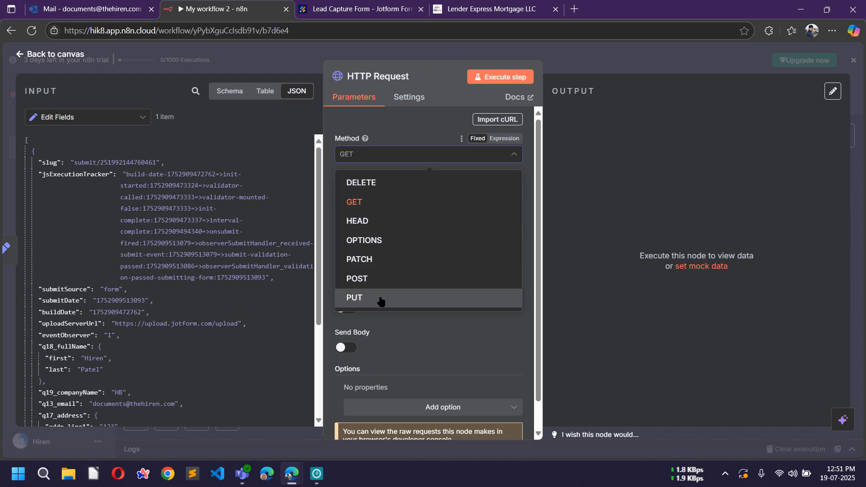
click(389, 122)
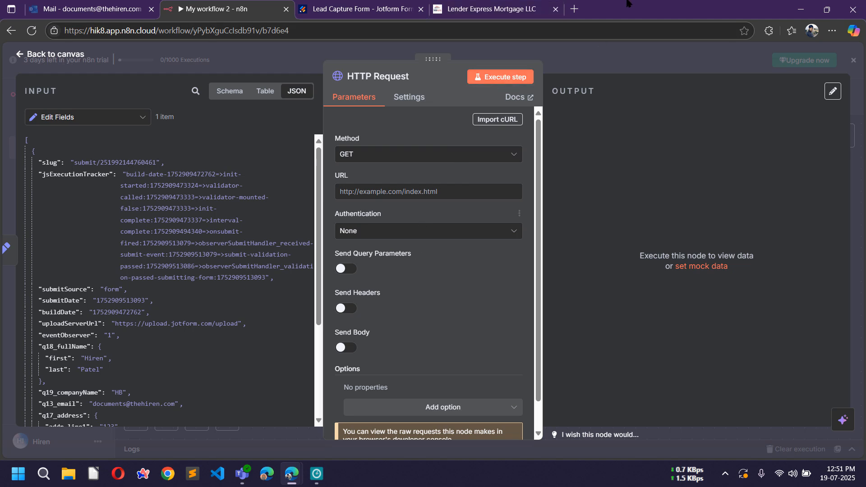
Search the web in a new tab for "go high level api", open the GoHighLevel API V1.1.20 documentation and close the search results.
click(574, 8)
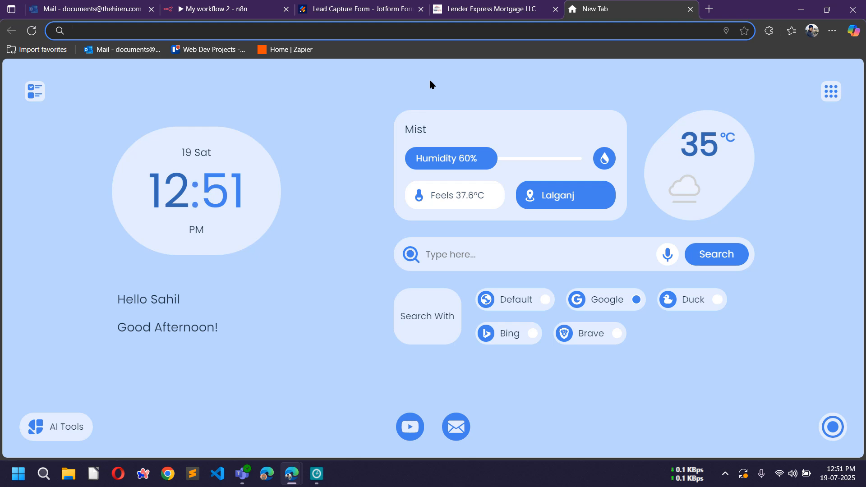
text(go )
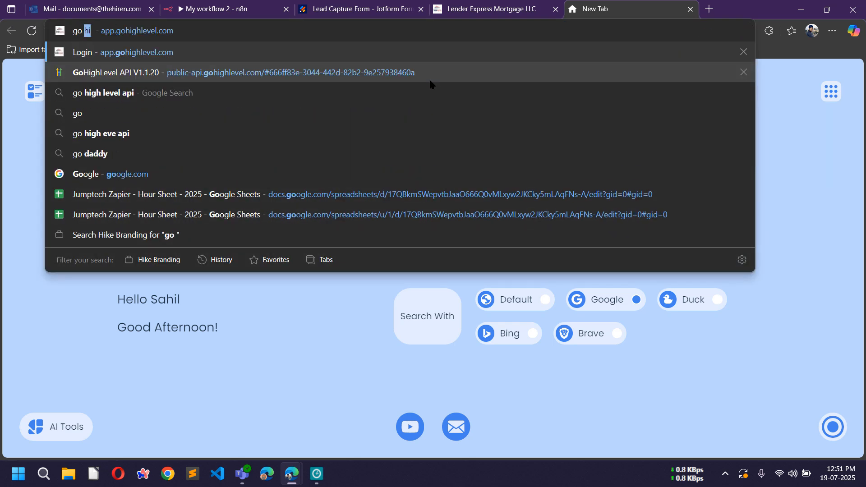
text(high level api)
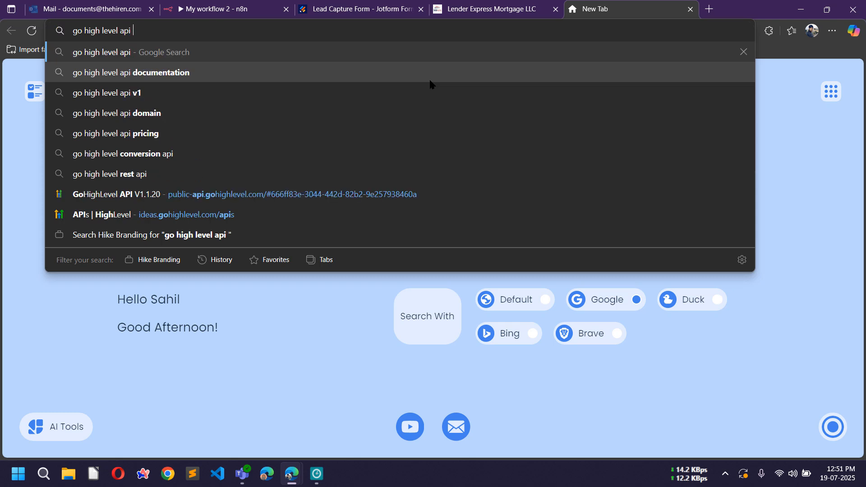
key(Return)
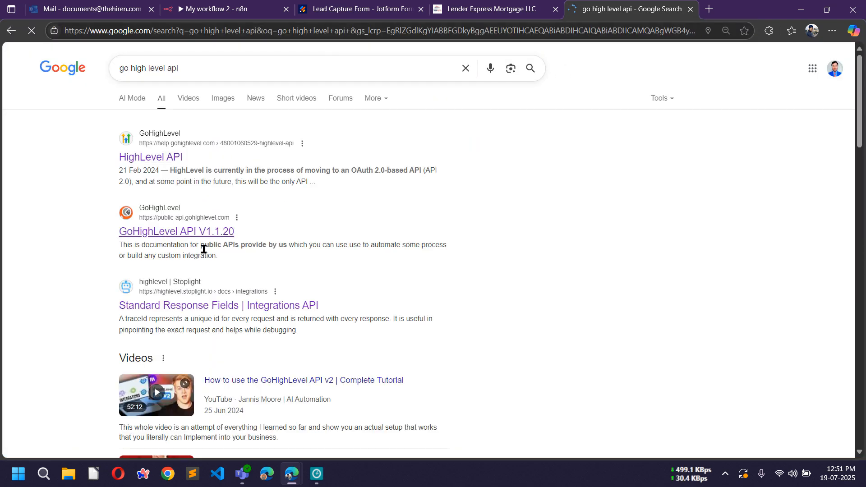
click(150, 233)
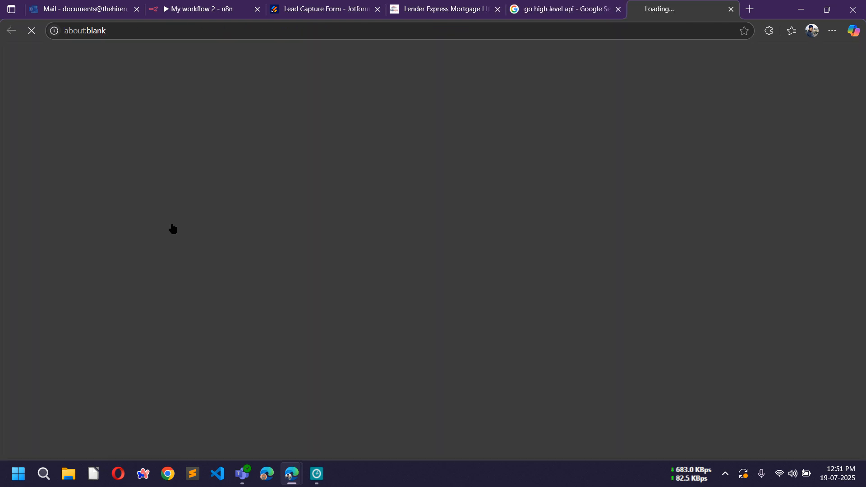
click(614, 10)
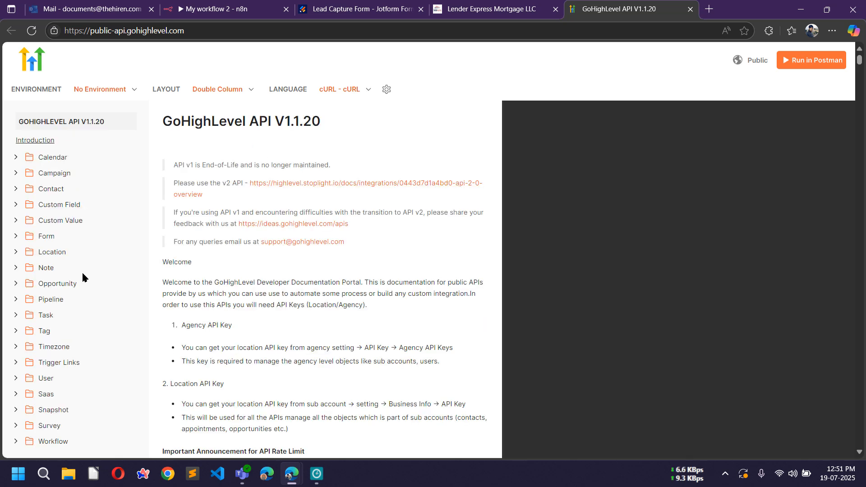
Open the POST /v1/contacts/ documentation in the Contact folder and expand its full example request.
scroll(78, 239, down, 2)
scroll(79, 244, up, 2)
click(14, 192)
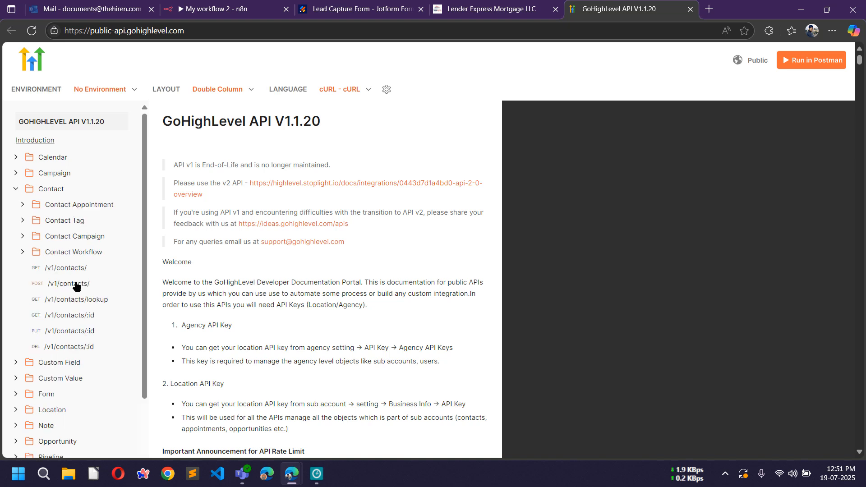
click(64, 286)
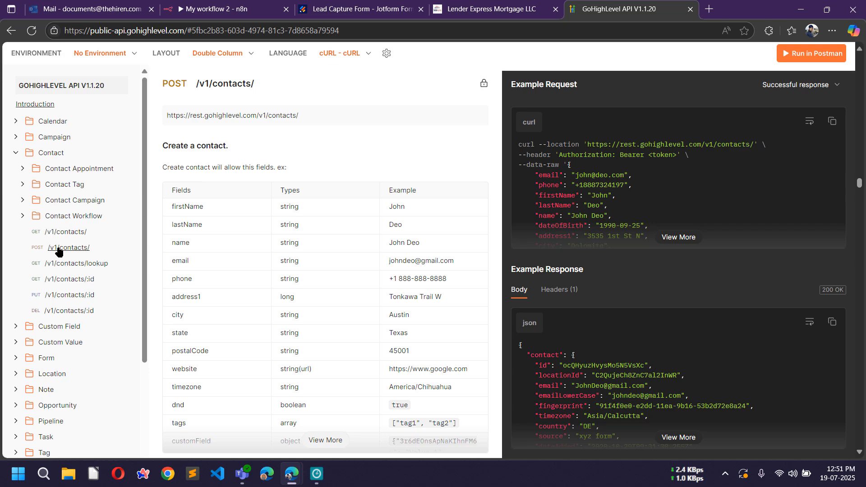
click(675, 239)
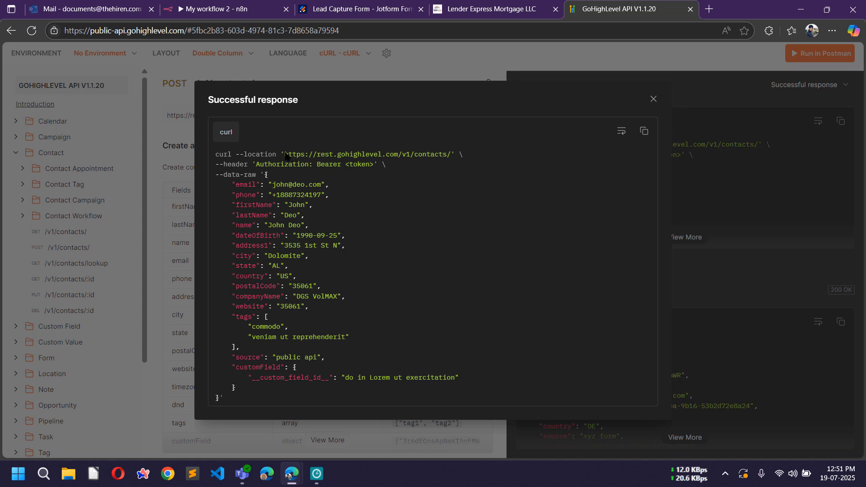
drag(285, 156, 451, 160)
key(ctrl+c)
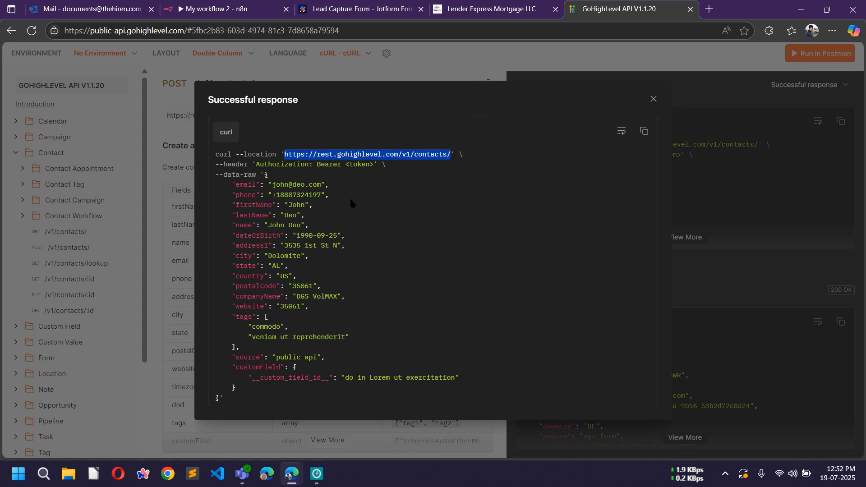
click(216, 9)
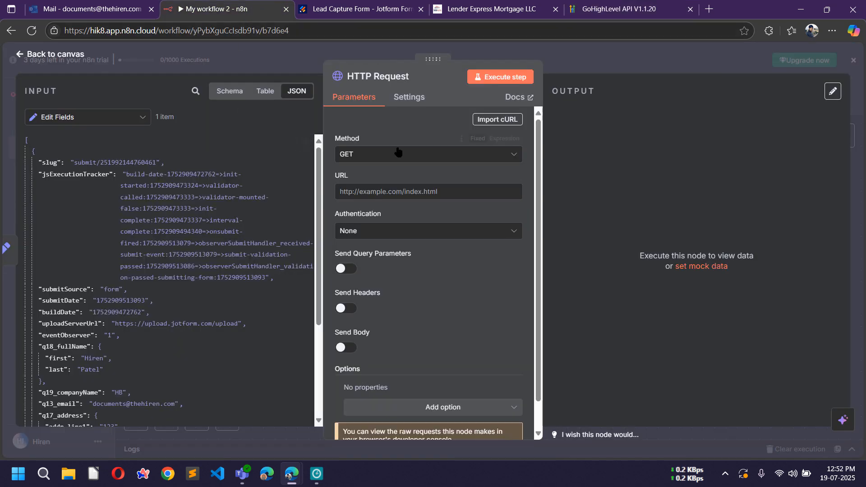
click(412, 154)
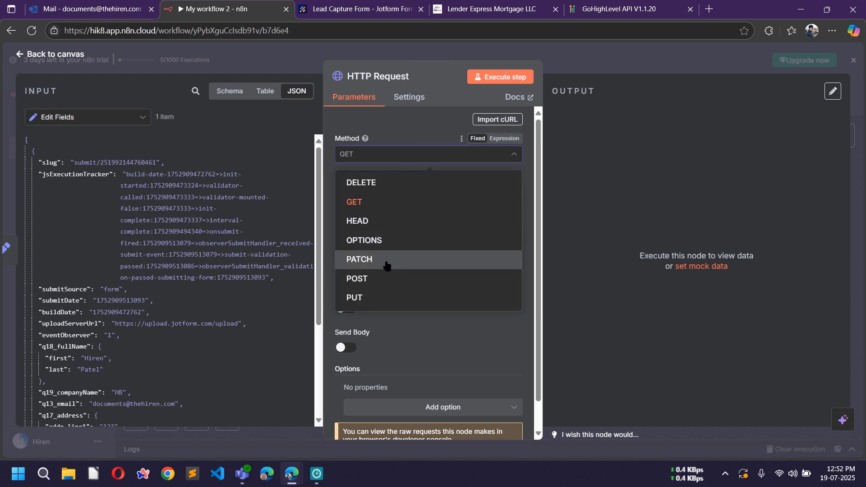
click(384, 279)
click(396, 191)
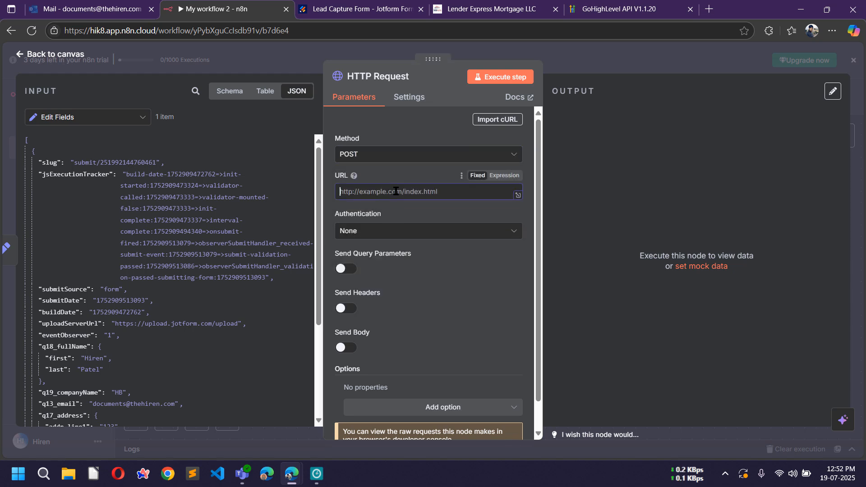
key(ctrl+v)
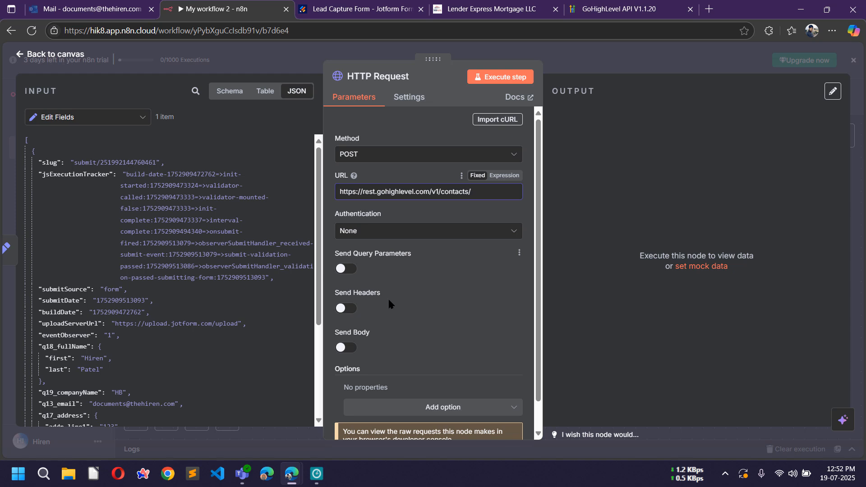
Check the authorization header line in the API example and enable sending headers in the HTTP Request node.
click(622, 9)
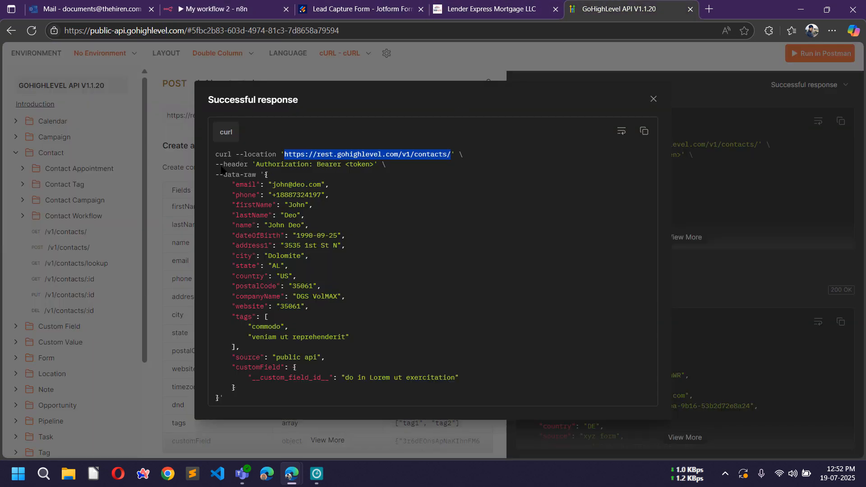
drag(220, 165, 370, 169)
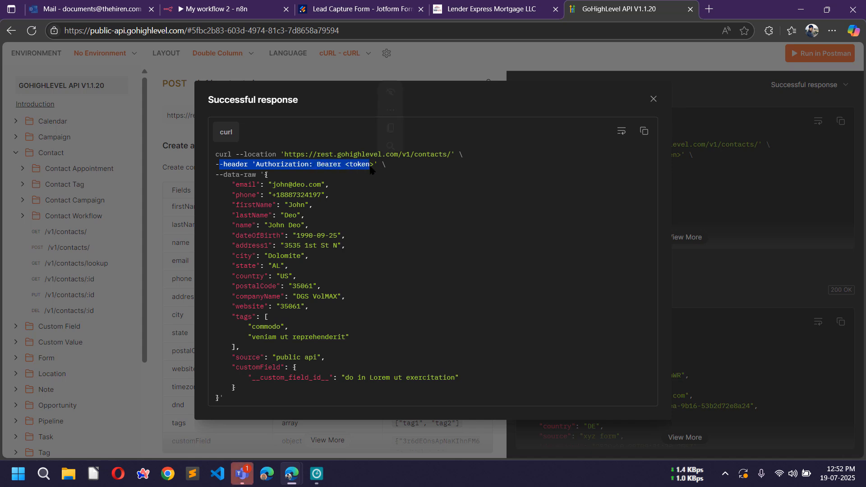
click(258, 170)
click(237, 8)
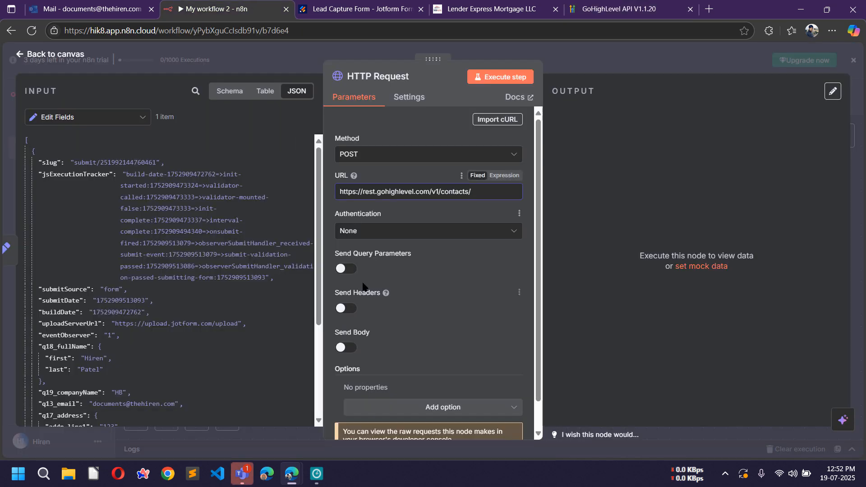
click(348, 310)
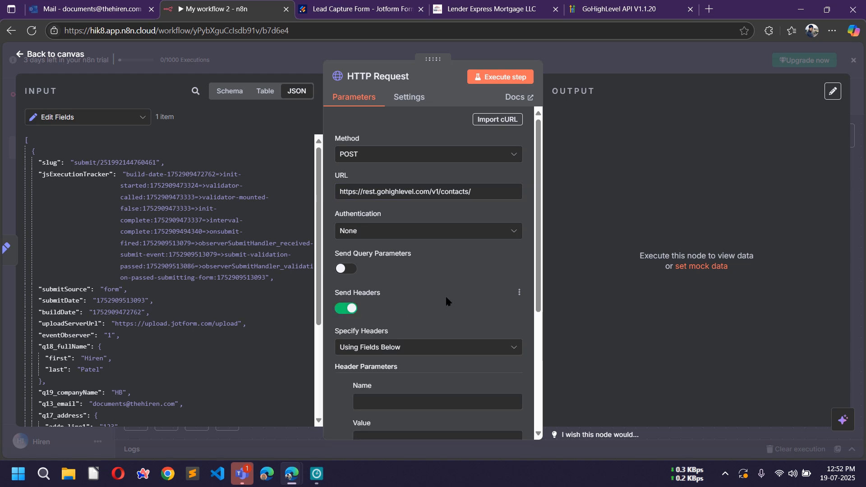
scroll(445, 295, down, 3)
Name the header parameter Authorization, copying the word from the API example request.
click(614, 5)
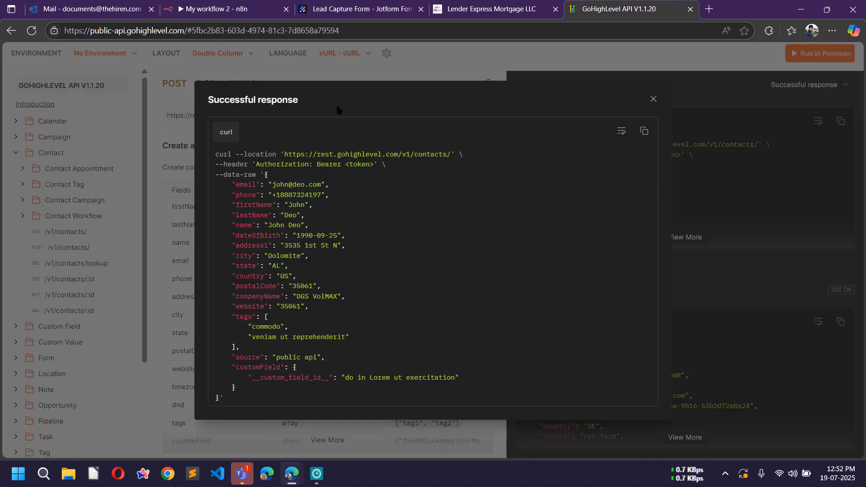
double_click(291, 164)
key(ctrl+c)
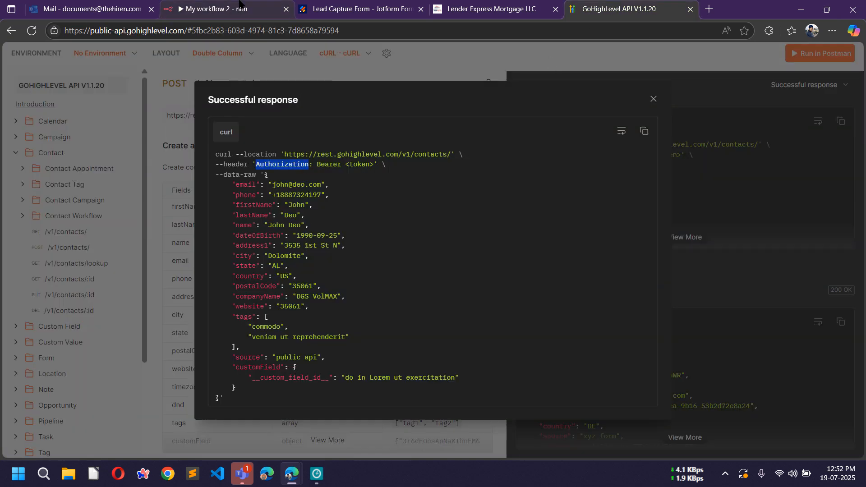
click(217, 9)
click(430, 289)
key(ctrl+v)
Copy Bearer with its trailing space from the API example into the Authorization header's value.
click(615, 8)
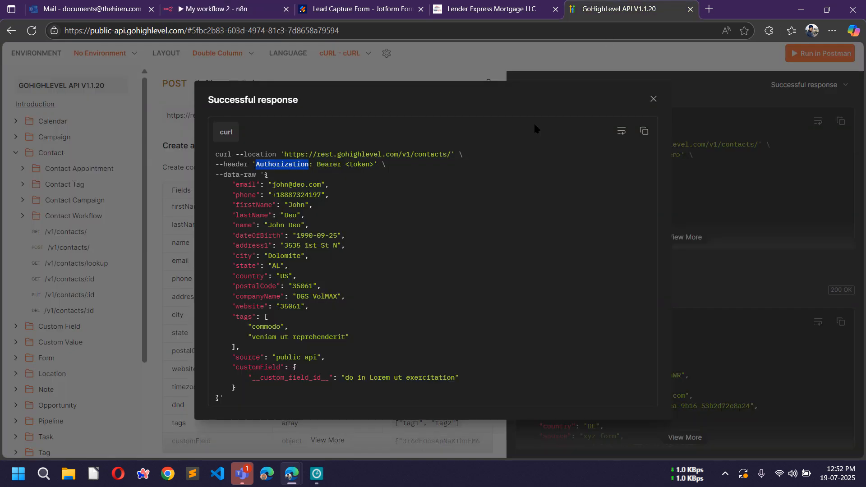
double_click(330, 164)
key(ctrl+c)
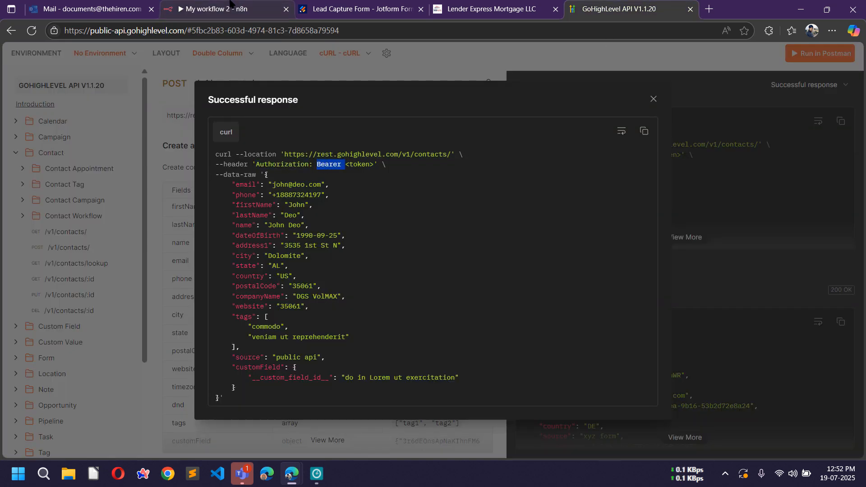
click(217, 9)
click(420, 327)
key(ctrl+v)
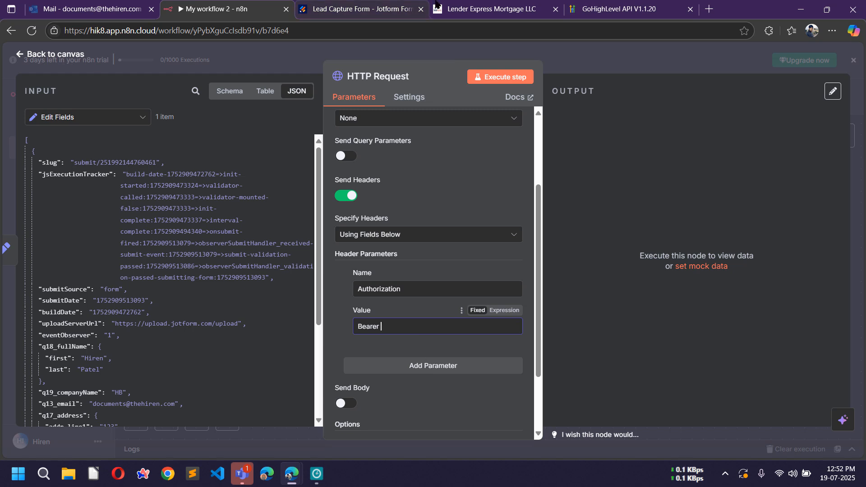
Copy the API key from the GoHighLevel business profile settings and paste it after Bearer in the Authorization header's value.
click(451, 9)
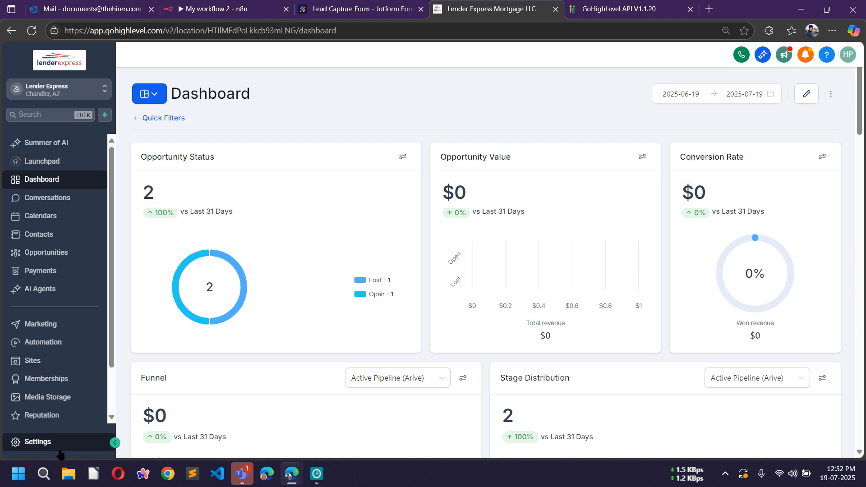
click(45, 446)
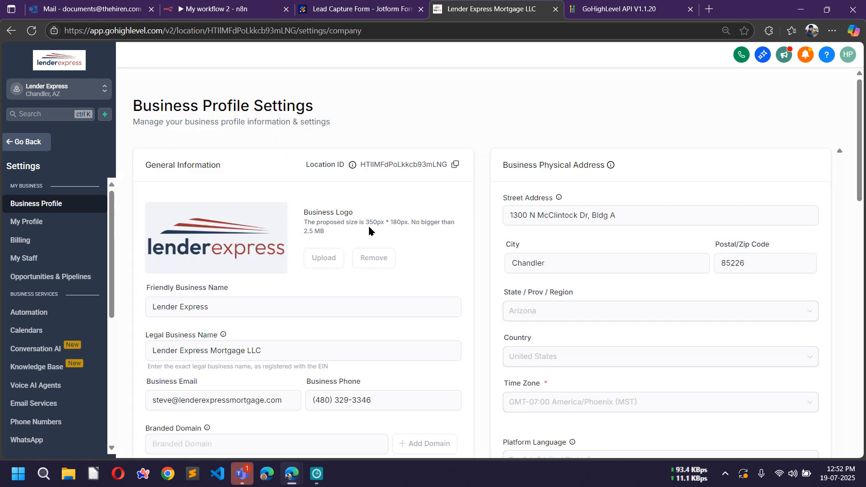
scroll(416, 205, down, 2)
scroll(416, 206, down, 5)
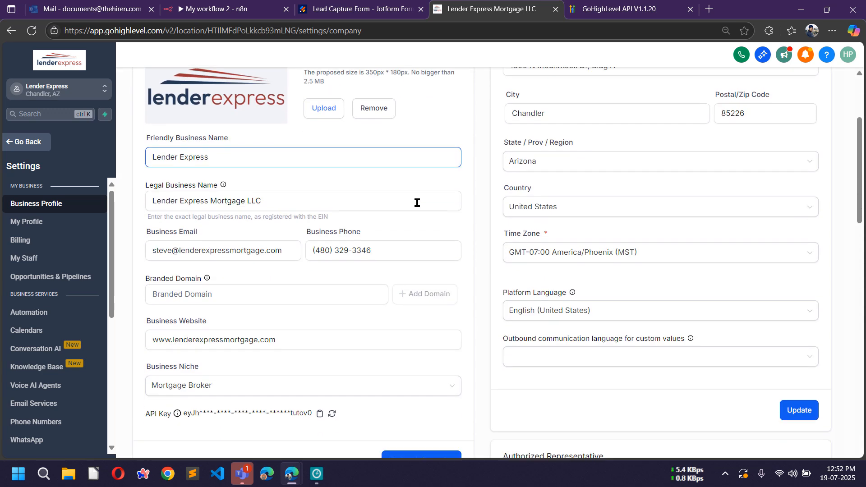
drag(147, 283, 301, 308)
click(299, 309)
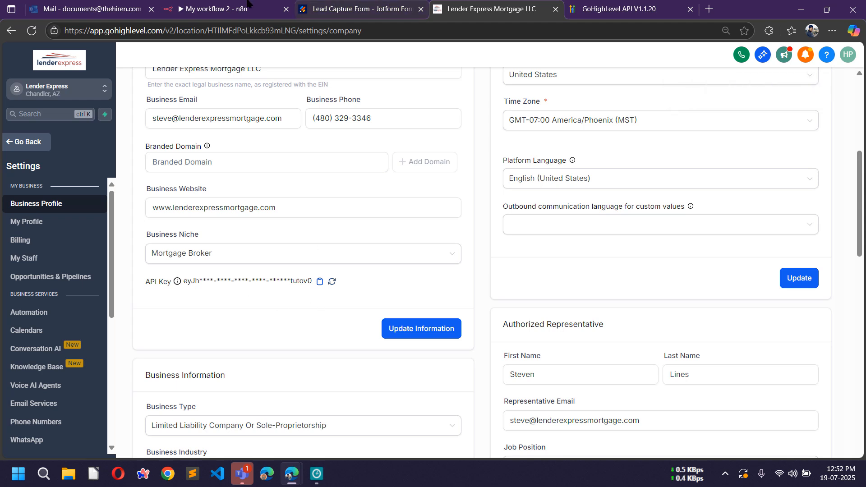
click(226, 9)
key(ctrl+v)
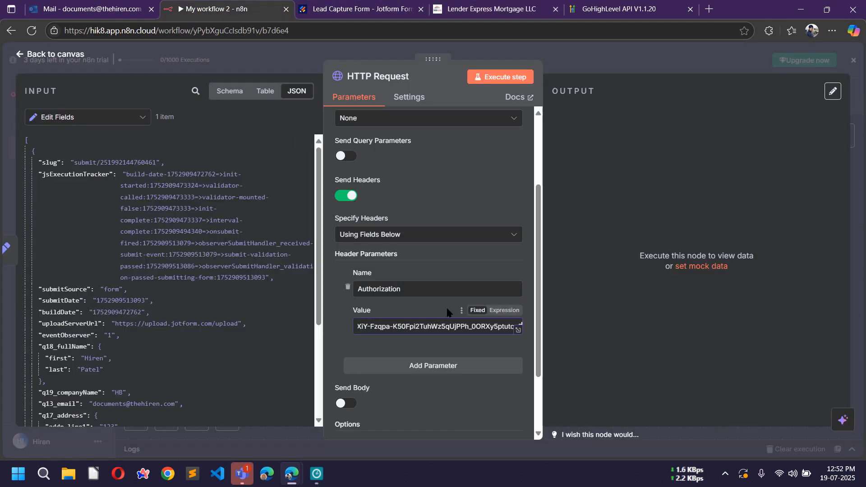
Enable sending a request body, check the contact field names in the API example and name the first body parameter email.
scroll(368, 344, down, 2)
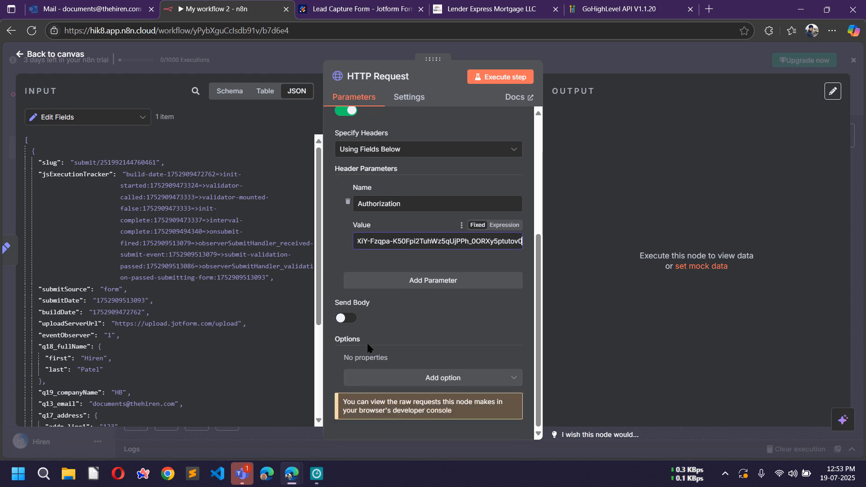
click(349, 320)
scroll(401, 313, down, 4)
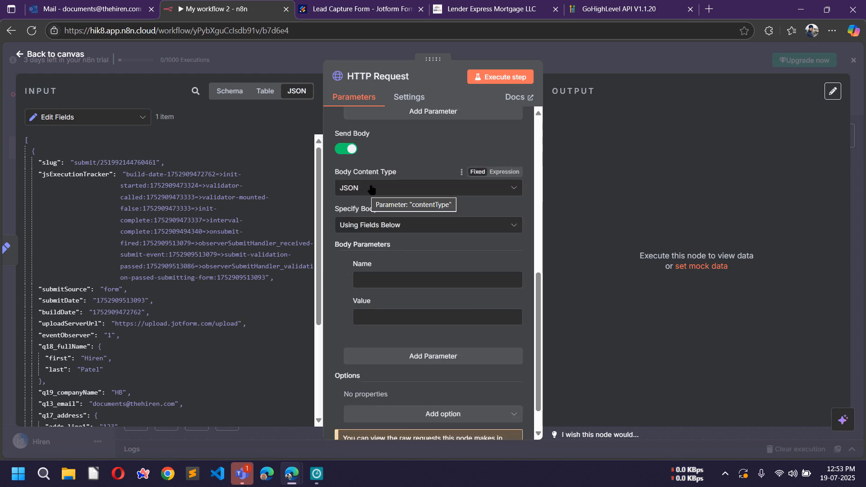
click(400, 280)
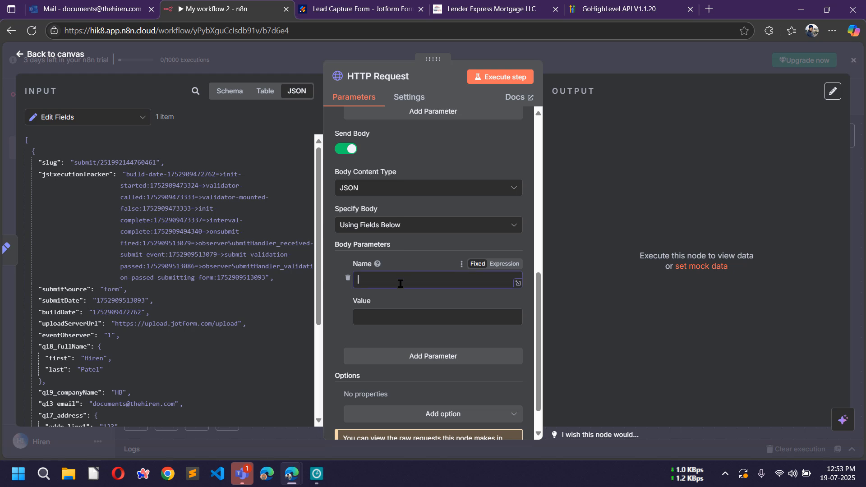
click(613, 6)
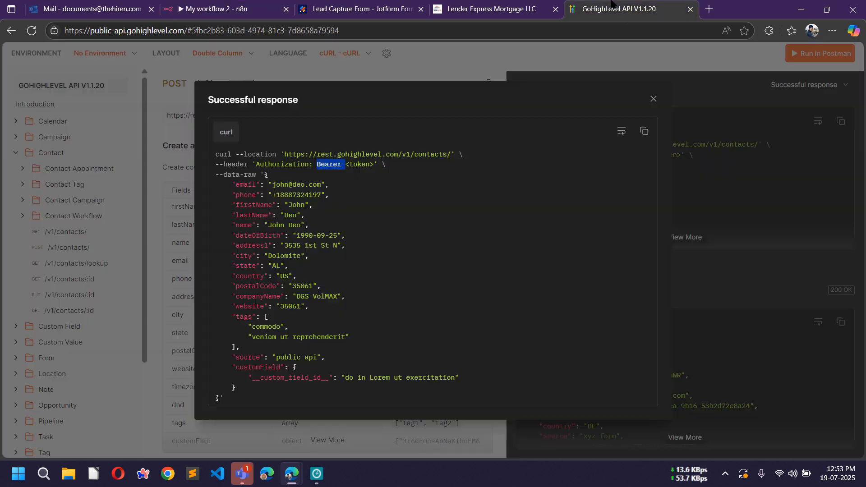
double_click(240, 194)
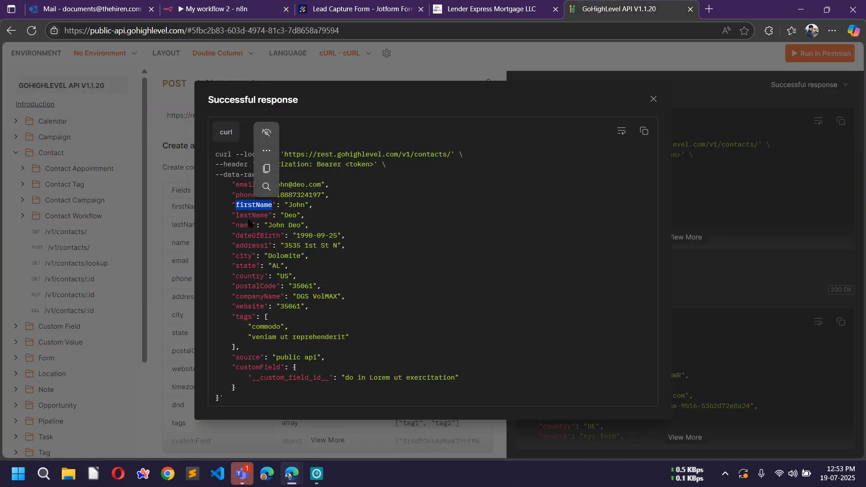
click(248, 214)
click(293, 5)
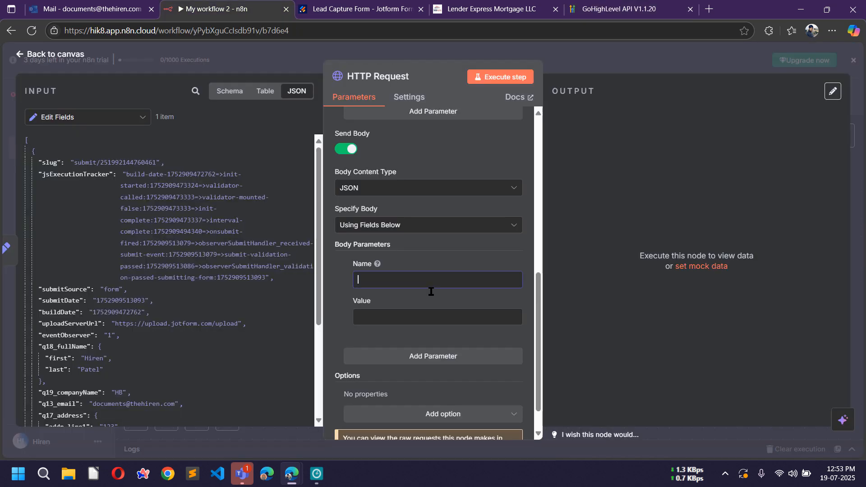
click(415, 273)
text(emai)
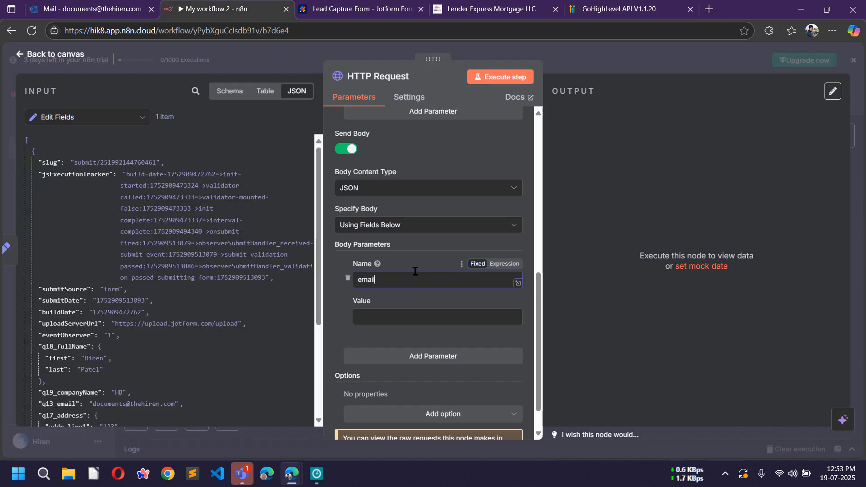
text(l)
Map the email body parameter's value to the q13_email field from the Edit Fields output.
click(395, 316)
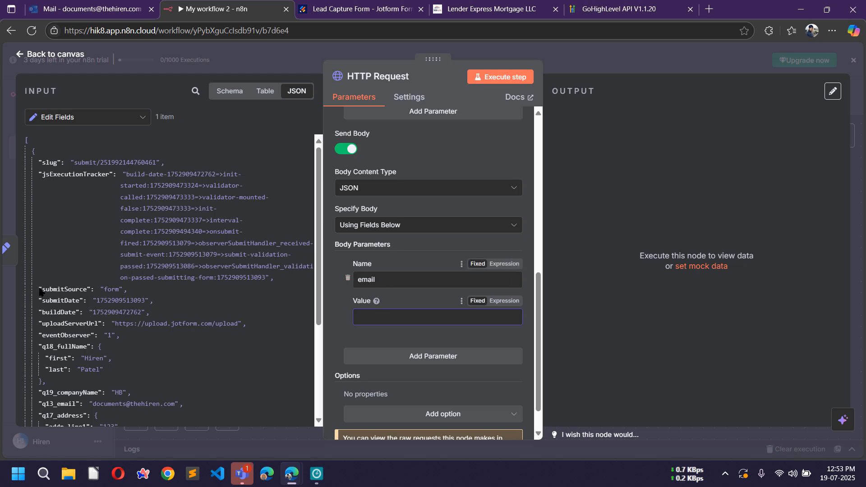
click(90, 118)
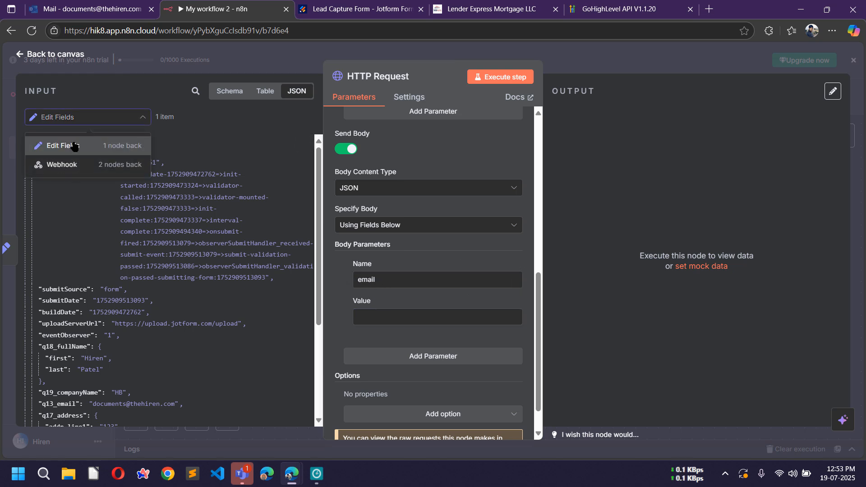
click(77, 146)
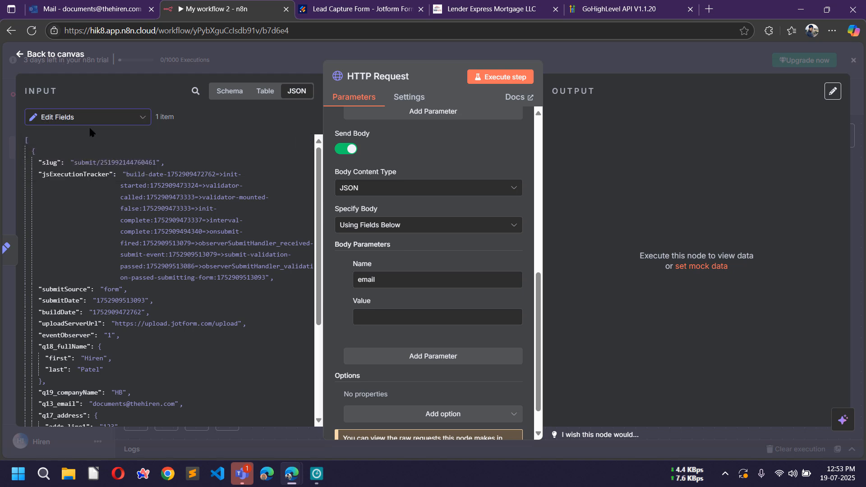
scroll(148, 239, down, 5)
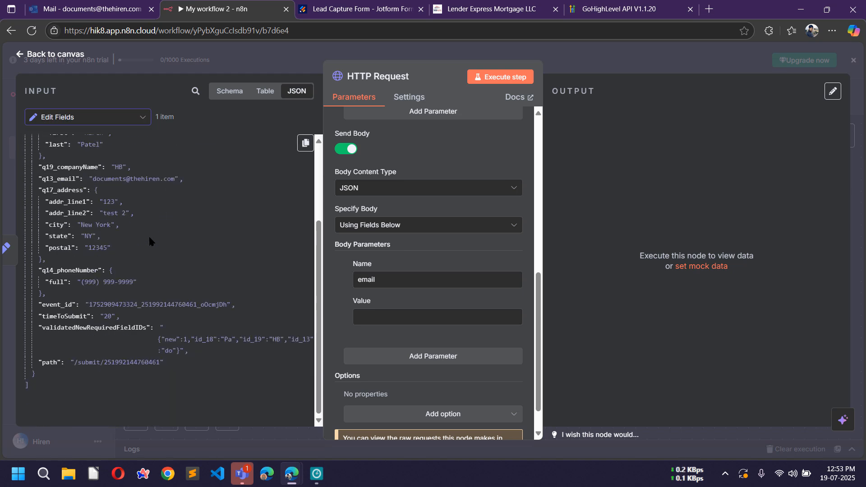
scroll(151, 241, up, 2)
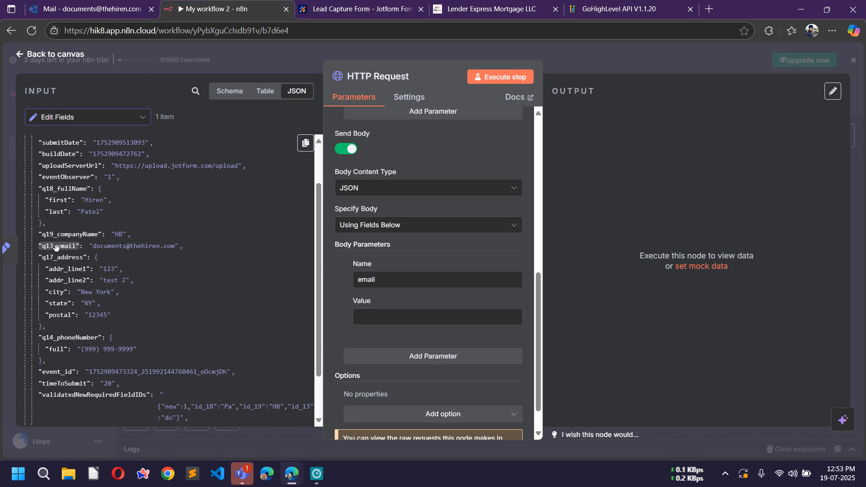
drag(50, 247, 392, 321)
click(324, 316)
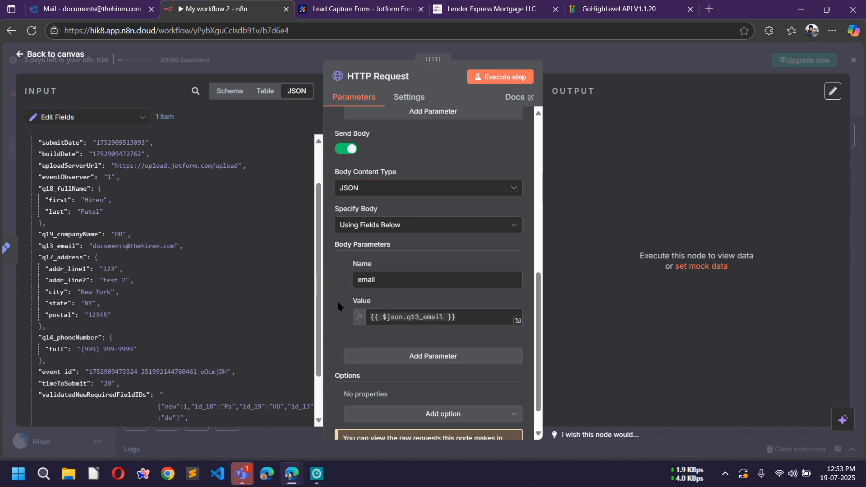
Add a second body parameter named phone and map its value to q14_phoneNumber.full from the Edit Fields output.
scroll(338, 302, down, 1)
click(420, 322)
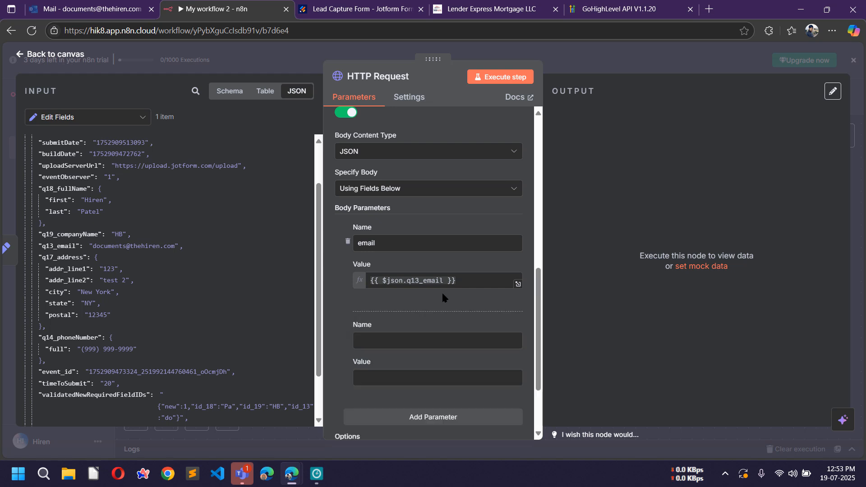
scroll(442, 291, down, 2)
click(384, 241)
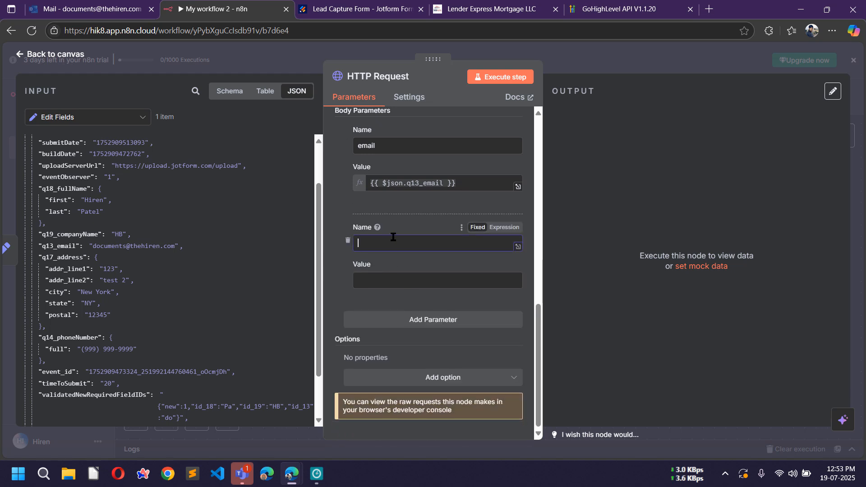
text(phone)
click(393, 281)
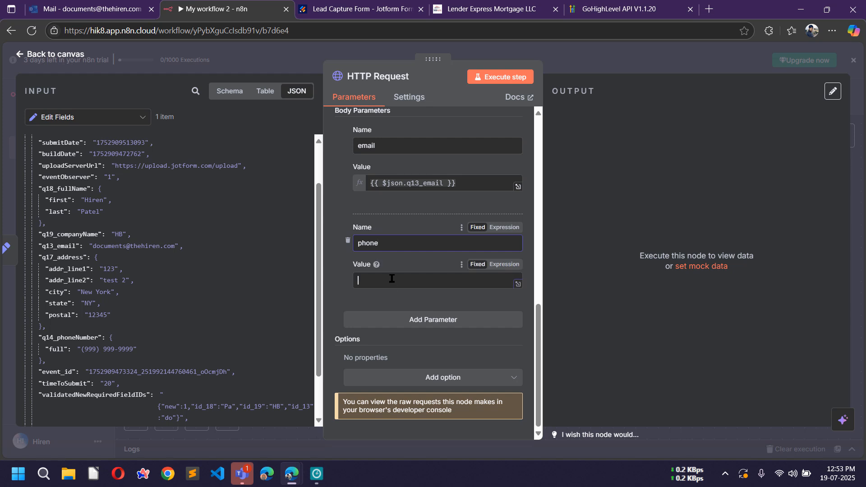
drag(54, 352, 427, 282)
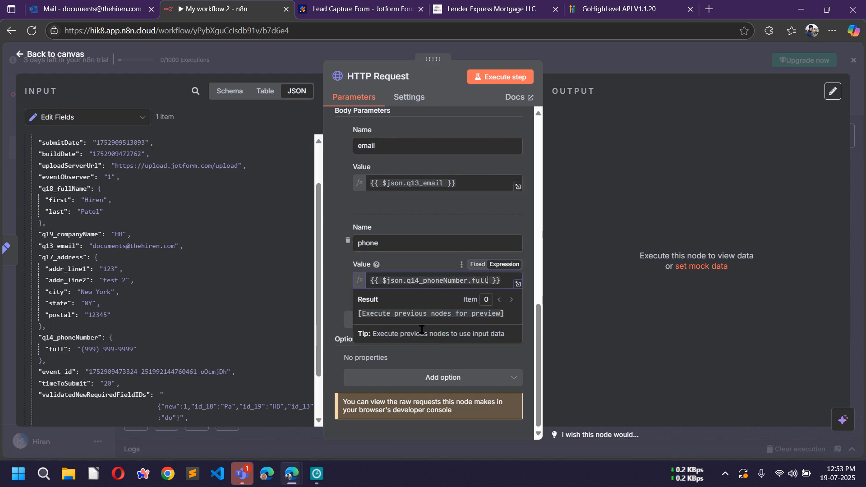
click(333, 287)
Add a body parameter named firstname and map its value to q18_fullName.first from the Edit Fields output.
click(433, 319)
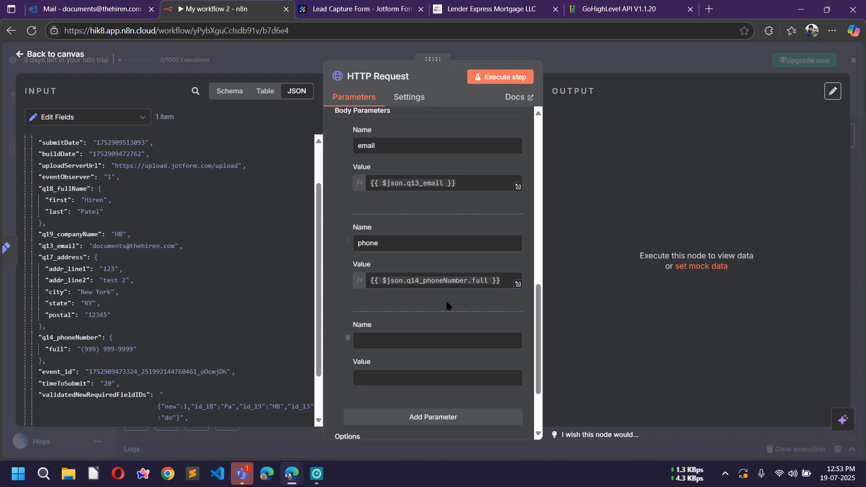
scroll(399, 280, down, 1)
click(402, 284)
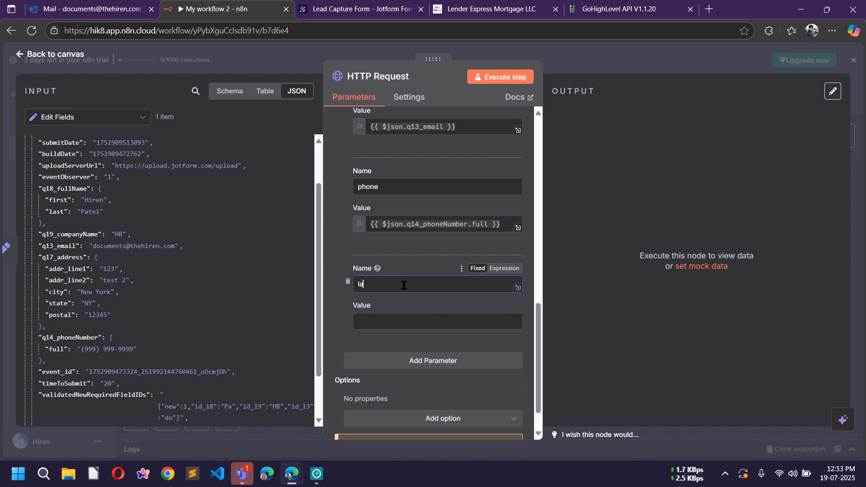
key(BackSpace)
key(BackSpace)
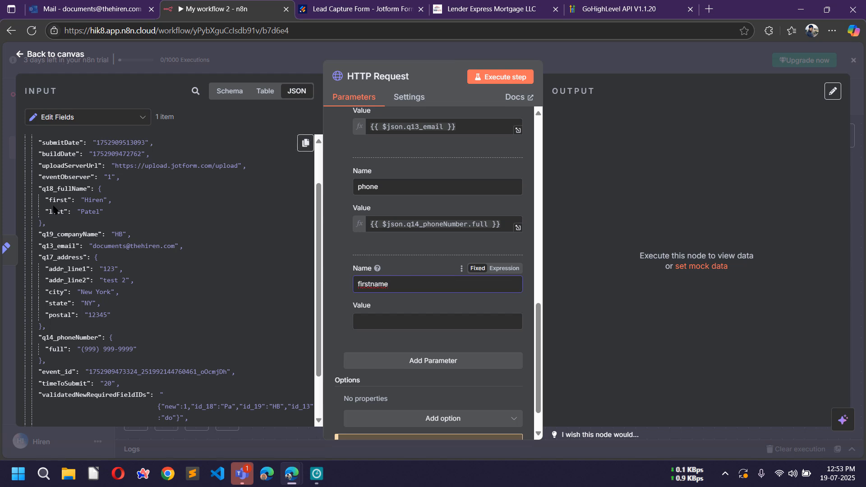
drag(56, 200, 387, 323)
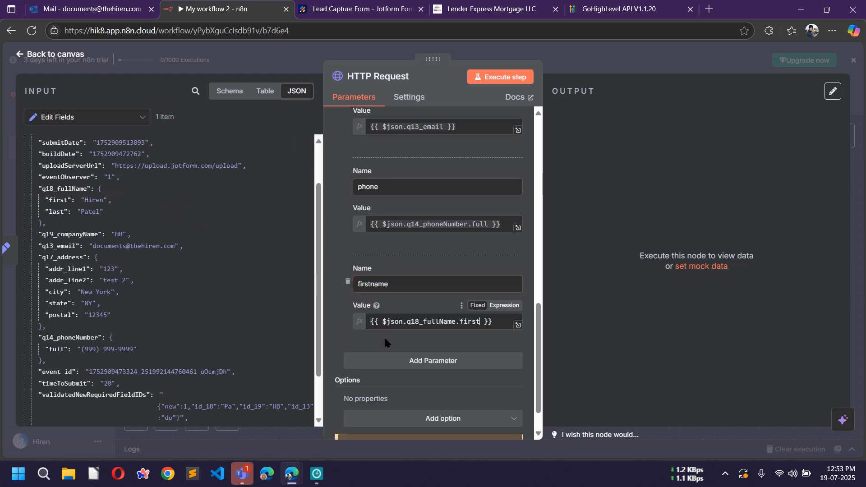
Add a body parameter named lastname and map its value to q18_fullName.last from the Edit Fields output.
scroll(386, 324, down, 1)
click(386, 321)
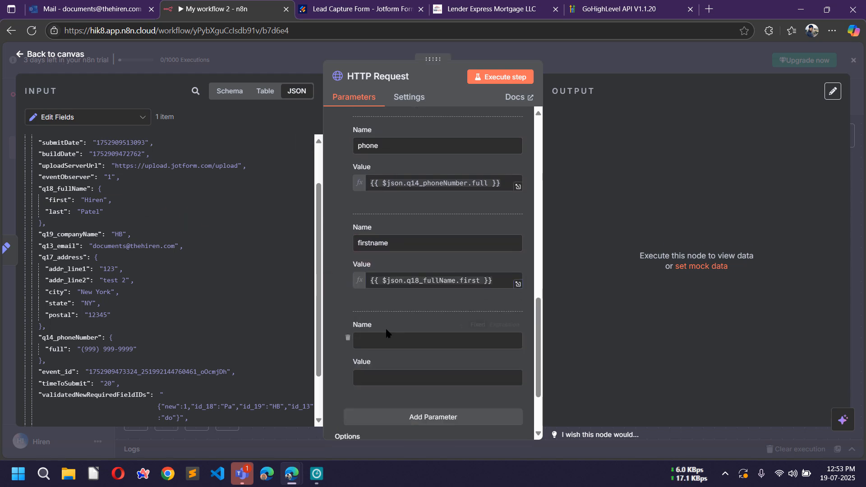
text(lastname)
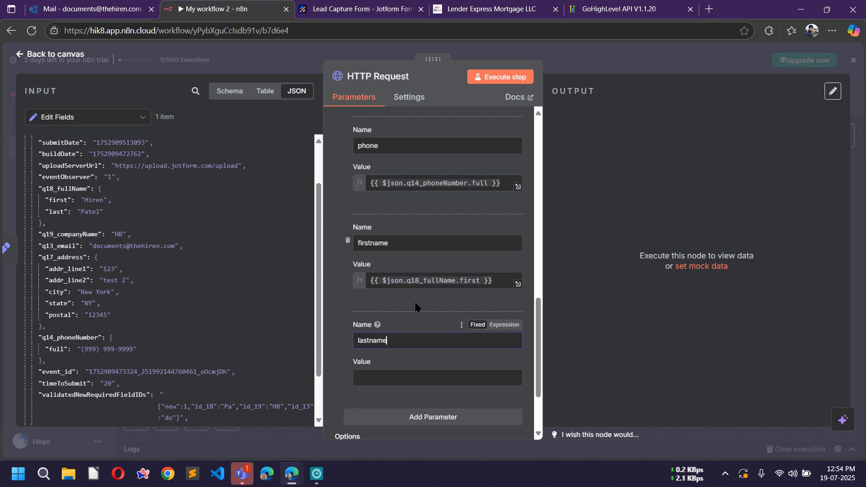
key(Tab)
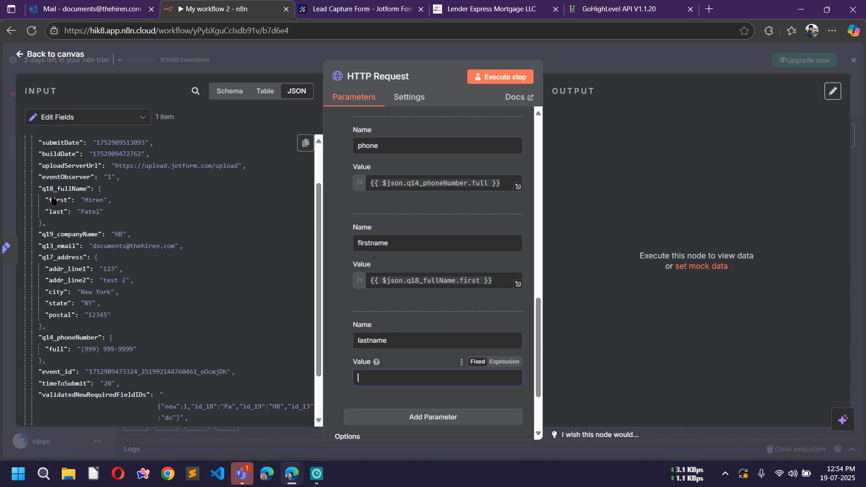
drag(53, 212, 361, 378)
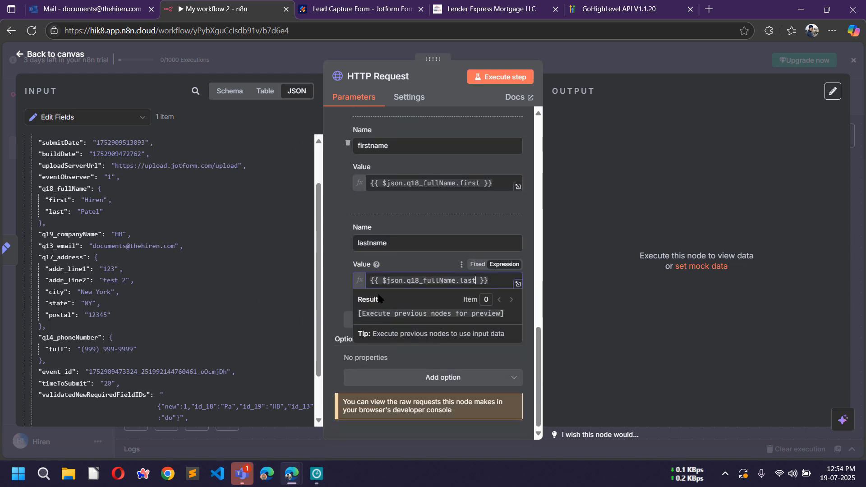
click(334, 285)
Add a body parameter named name whose value combines q18_fullName.first and q18_fullName.last, separated by a space.
click(401, 321)
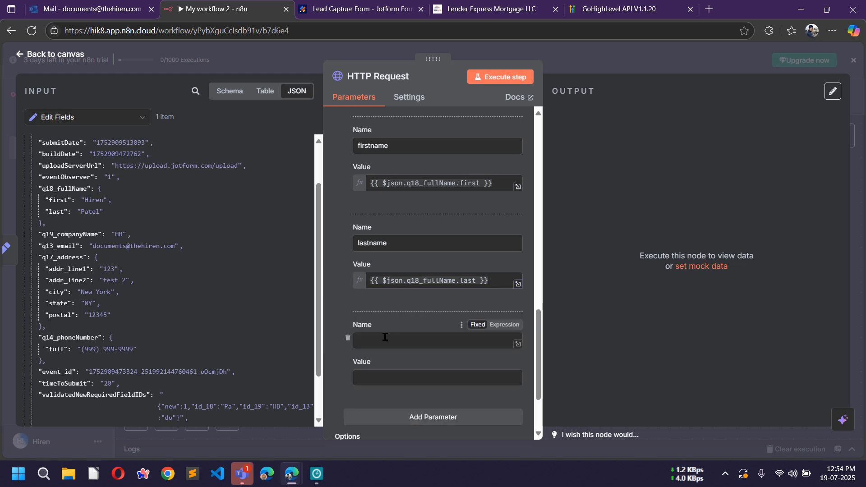
text(name)
click(378, 377)
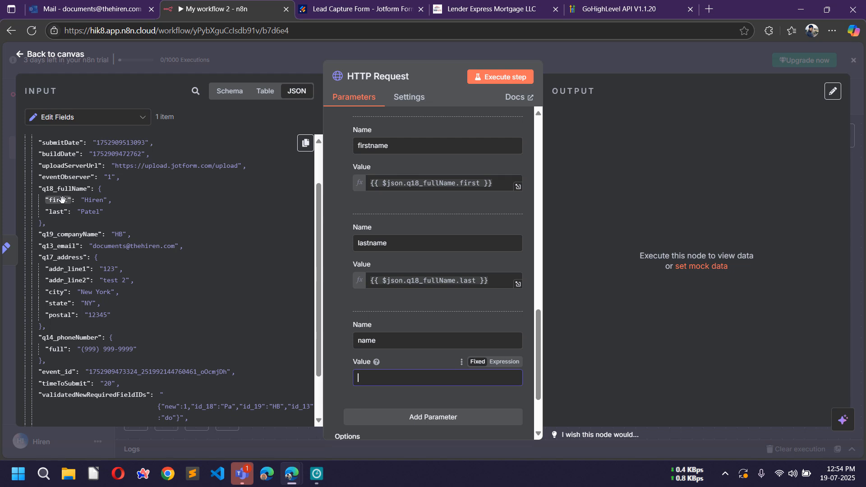
drag(61, 199, 460, 382)
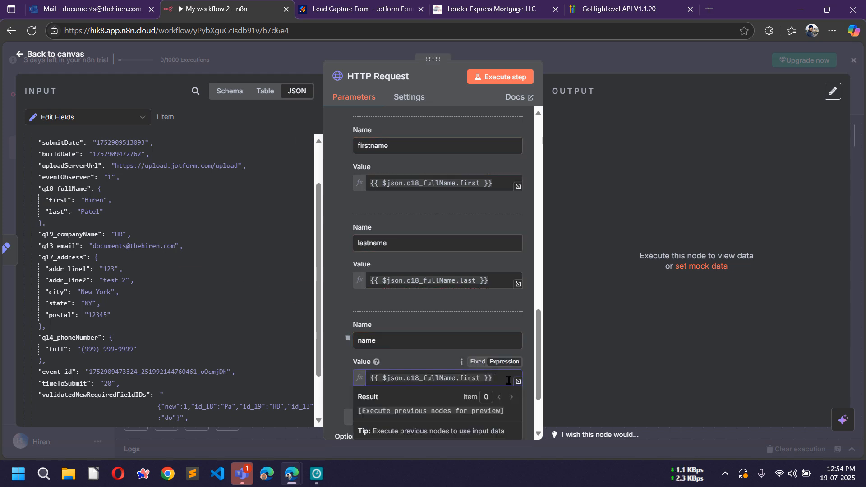
drag(55, 212, 519, 387)
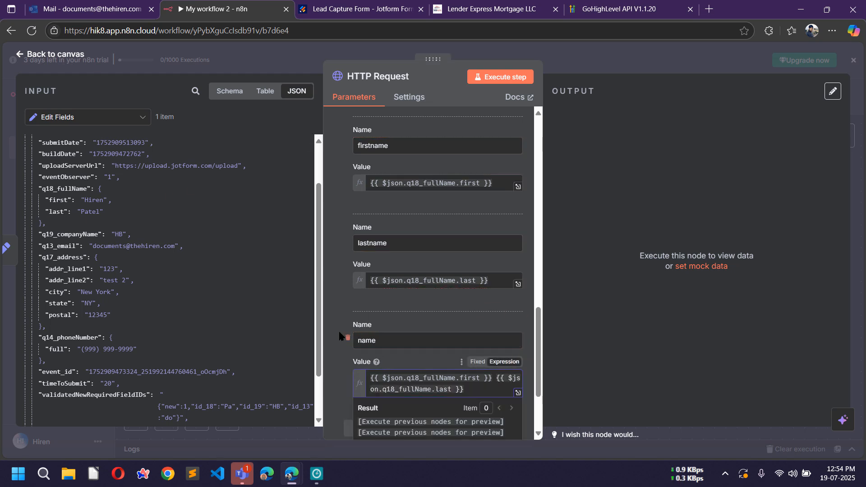
Add a body parameter named address1, copying the name from the API example, and map its value to q17_address.addr_line1.
scroll(423, 327, down, 2)
click(423, 321)
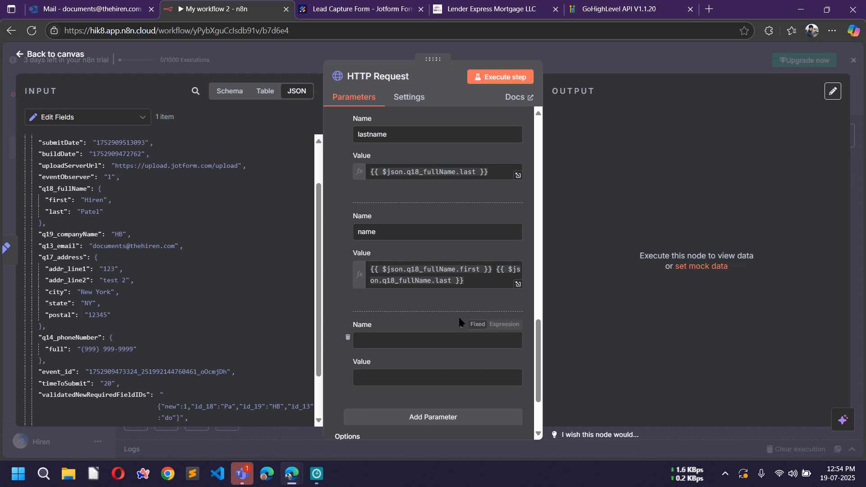
click(648, 5)
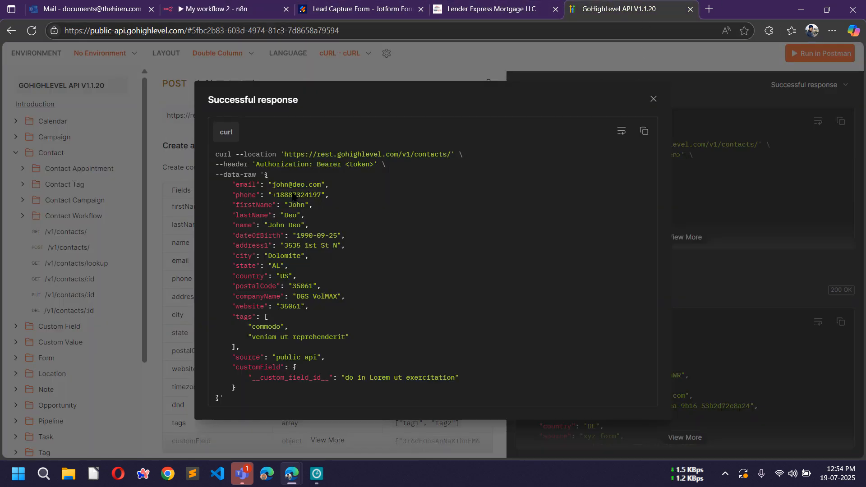
double_click(255, 246)
key(ctrl+c)
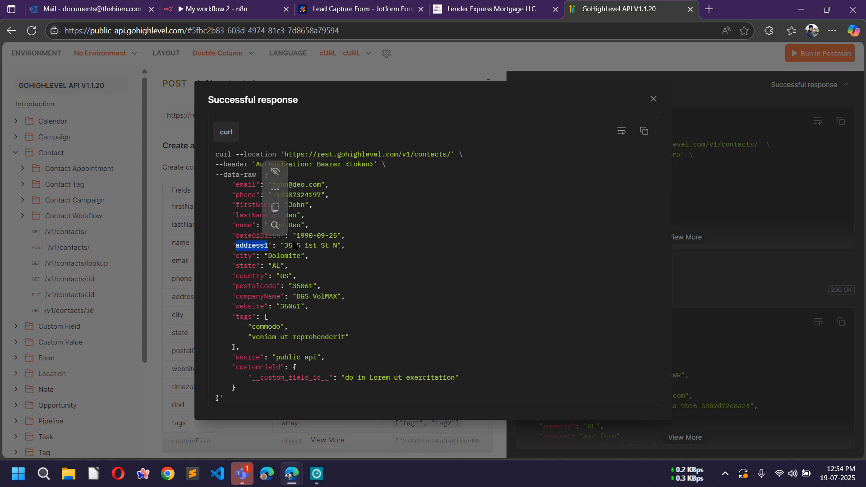
click(244, 4)
click(412, 340)
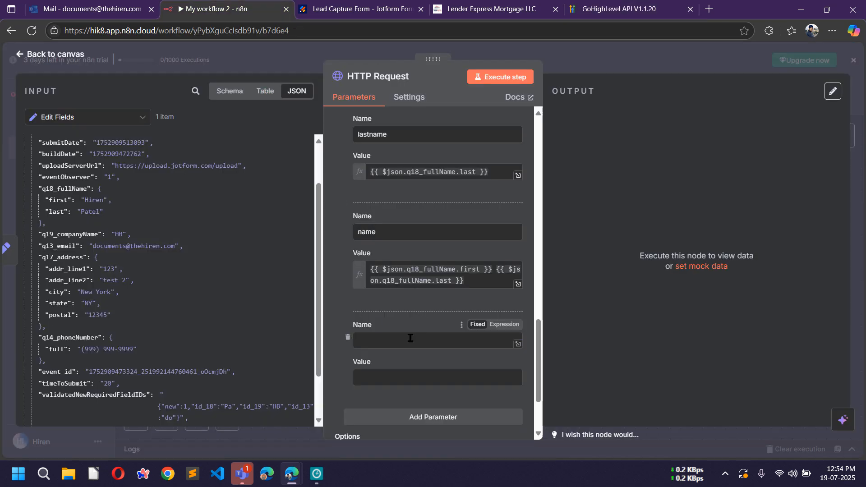
key(ctrl+v)
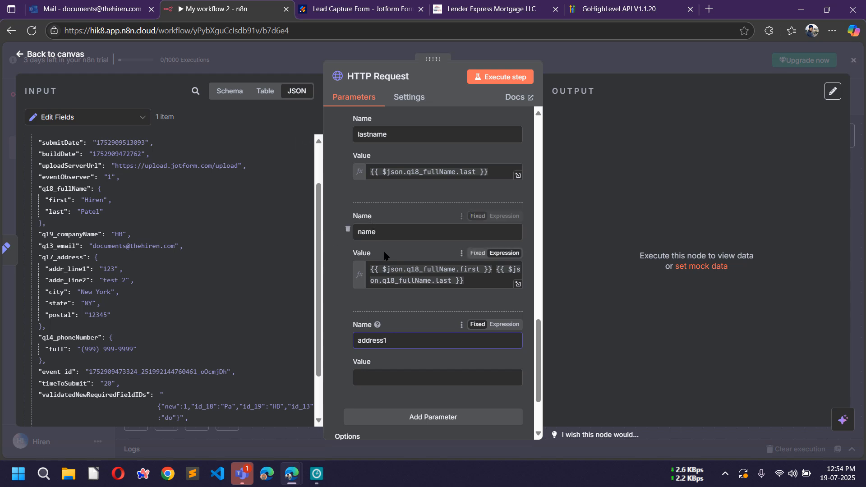
scroll(383, 250, down, 2)
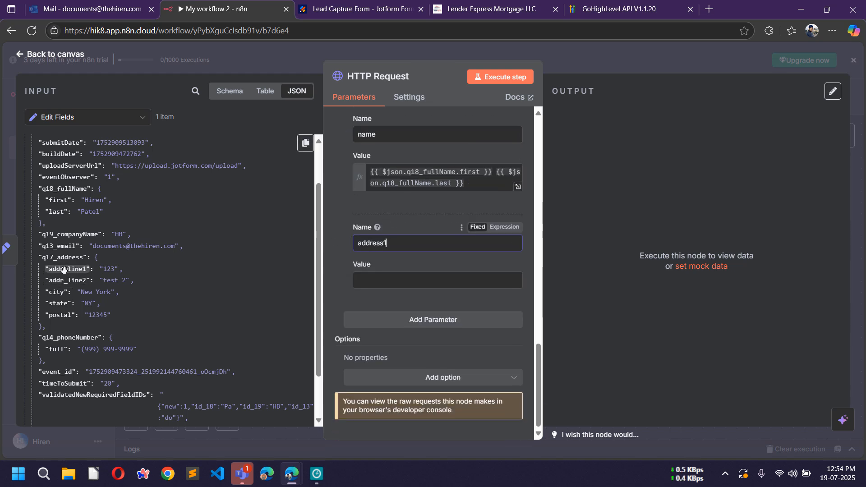
drag(66, 269, 388, 280)
Add body parameters named city and state, mapping their values to q17_address.city and q17_address.state.
click(400, 319)
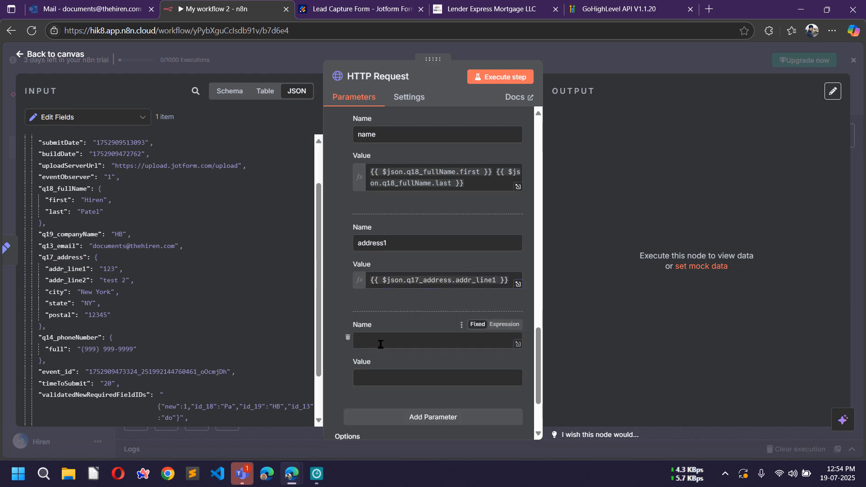
text(city)
drag(51, 292, 401, 378)
scroll(355, 310, down, 2)
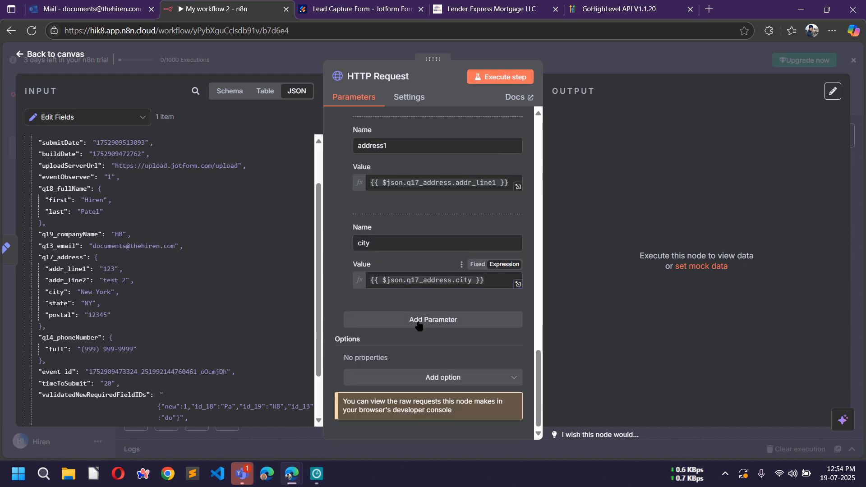
click(394, 319)
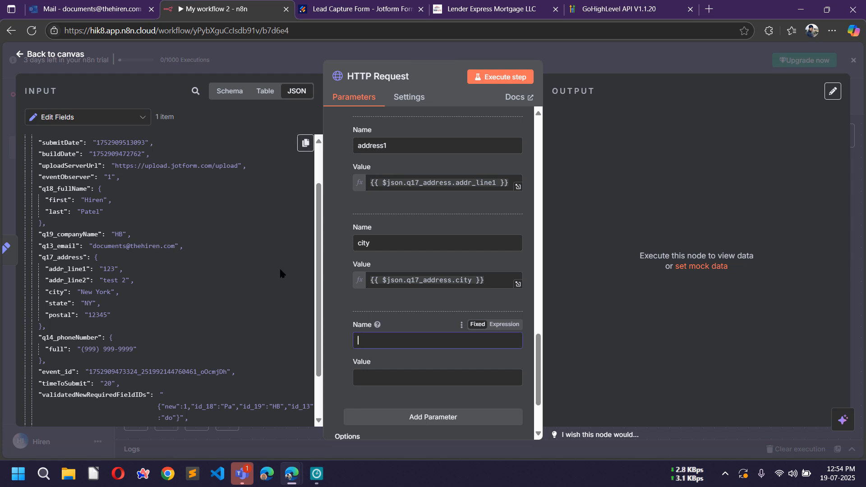
text(state)
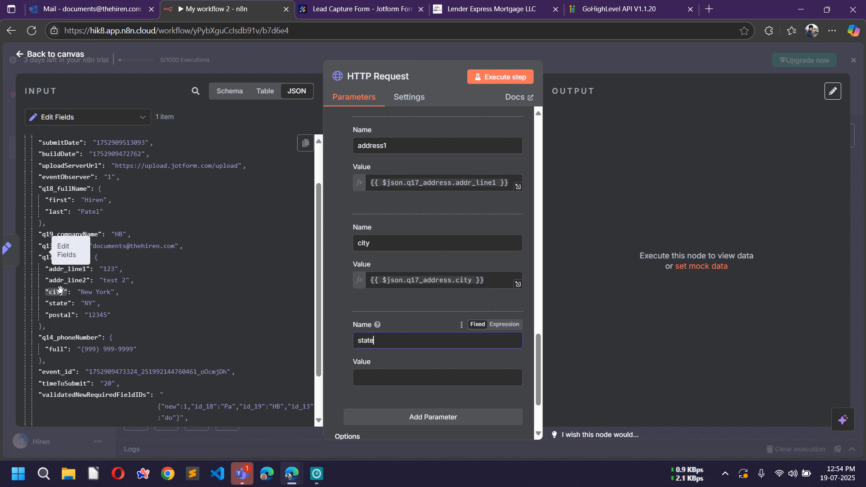
drag(58, 303, 401, 378)
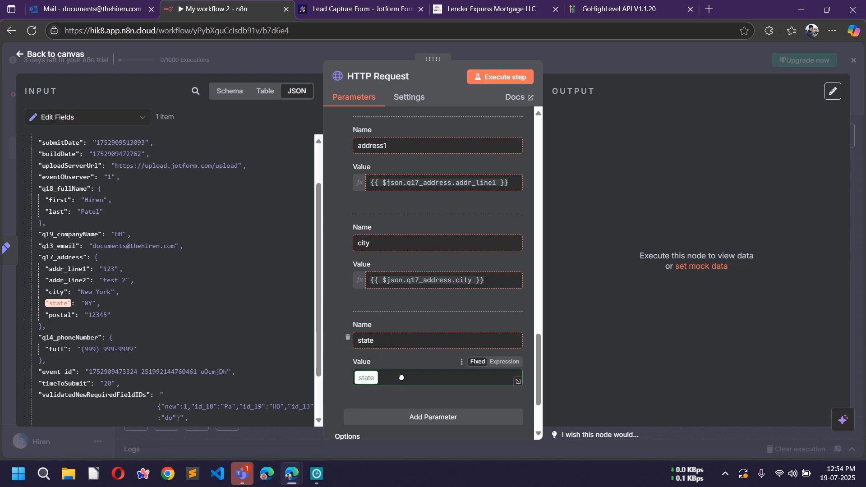
Add a body parameter named country with the fixed value US.
scroll(402, 377, down, 3)
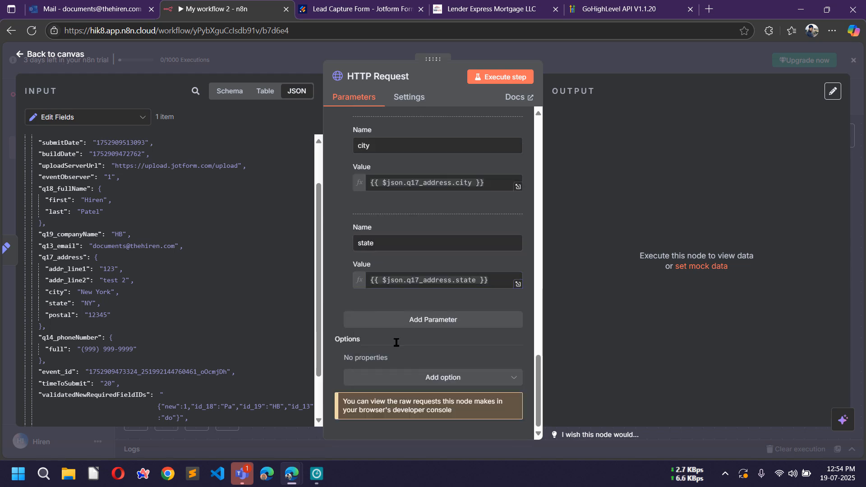
click(391, 325)
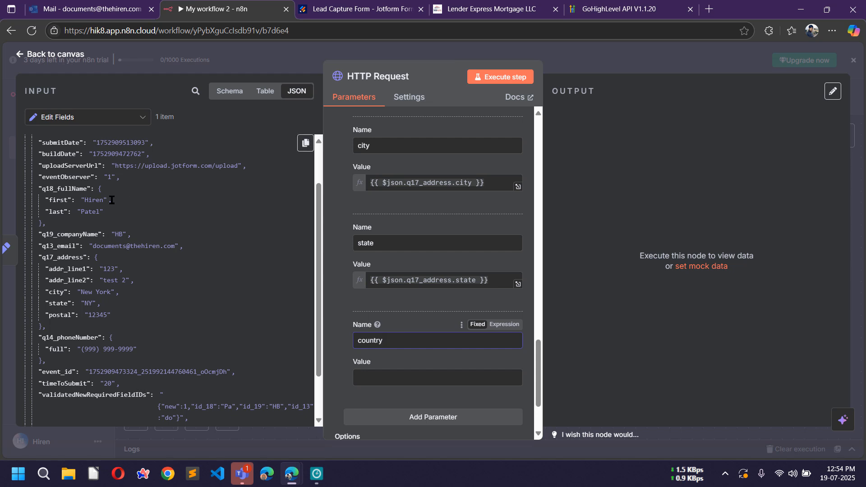
click(394, 381)
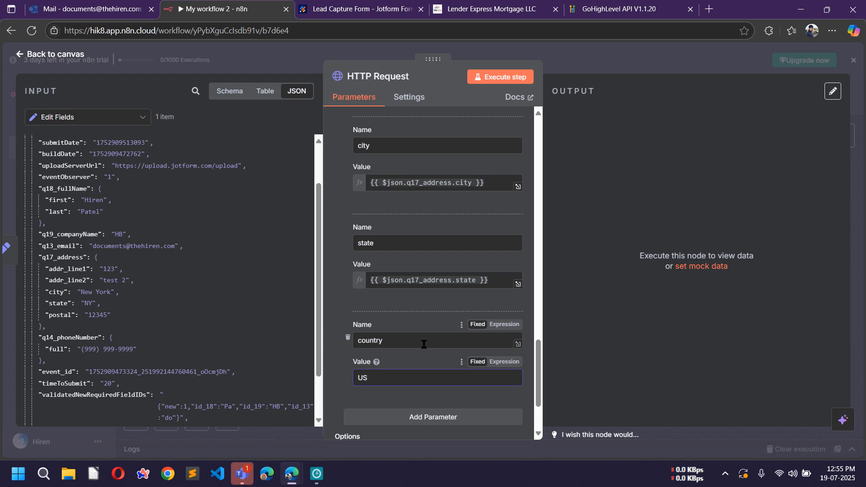
Add a body parameter named postalCode, copying the name from the API example, and map its value to q17_address.postal.
scroll(406, 315, down, 2)
click(489, 320)
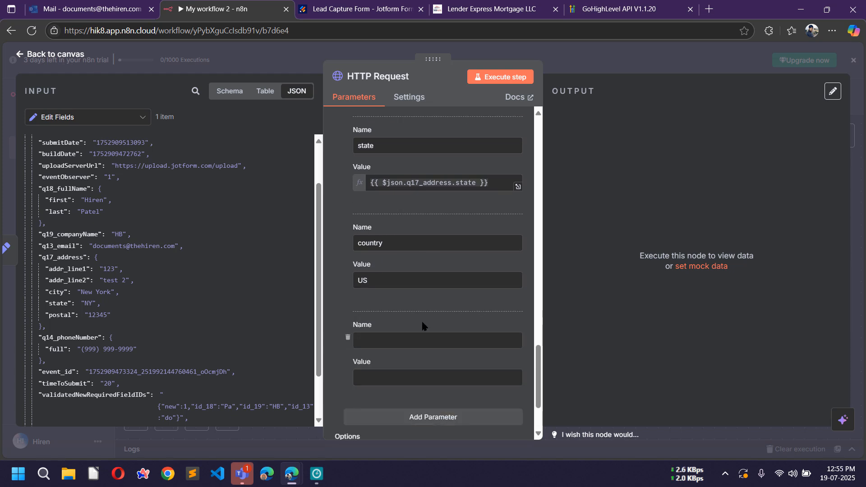
click(578, 8)
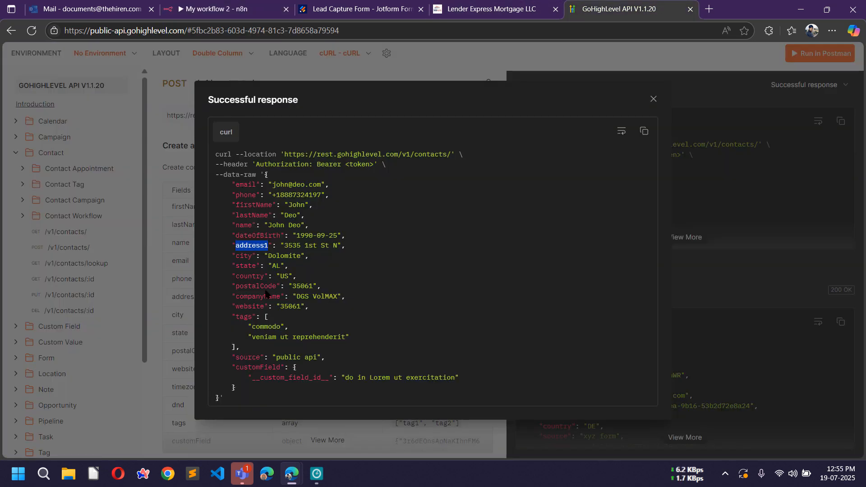
double_click(271, 287)
key(ctrl+c)
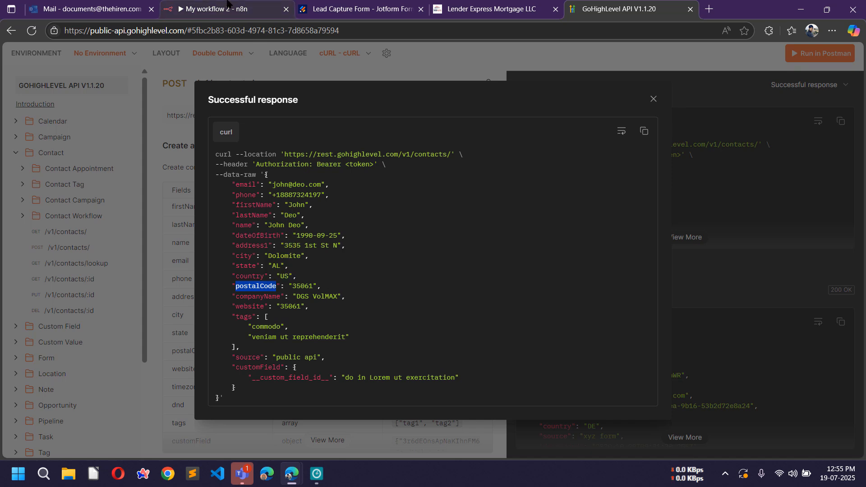
click(216, 9)
click(406, 340)
key(ctrl+v)
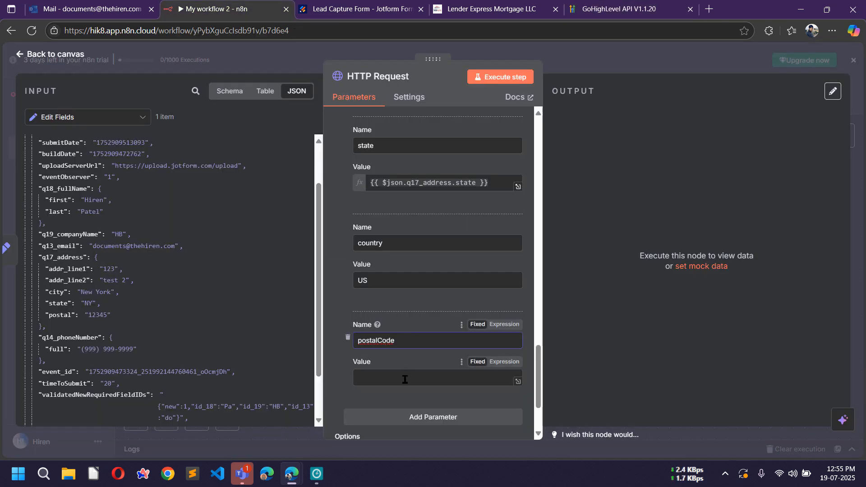
click(406, 377)
drag(54, 316, 363, 377)
click(341, 350)
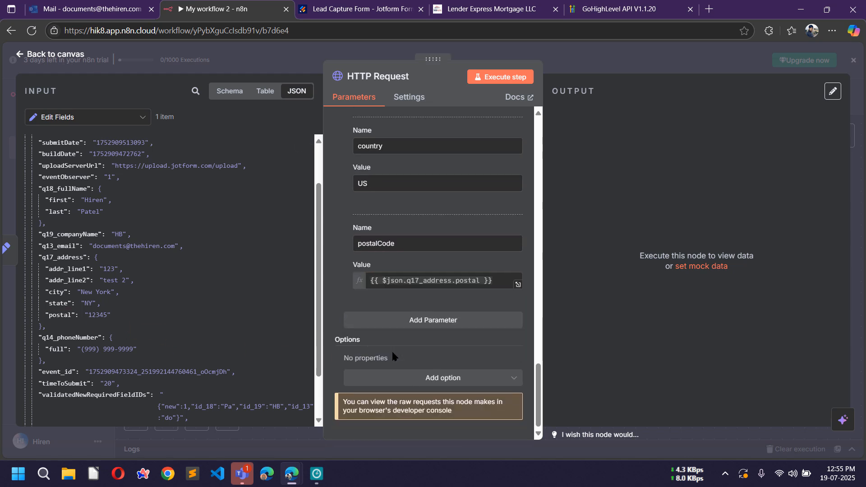
Add a body parameter named companyName, copying the name from the API example, and map its value to q19_companyName.
click(434, 317)
click(618, 9)
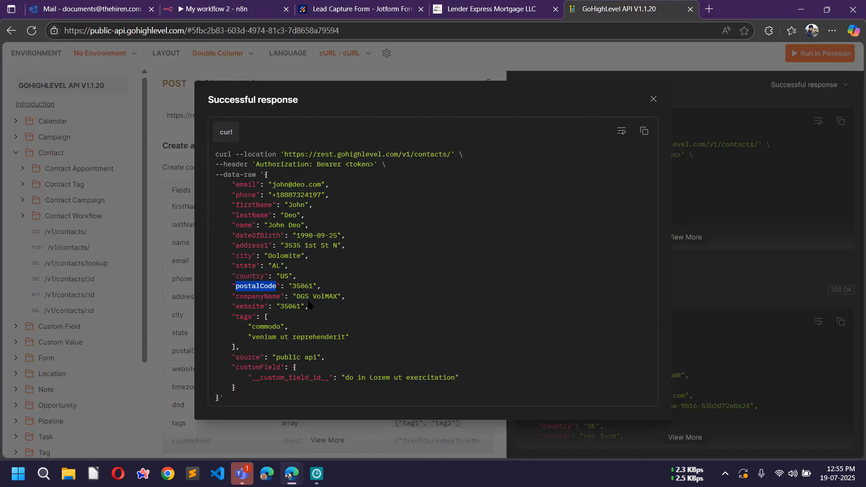
double_click(249, 297)
key(ctrl+c)
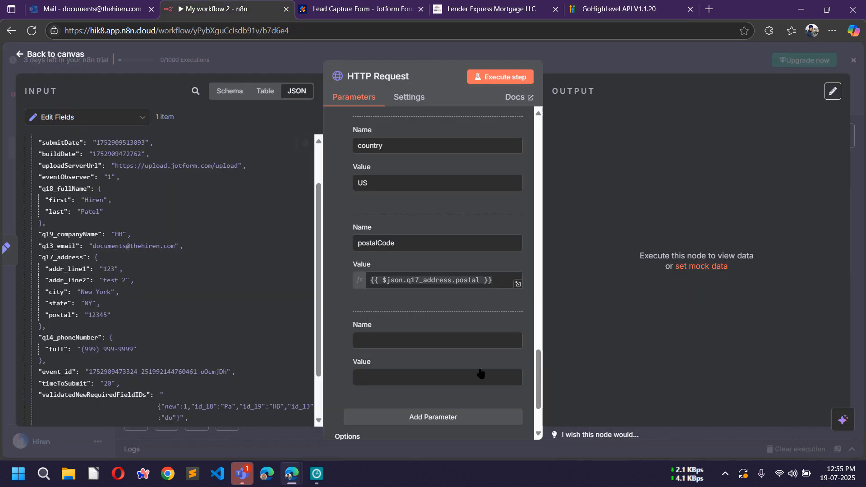
click(212, 9)
click(428, 341)
key(ctrl+v)
scroll(71, 221, up, 5)
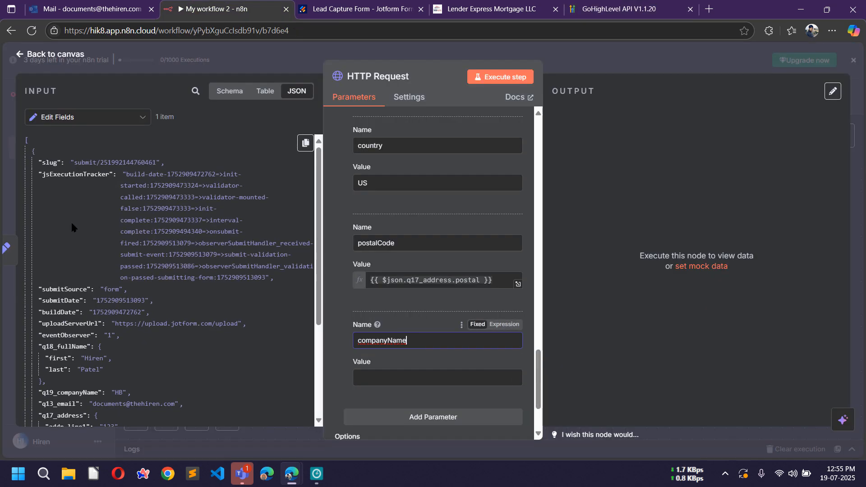
scroll(85, 246, down, 5)
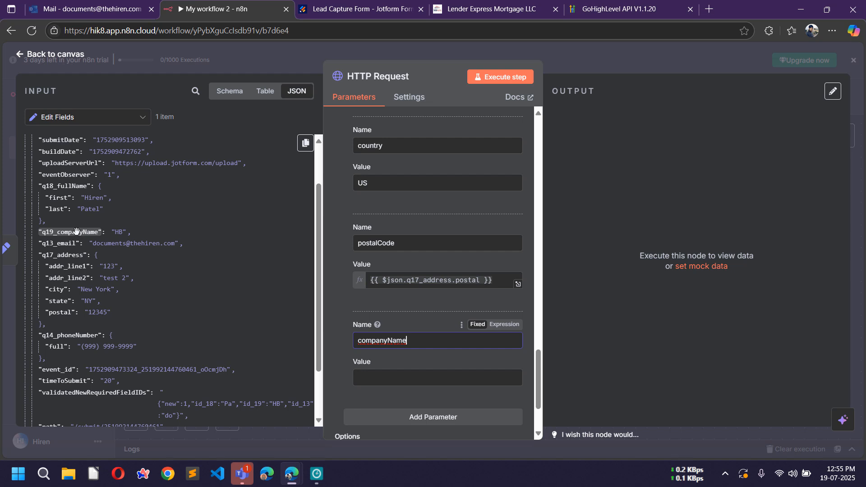
drag(73, 231, 374, 377)
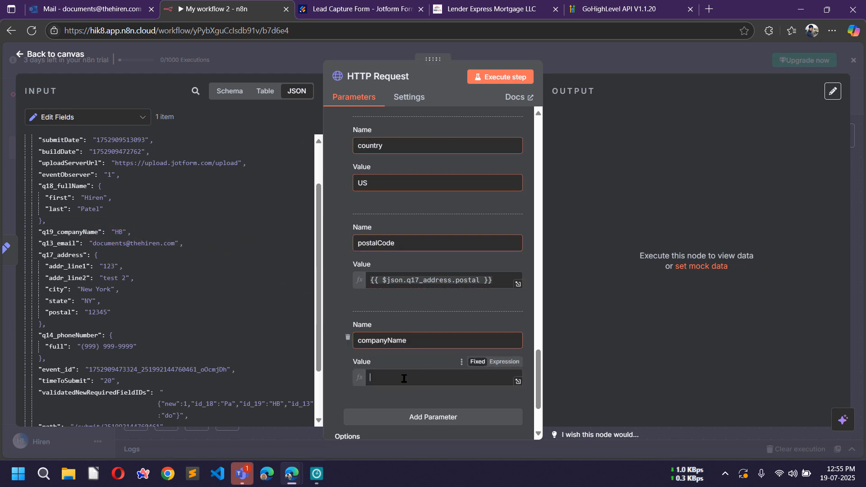
click(331, 301)
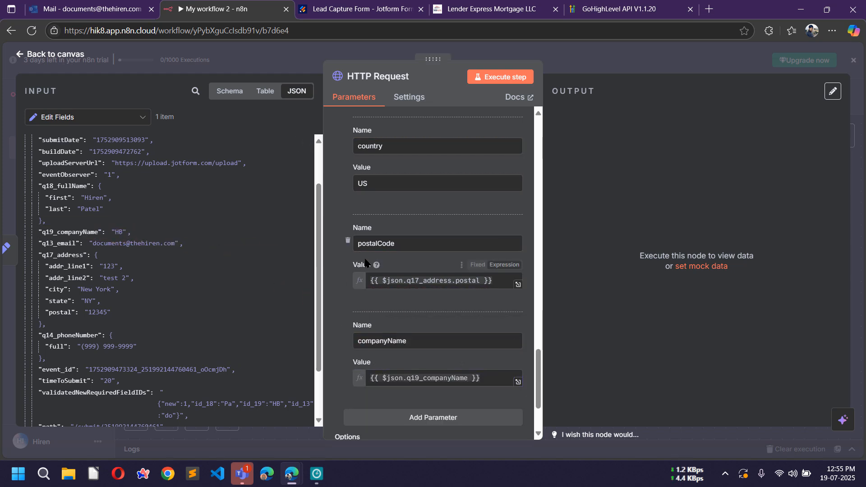
Review the mapped body parameters, execute the HTTP Request step, and highlight the contact id in its output.
scroll(366, 262, up, 6)
scroll(365, 262, up, 10)
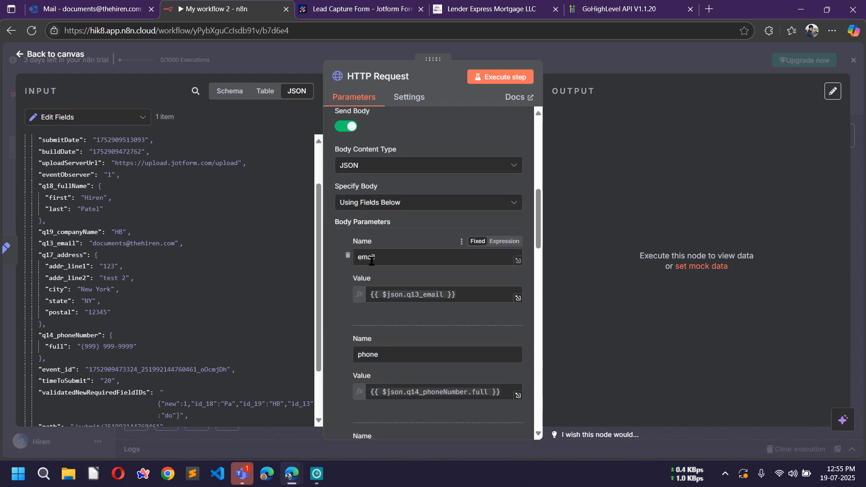
scroll(381, 289, down, 5)
scroll(381, 289, up, 12)
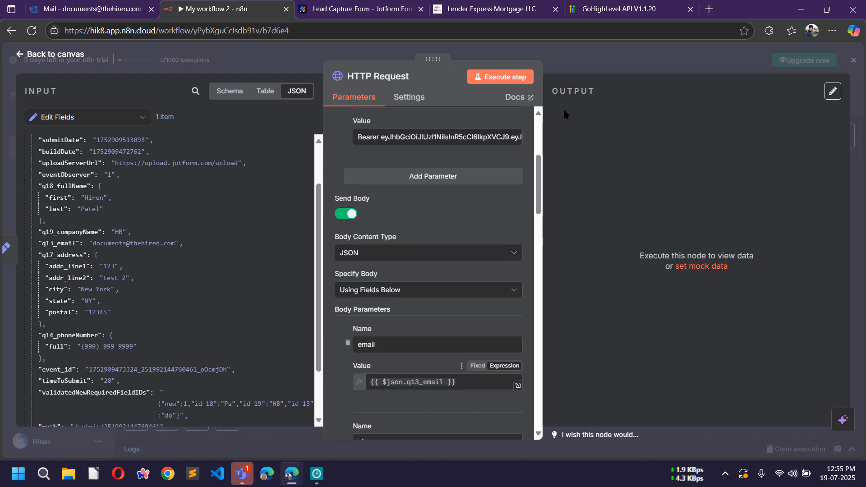
click(501, 77)
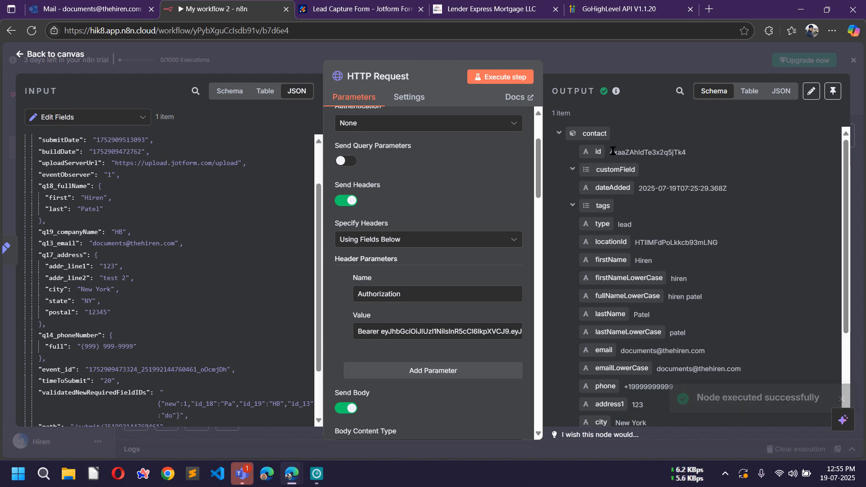
drag(609, 152, 686, 155)
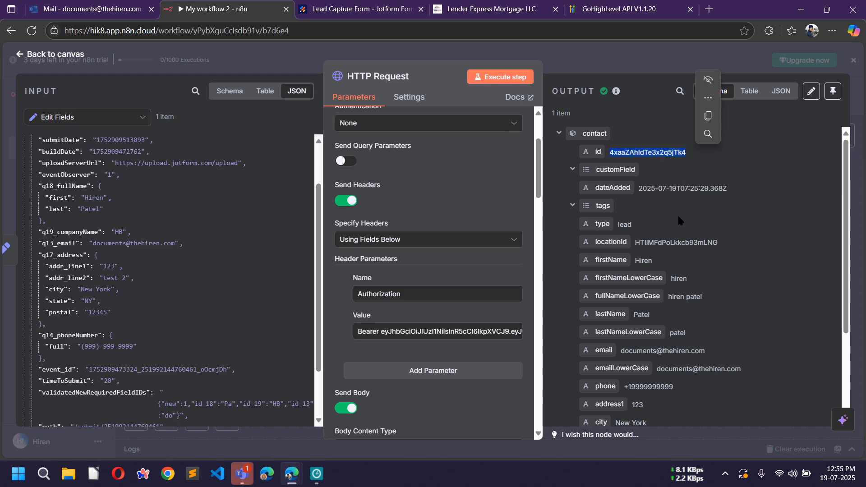
Switch to GoHighLevel, leave the settings, and open the Contacts list to check for the new contact.
click(485, 9)
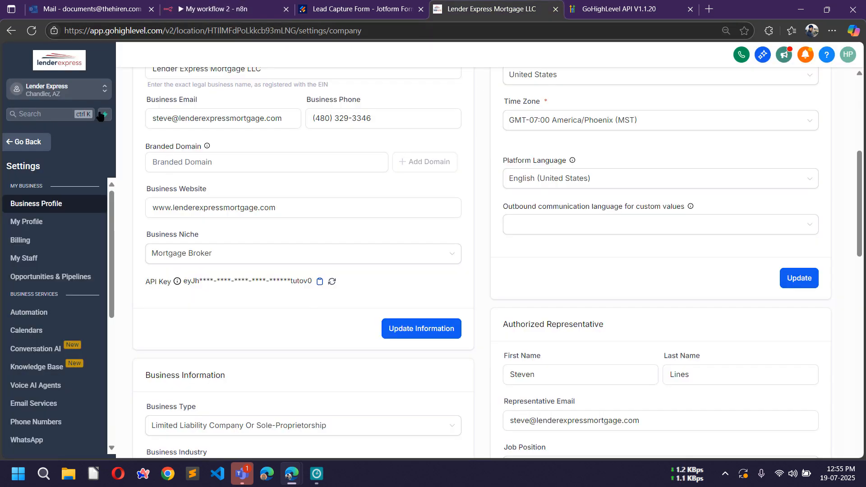
click(48, 142)
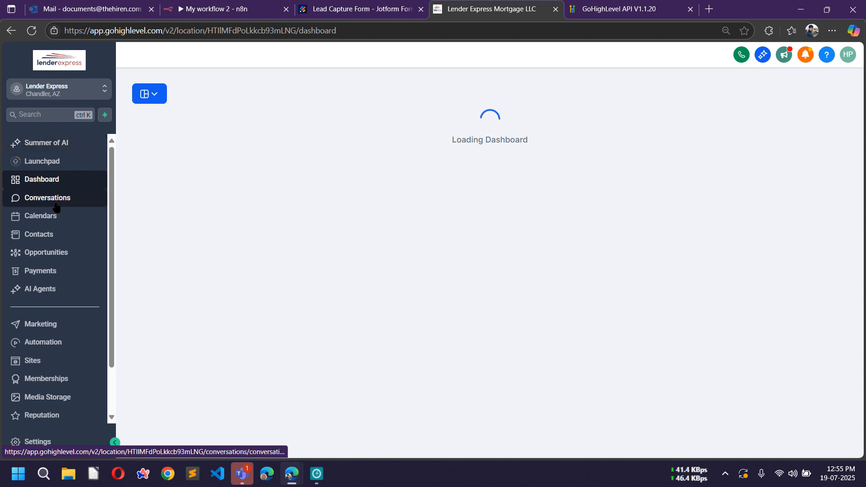
click(49, 239)
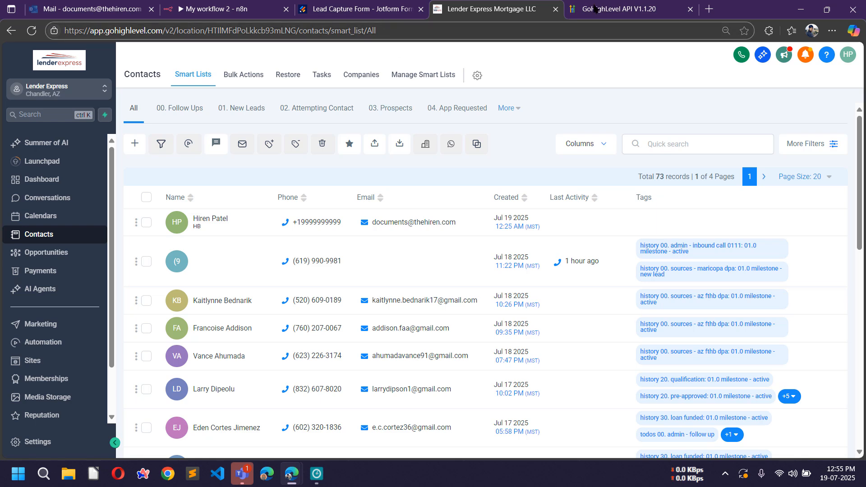
Return to the n8n workflow and close the HTTP Request node to show the canvas.
click(251, 6)
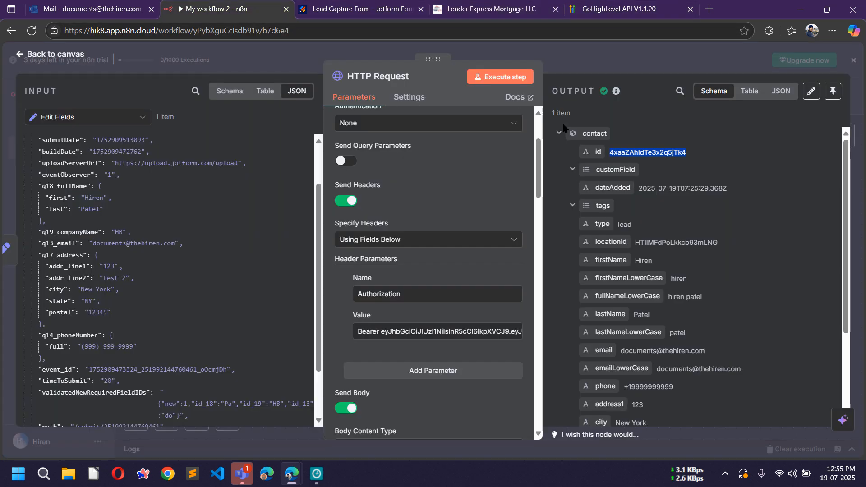
click(676, 52)
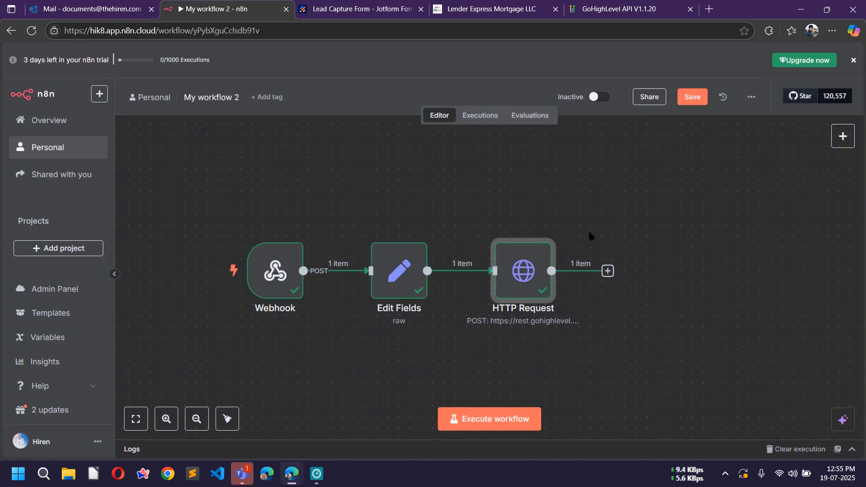
drag(690, 240, 626, 225)
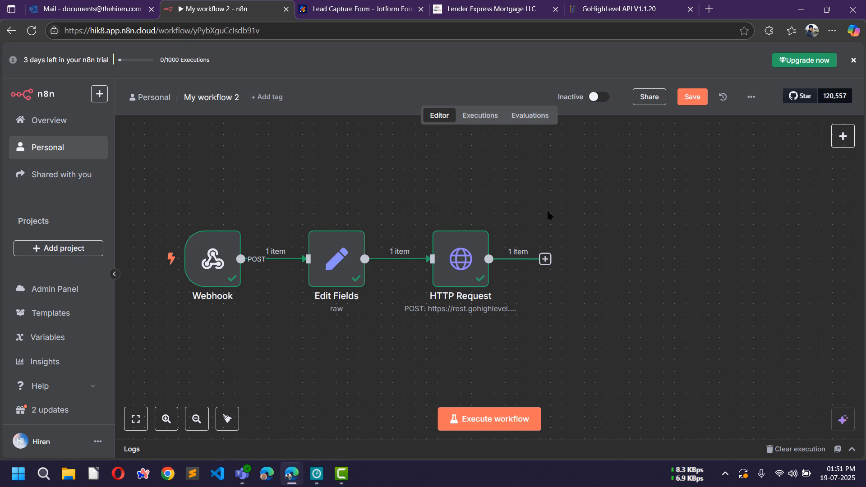
Open Opportunities in GoHighLevel and examine the available pipelines and the stages of the my leads pipeline.
click(499, 9)
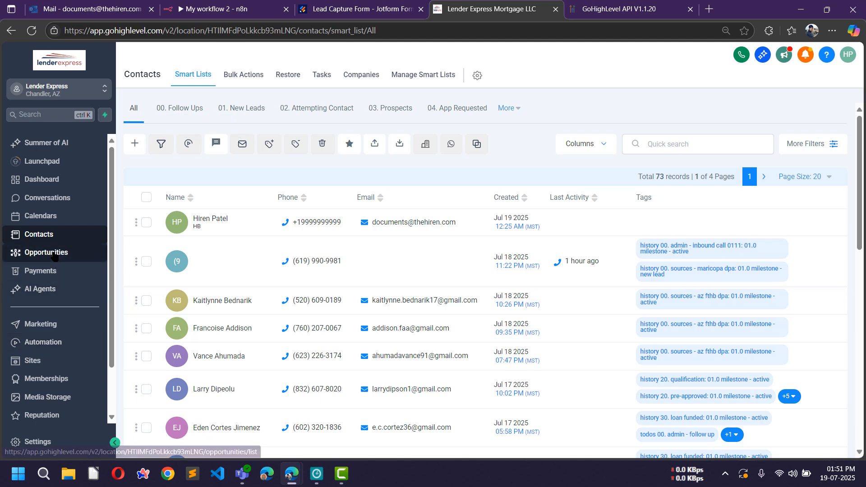
click(32, 252)
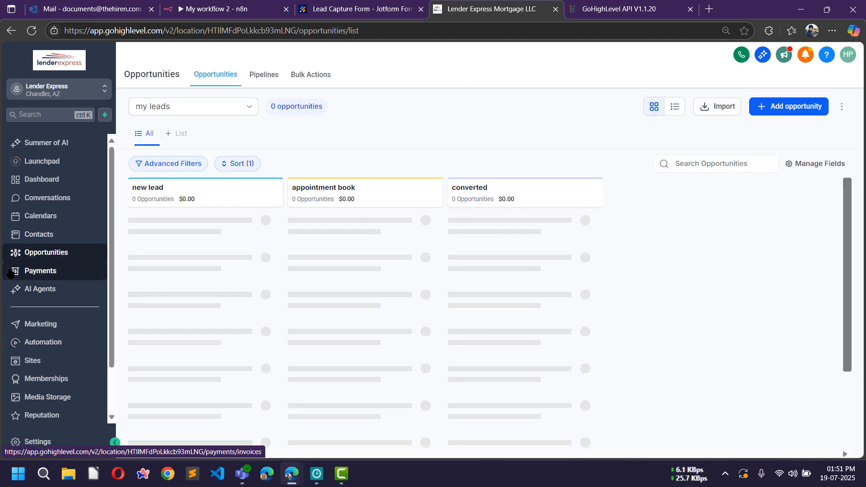
click(243, 110)
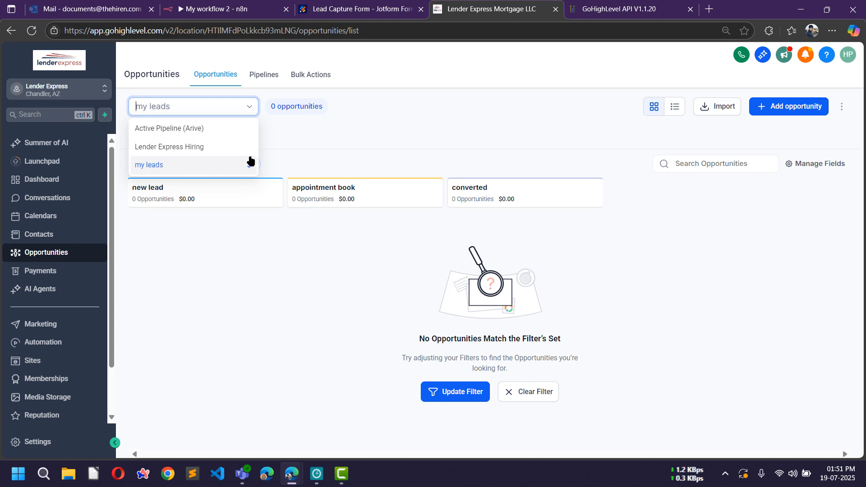
click(327, 133)
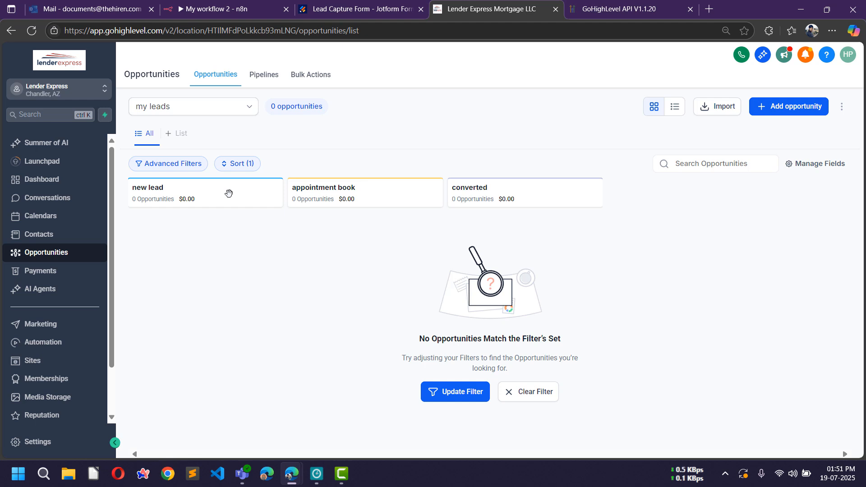
click(245, 114)
click(292, 156)
Open the GET /v1/pipelines/ reference in the GoHighLevel API documentation and copy its endpoint URL.
click(620, 6)
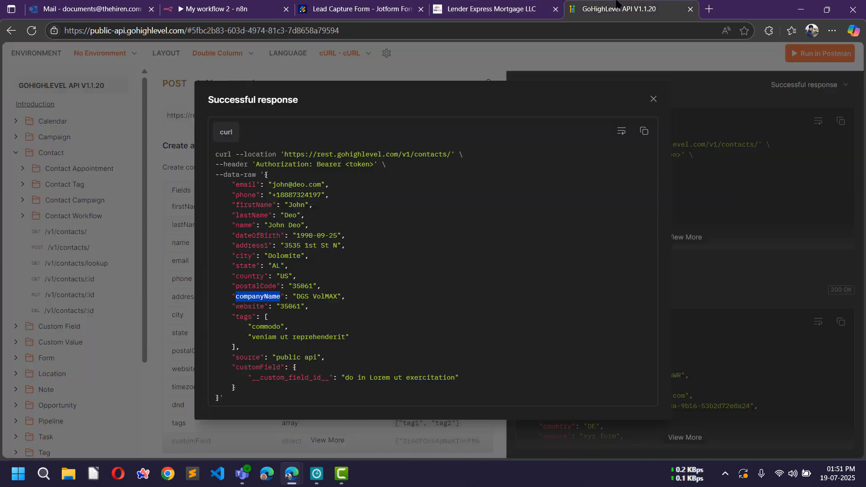
click(404, 64)
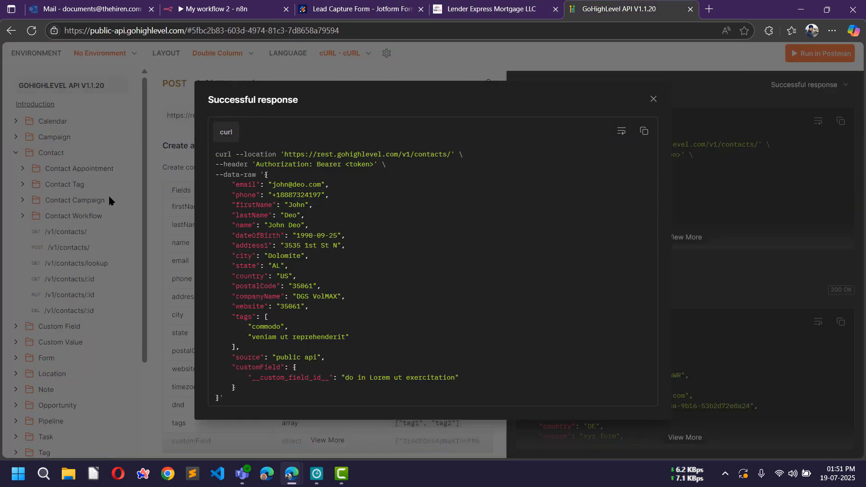
click(653, 99)
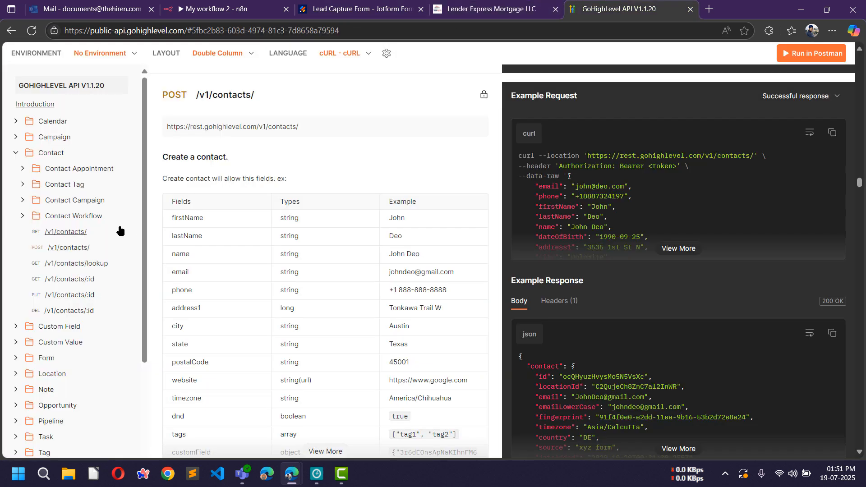
scroll(118, 228, down, 3)
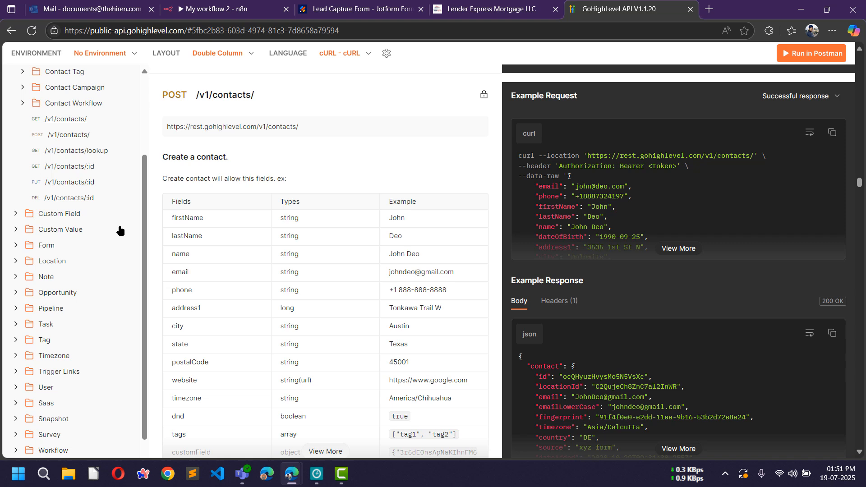
click(21, 294)
click(43, 294)
scroll(27, 279, down, 1)
click(17, 269)
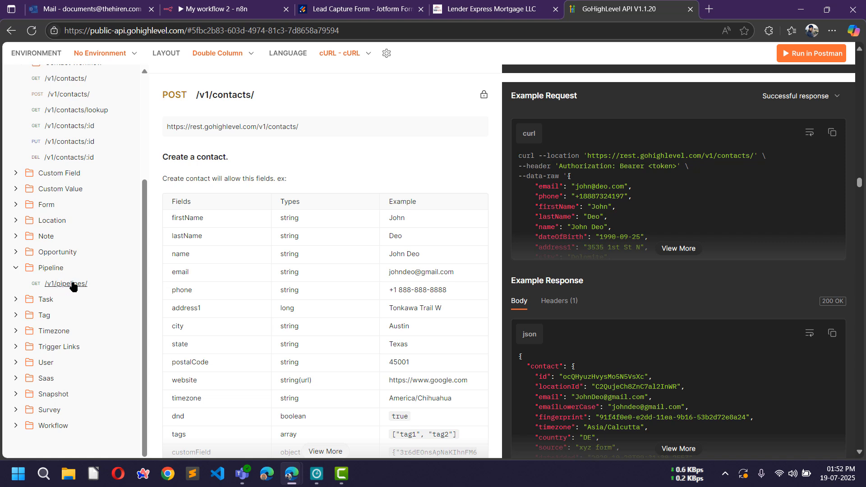
click(72, 284)
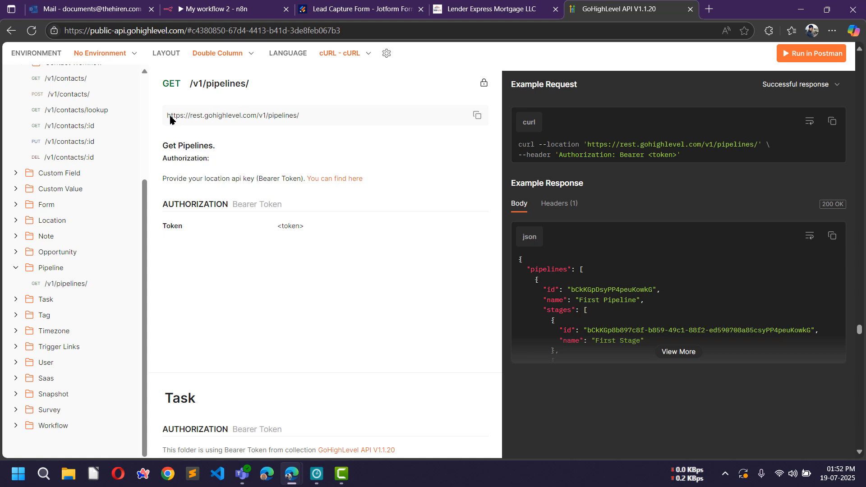
drag(168, 116, 329, 120)
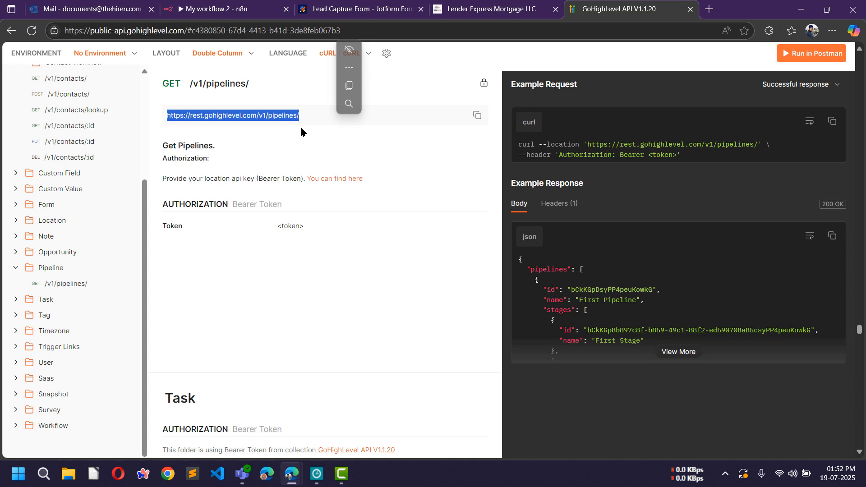
key(ctrl+c)
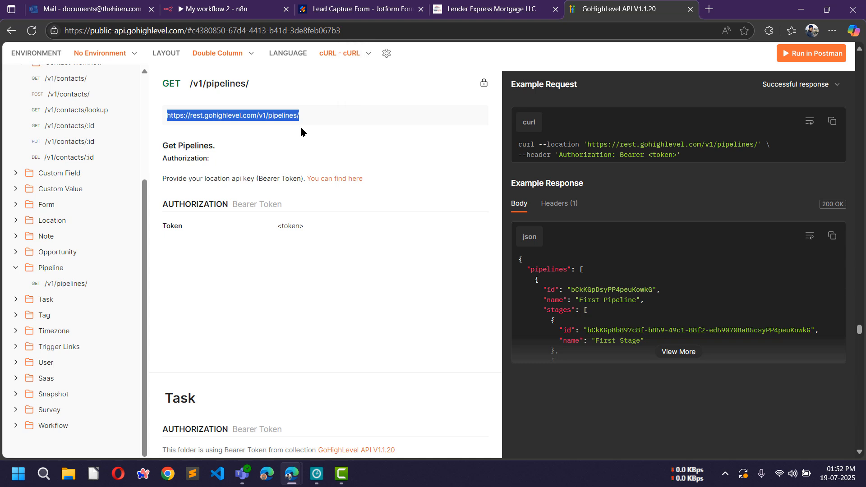
Duplicate the HTTP Request node in the n8n workflow, place the copy after the original, and connect the two nodes.
click(251, 5)
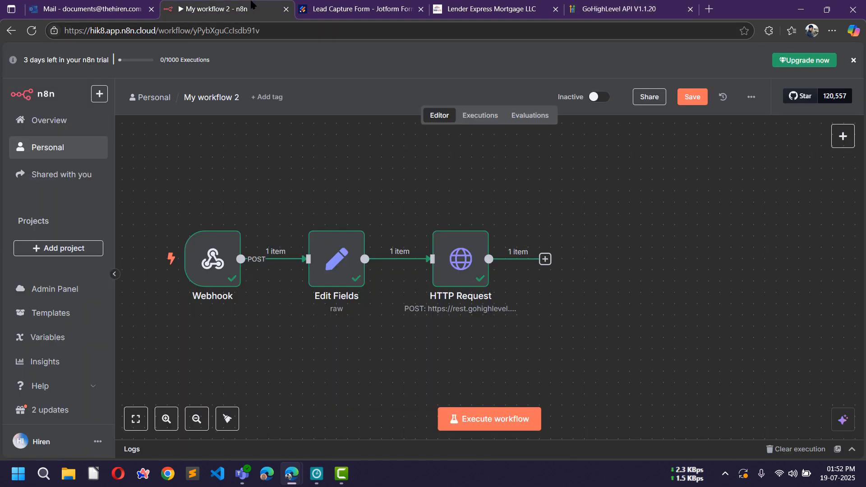
right_click(465, 259)
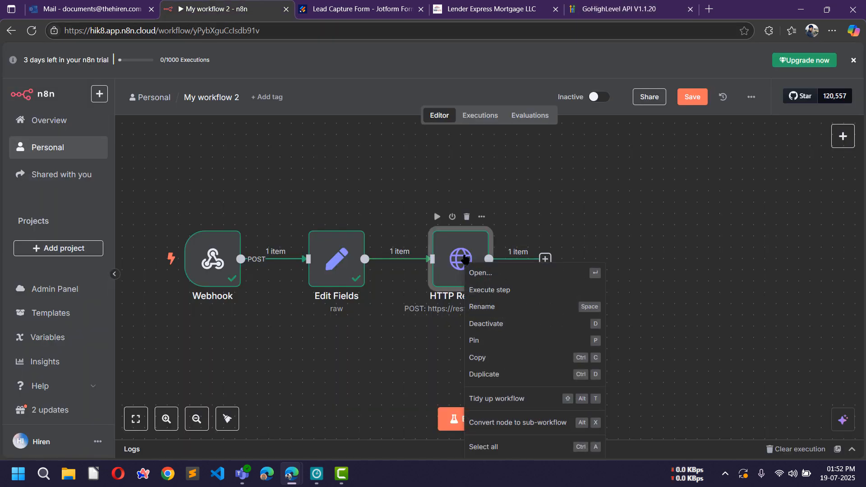
key(Escape)
right_click(458, 254)
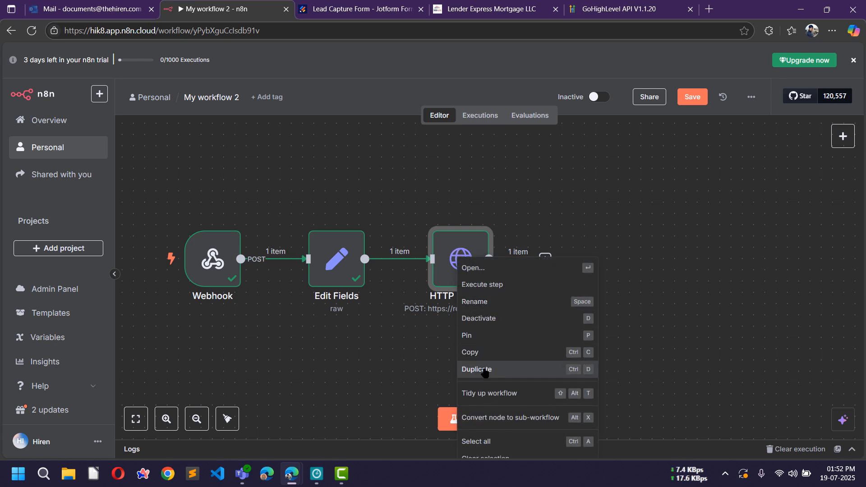
click(484, 369)
drag(583, 222, 627, 256)
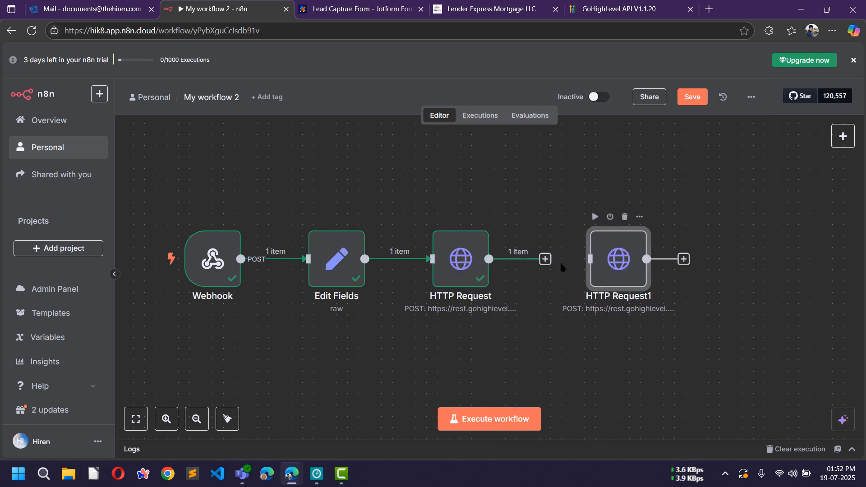
drag(489, 259, 581, 266)
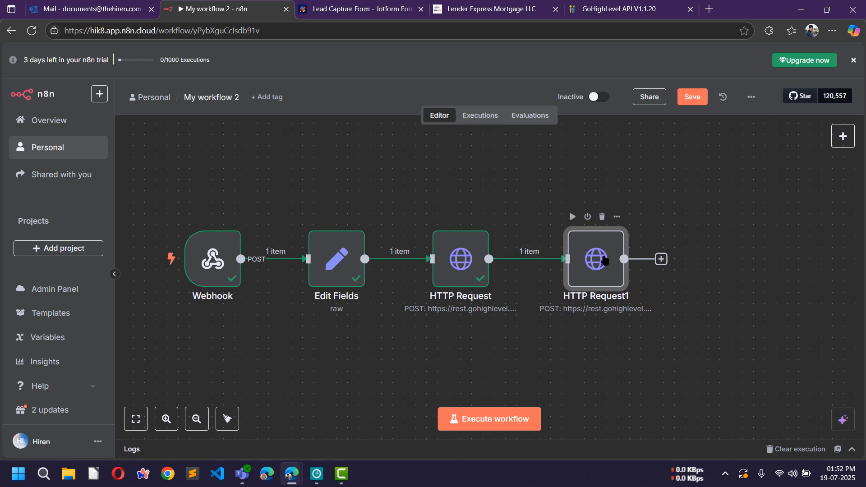
Open the duplicated HTTP Request node and set its method to GET.
double_click(603, 258)
click(402, 154)
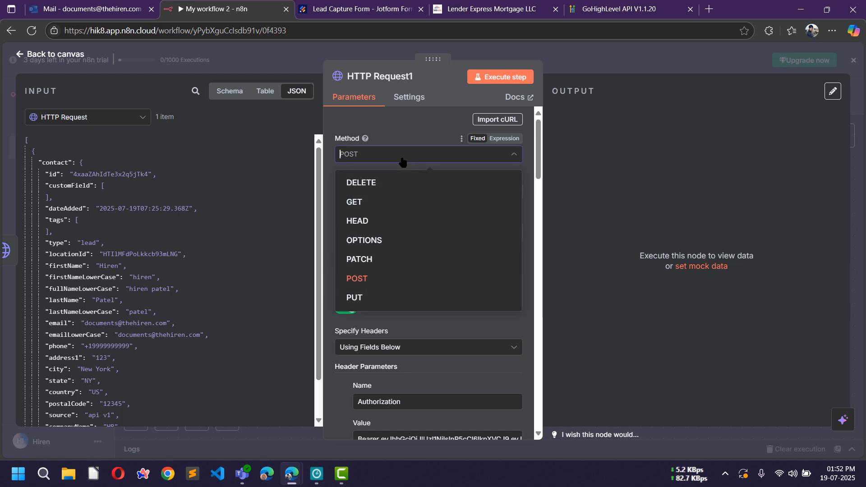
click(439, 202)
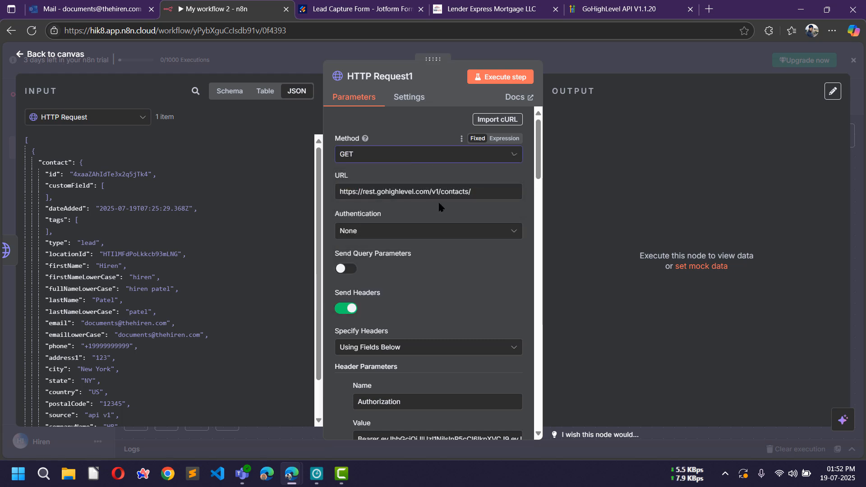
triple_click(475, 194)
key(ctrl+v)
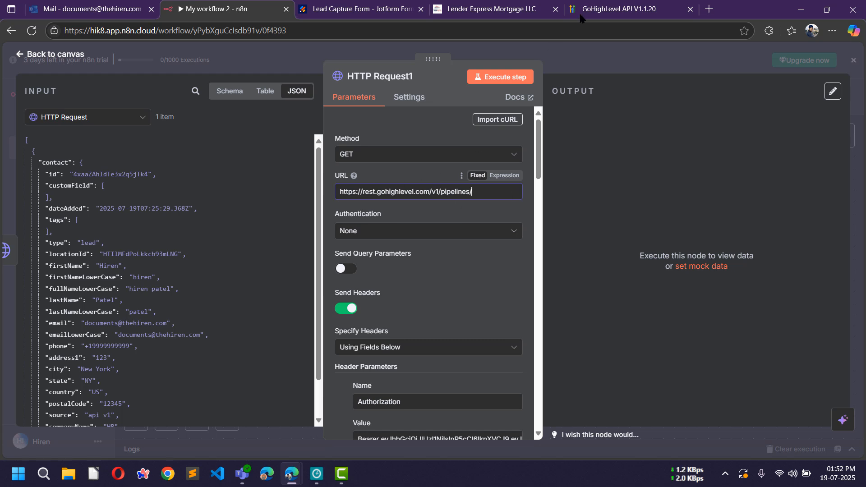
click(619, 9)
click(246, 5)
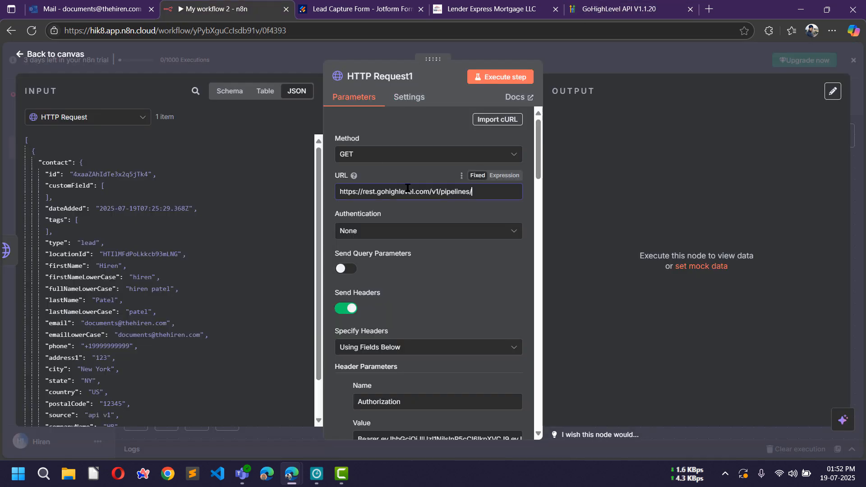
Turn off Send Body for the pipelines request and execute the step.
scroll(393, 261, down, 4)
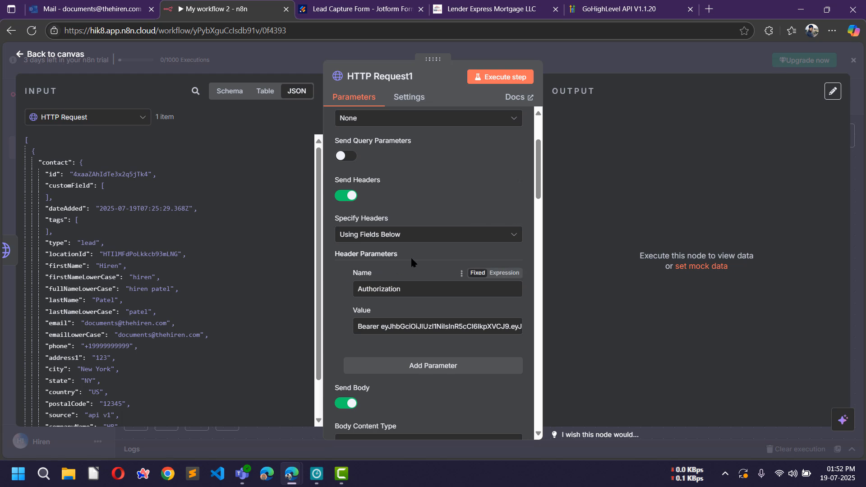
scroll(412, 262, down, 1)
click(350, 291)
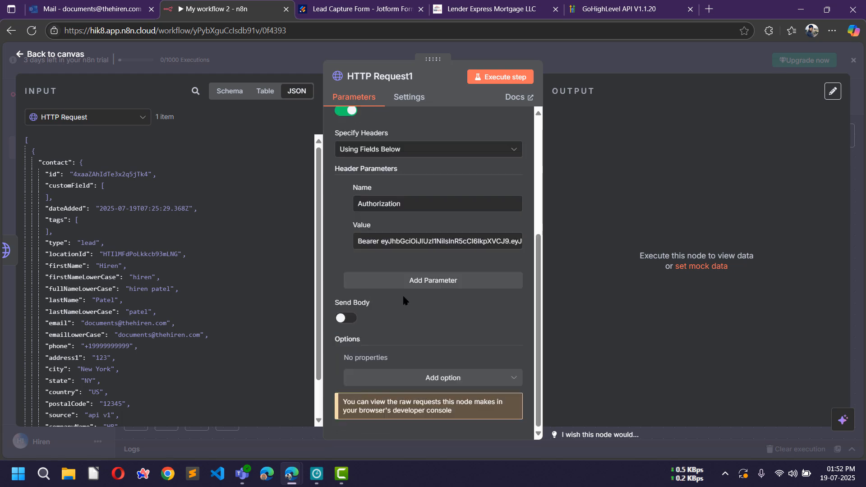
scroll(400, 316, up, 5)
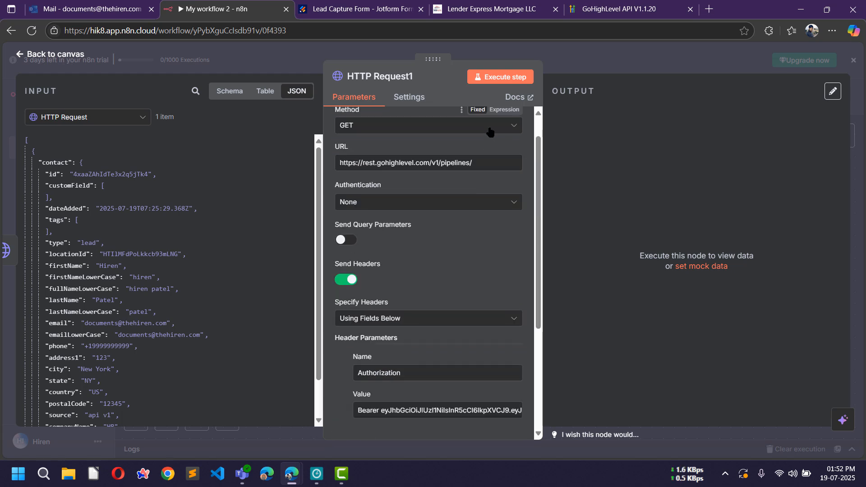
click(497, 77)
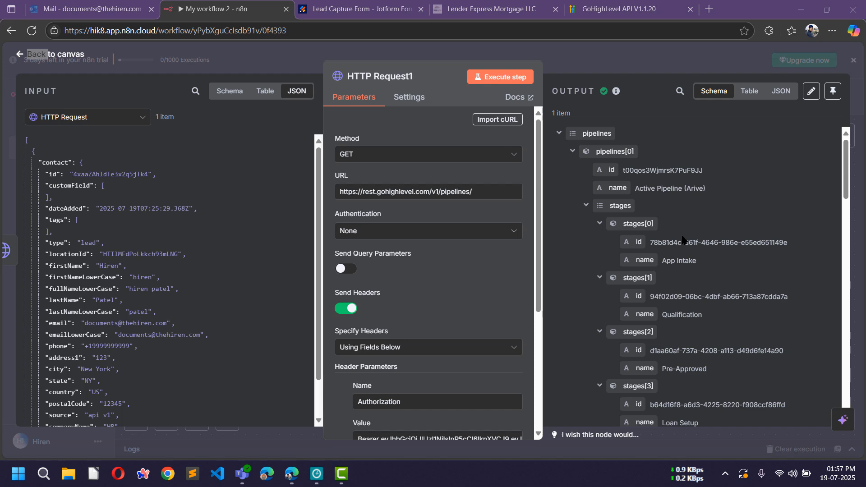
Examine the returned pipeline data for the my leads pipeline's ID and its stage IDs and names, and return to the canvas.
scroll(683, 239, down, 15)
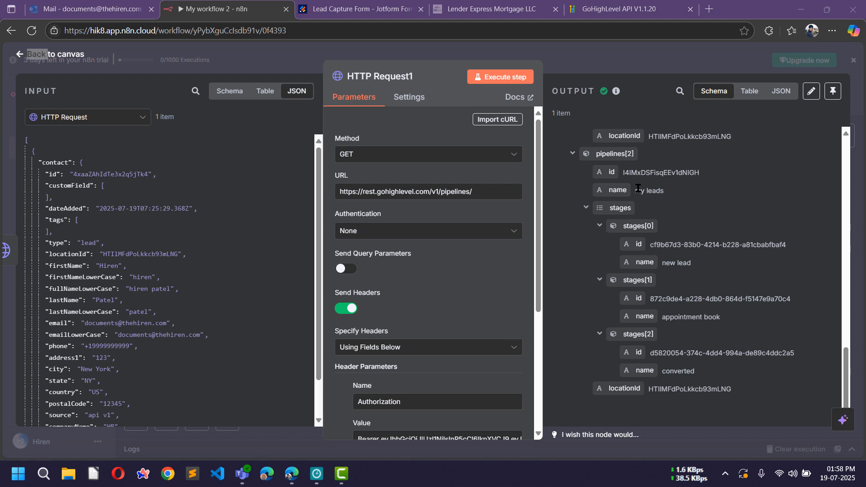
drag(636, 190, 664, 190)
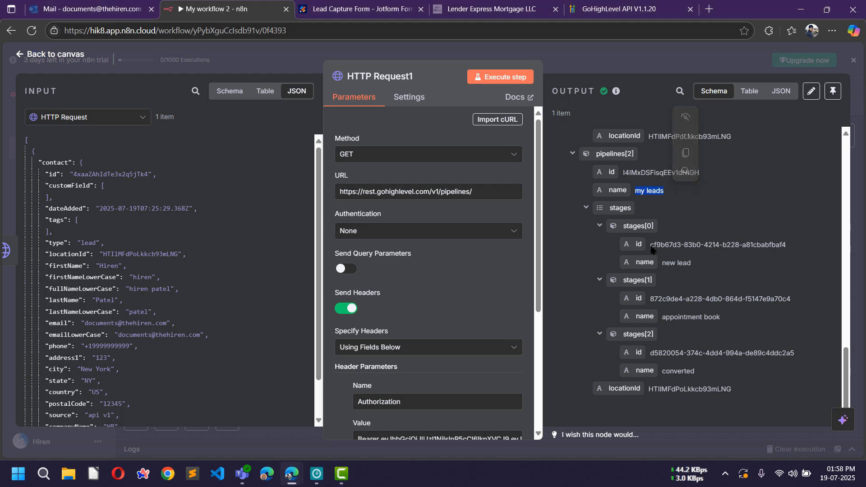
drag(650, 245, 700, 245)
click(713, 257)
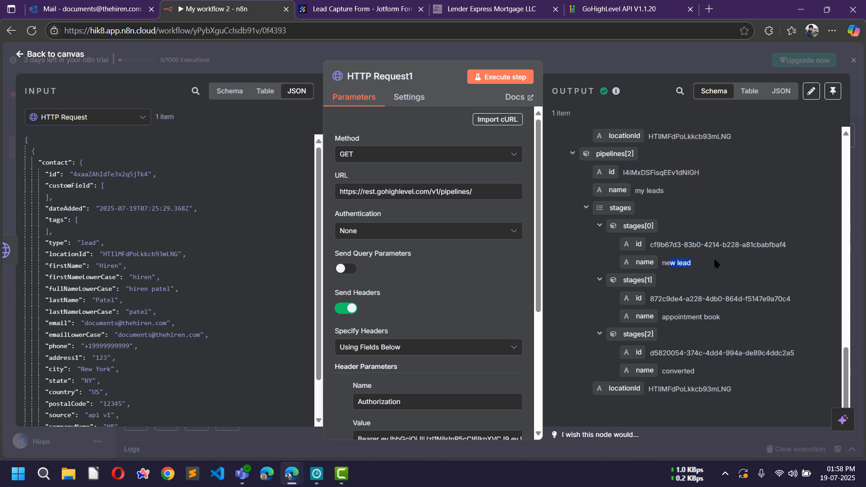
drag(662, 298, 720, 317)
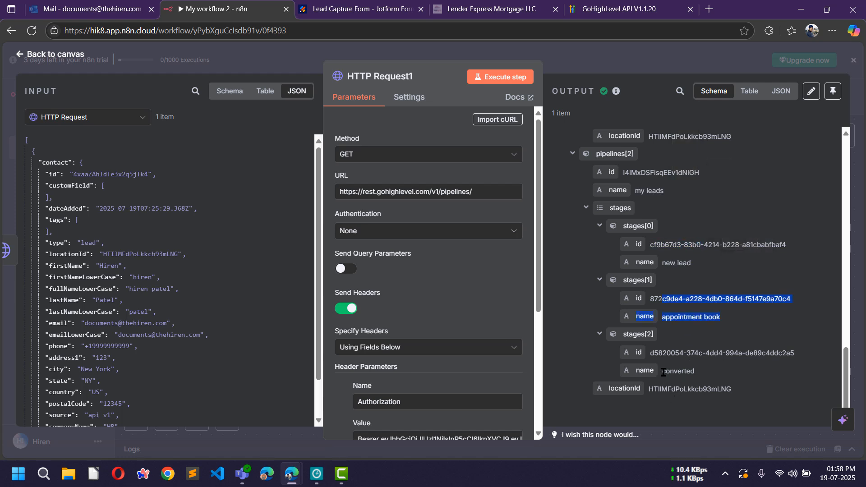
drag(662, 371, 693, 371)
click(680, 240)
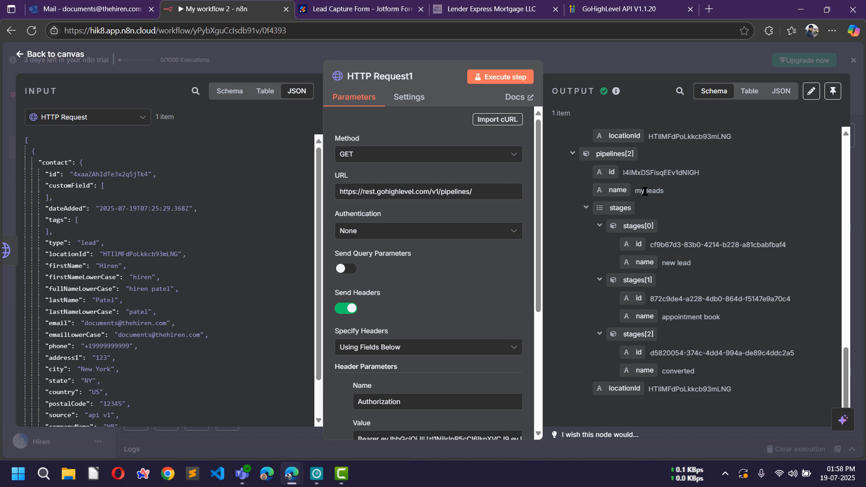
drag(623, 173, 687, 173)
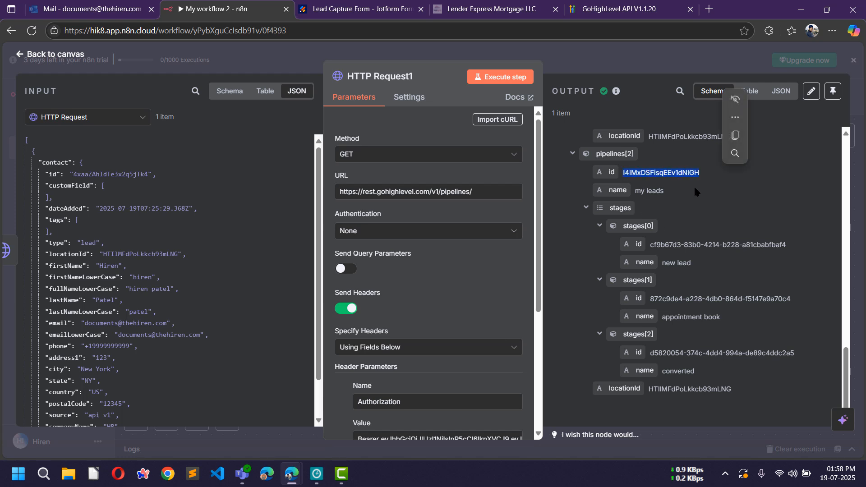
drag(650, 245, 807, 236)
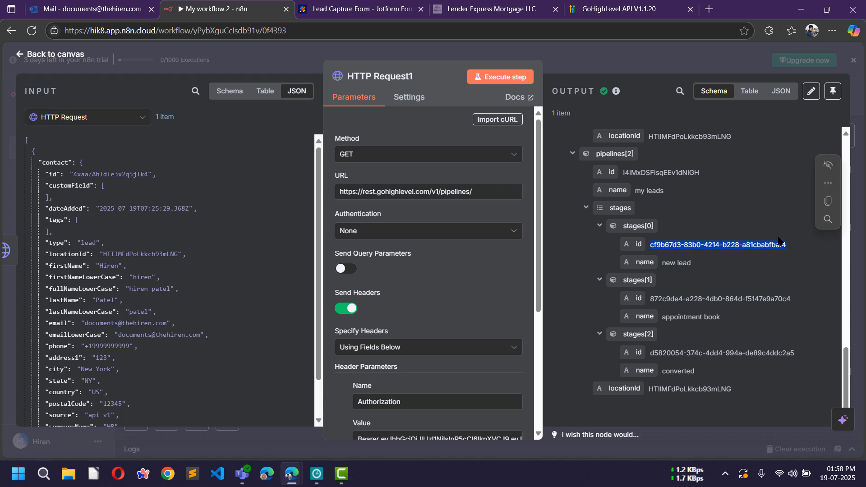
drag(625, 173, 685, 172)
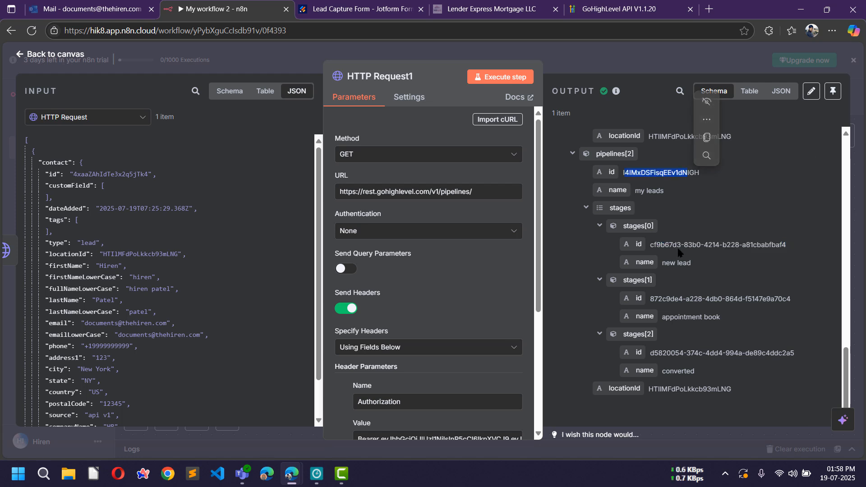
drag(672, 245, 719, 242)
click(719, 48)
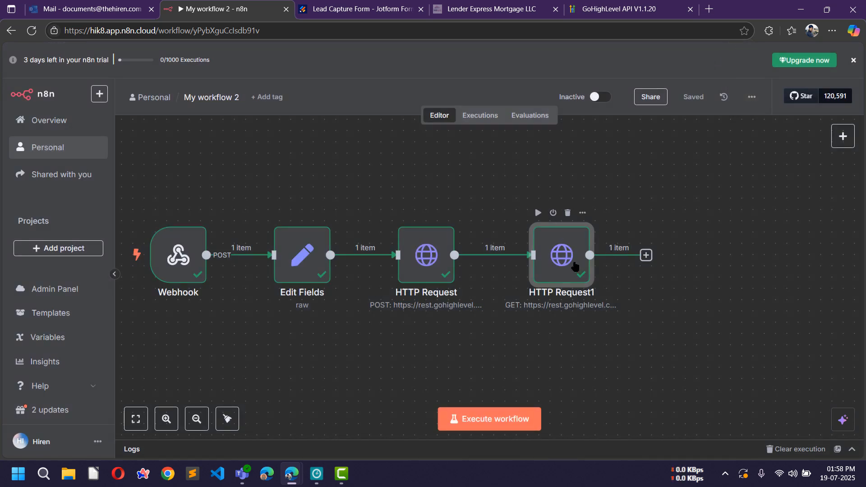
Duplicate the HTTP Request1 node, connect the copy after it, and open the copy's settings.
click(582, 213)
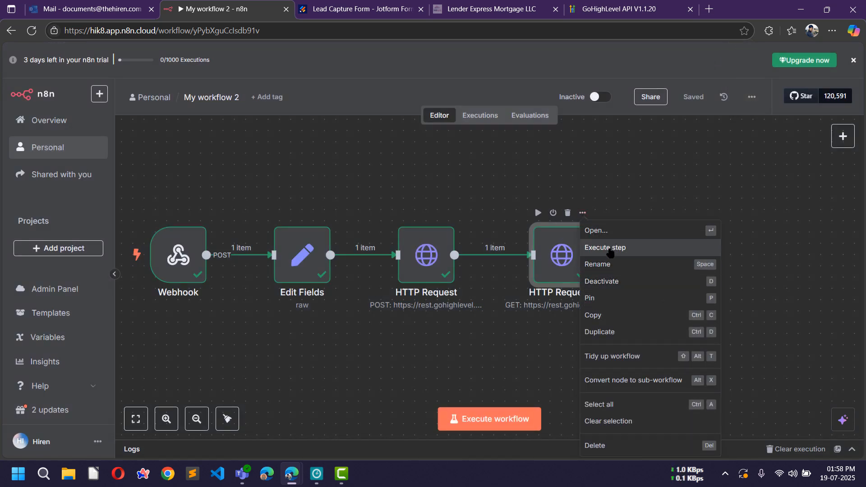
click(606, 331)
drag(619, 323, 682, 261)
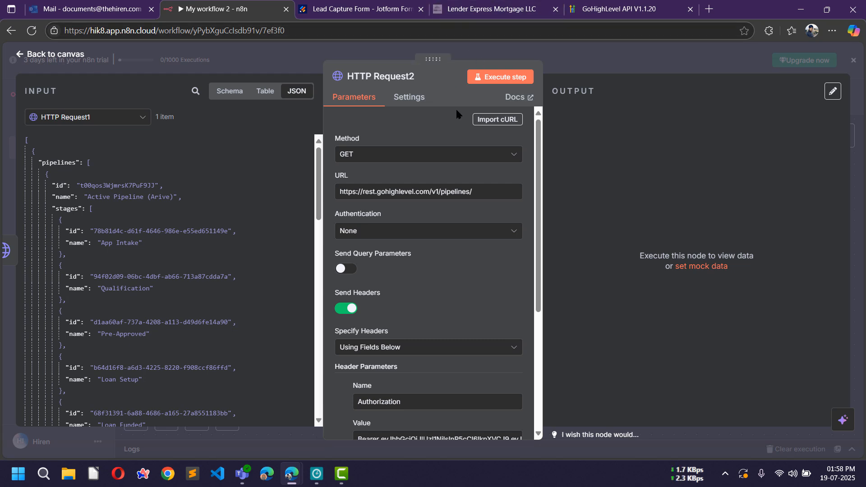
In the GoHighLevel API documentation, open the POST /v1/pipelines/:pipelineId/opportunities/ reference and copy the URL from its full example request.
click(625, 9)
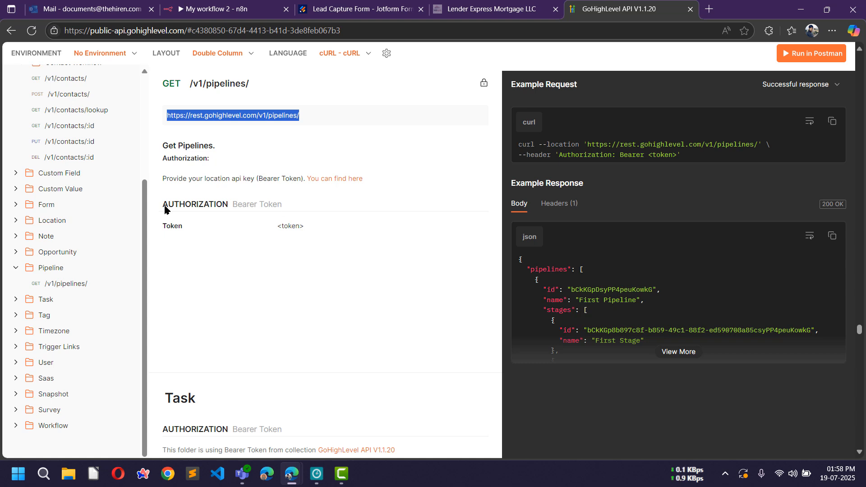
scroll(111, 206, up, 3)
scroll(139, 175, up, 1)
scroll(52, 375, down, 4)
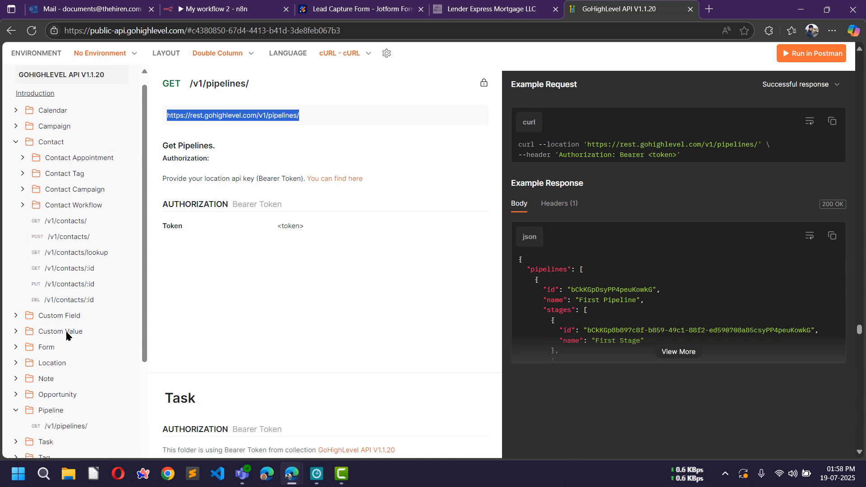
click(16, 237)
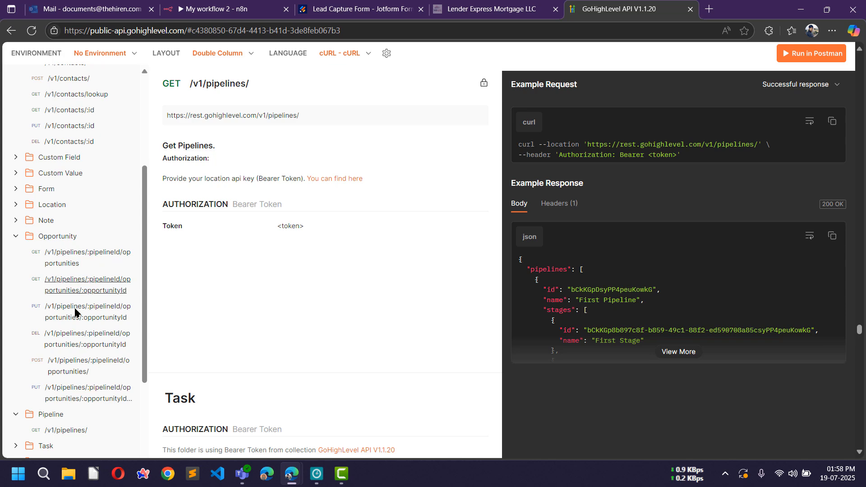
click(70, 369)
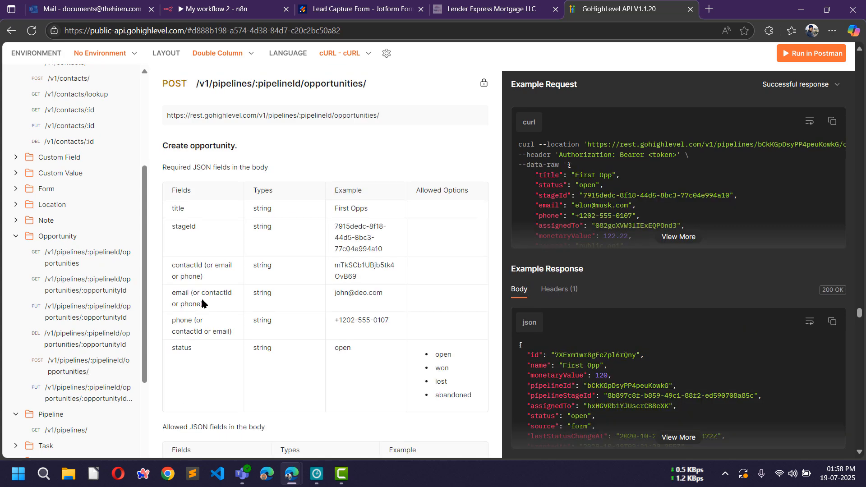
click(677, 238)
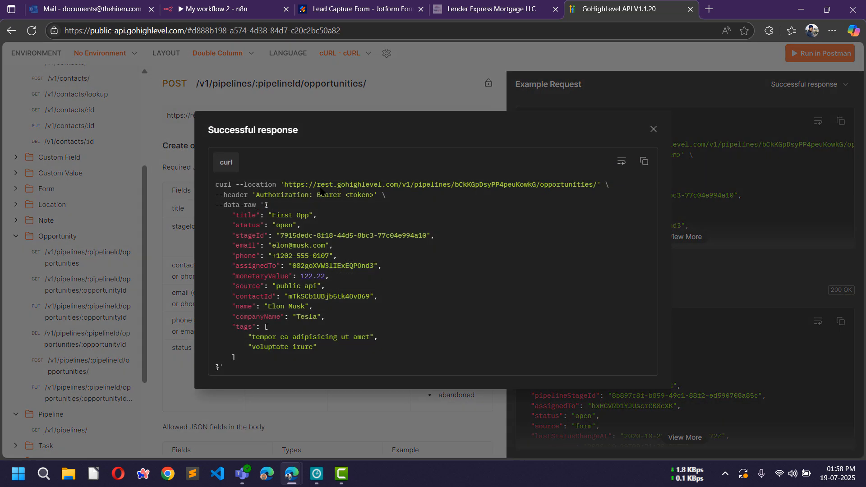
drag(282, 183, 598, 186)
click(318, 191)
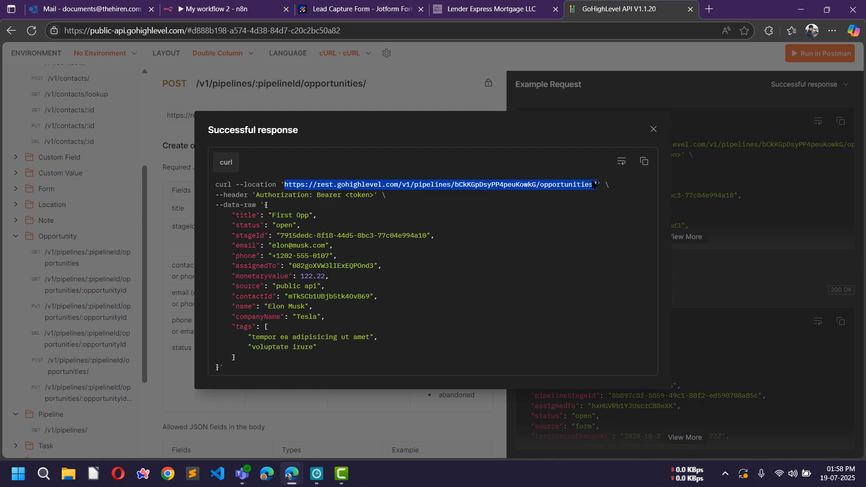
click(208, 9)
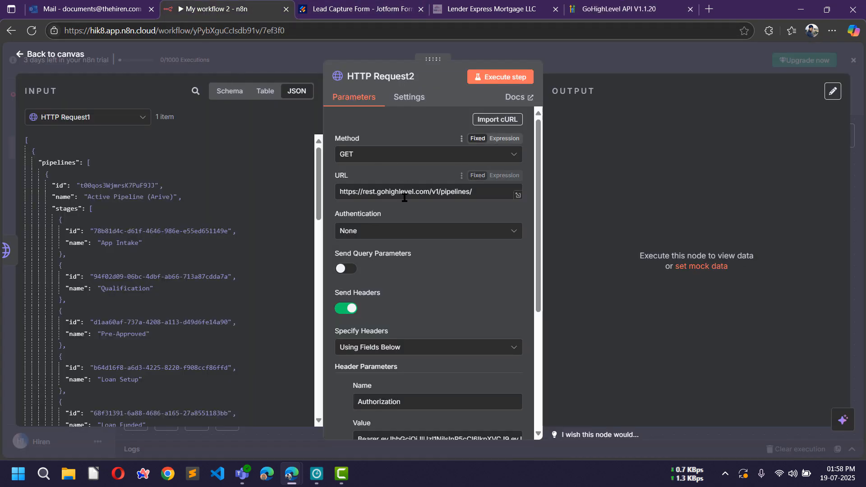
triple_click(468, 191)
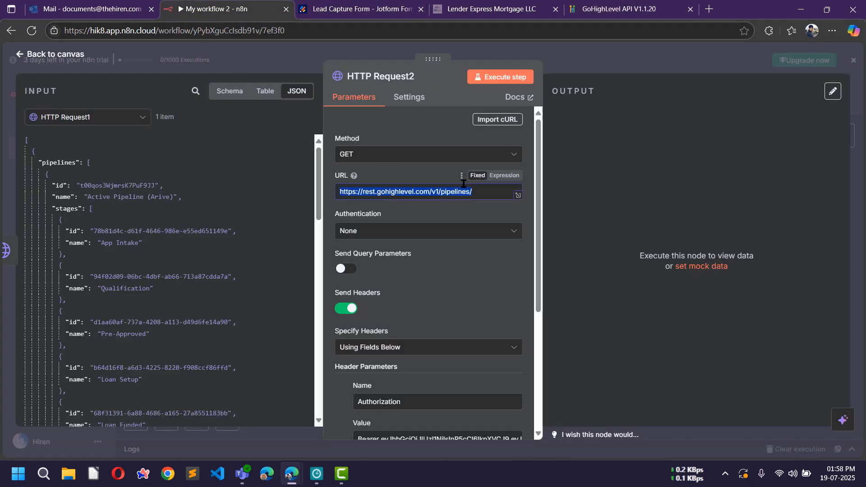
key(ctrl+v)
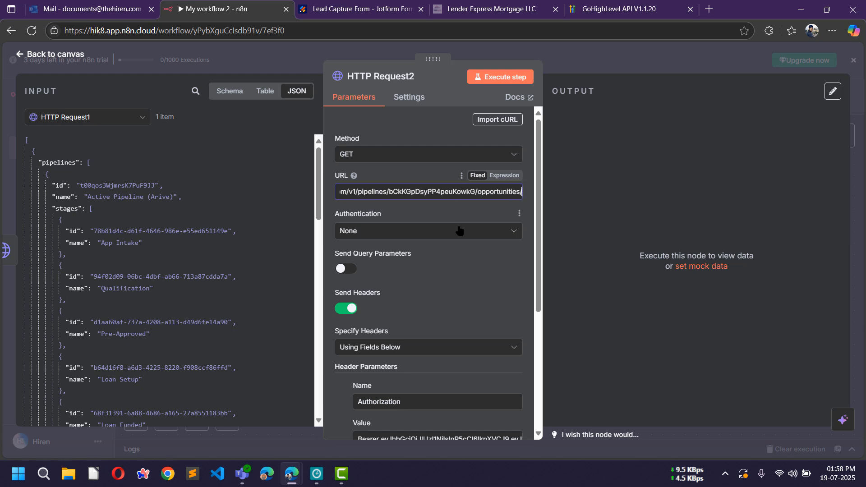
Locate the sample pipeline ID in the documentation's example URL, remove it from the HTTP Request2 URL, and switch that field to an expression.
click(603, 5)
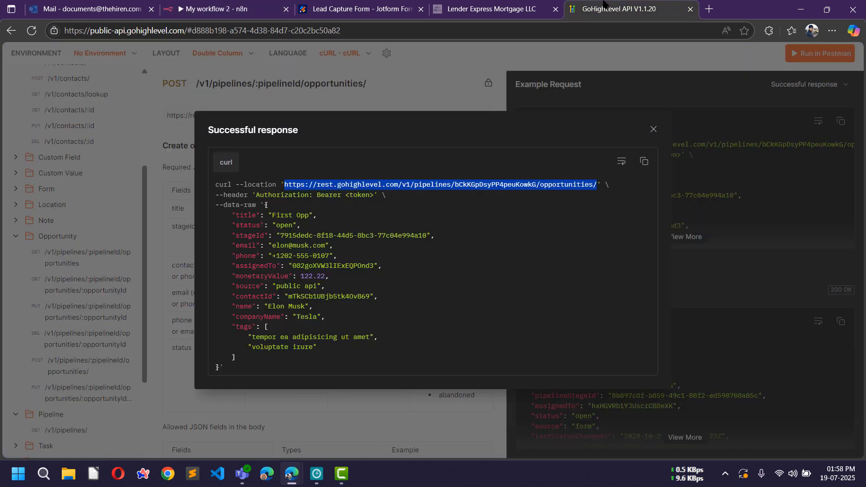
click(481, 188)
drag(455, 185, 538, 190)
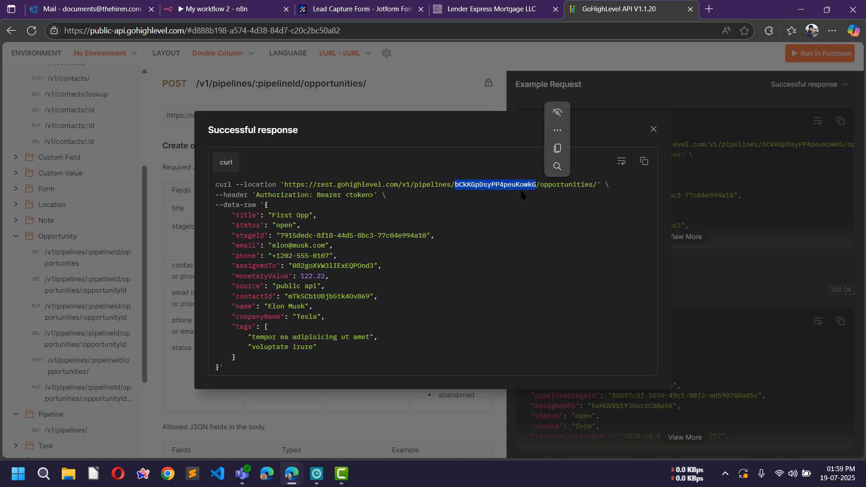
click(212, 9)
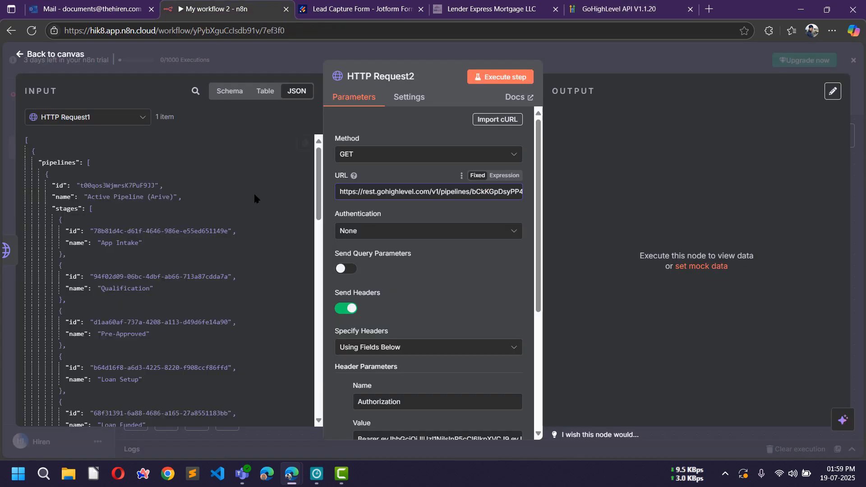
double_click(500, 191)
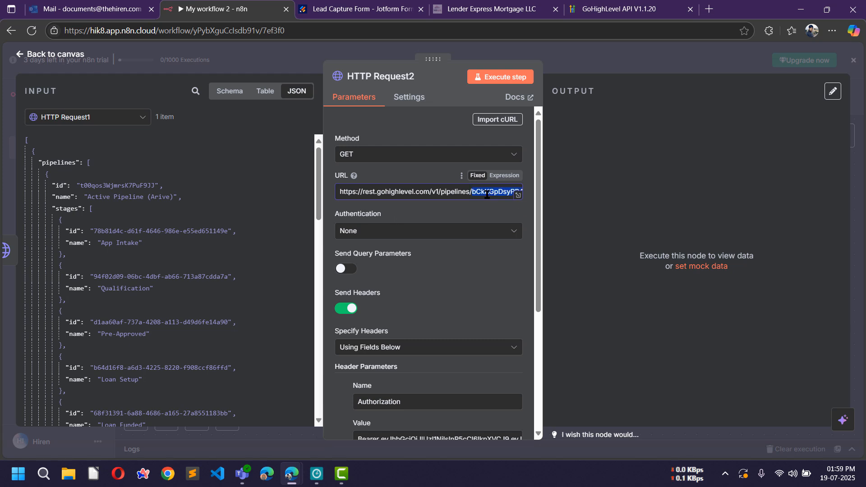
key(BackSpace)
click(504, 176)
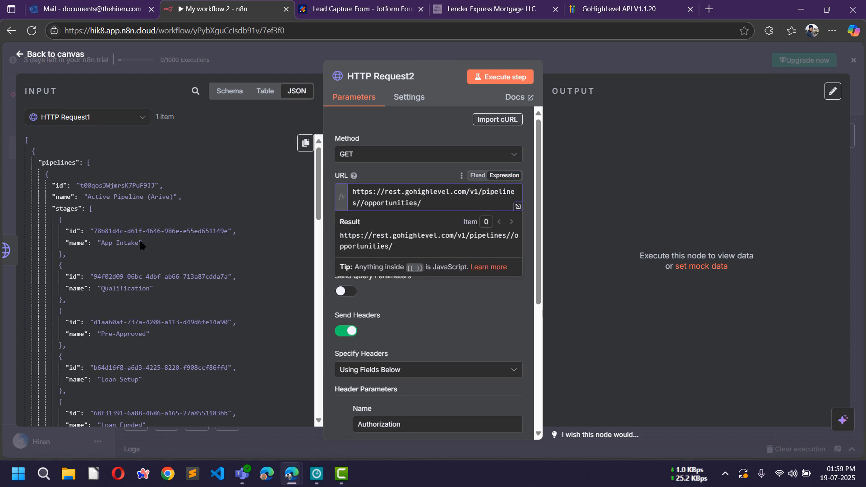
Insert the my leads pipeline ID from HTTP Request1, {{ $json.pipelines[2].id }}, into the URL between pipelines/ and /opportunities/.
click(103, 118)
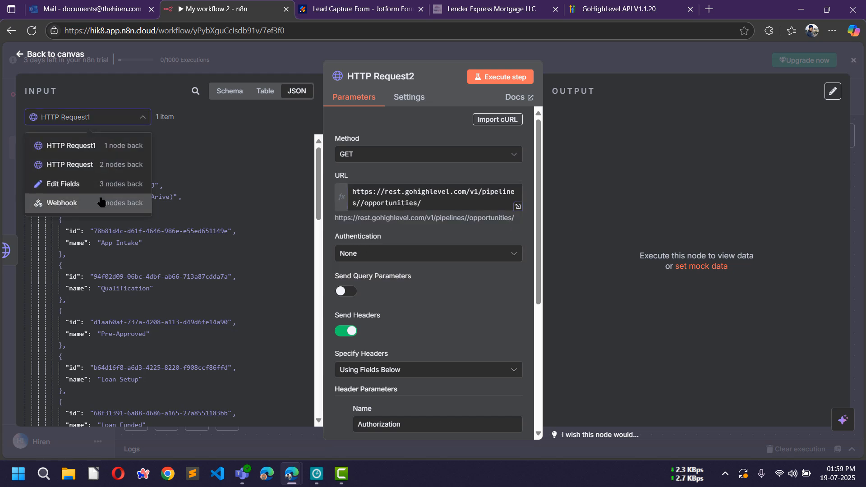
click(109, 144)
scroll(163, 282, down, 15)
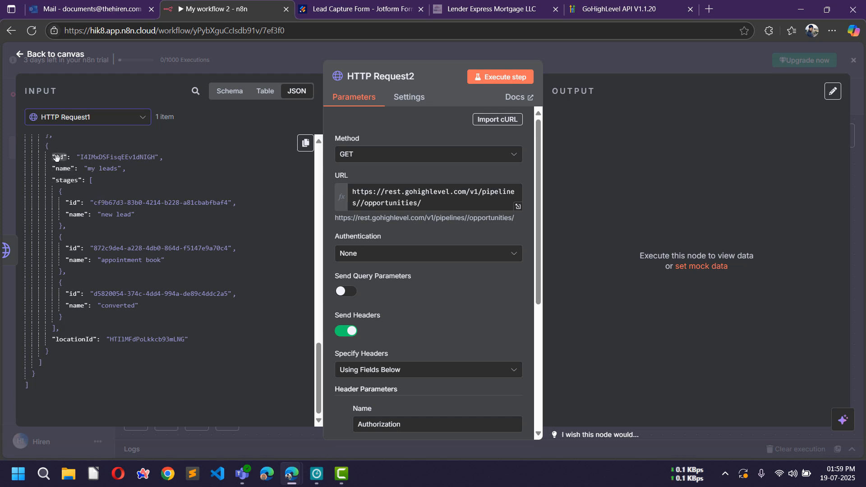
drag(56, 157, 361, 204)
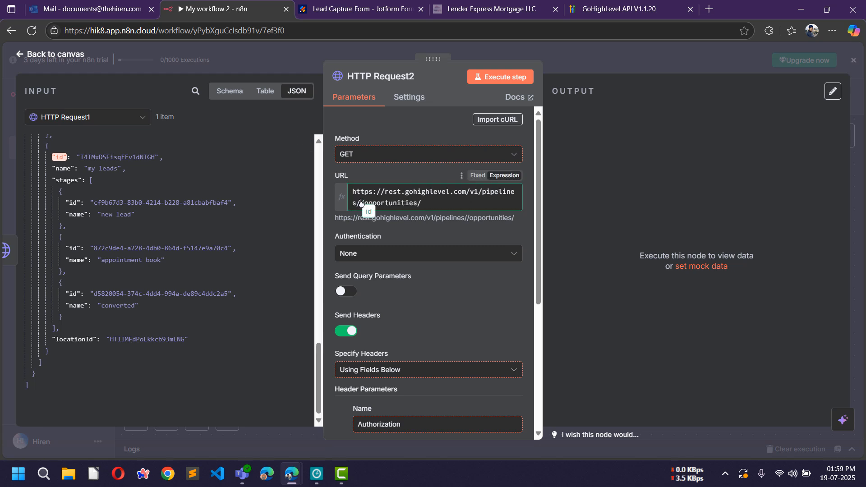
click(424, 310)
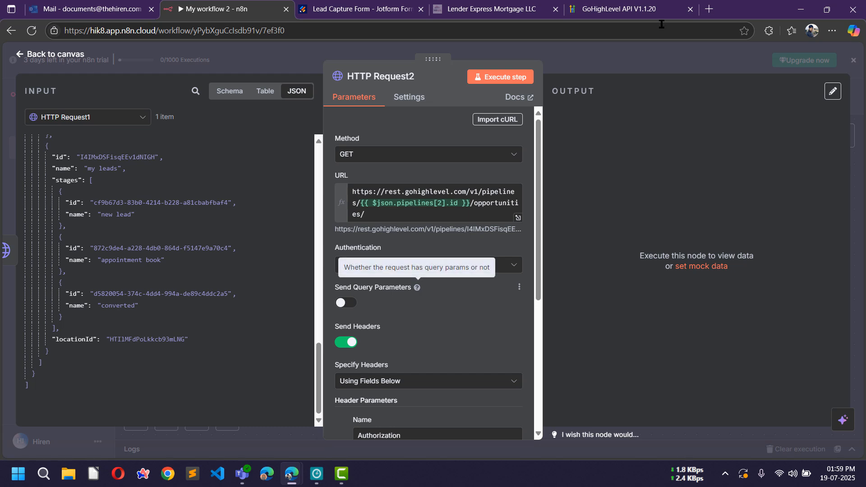
Check the example request in the GoHighLevel API documentation, and enable sending a request body in n8n's HTTP Request2 node.
click(619, 11)
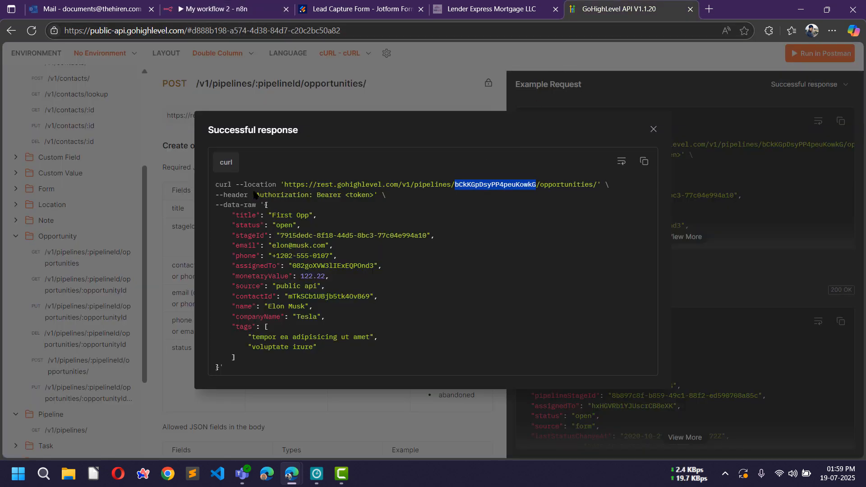
click(216, 9)
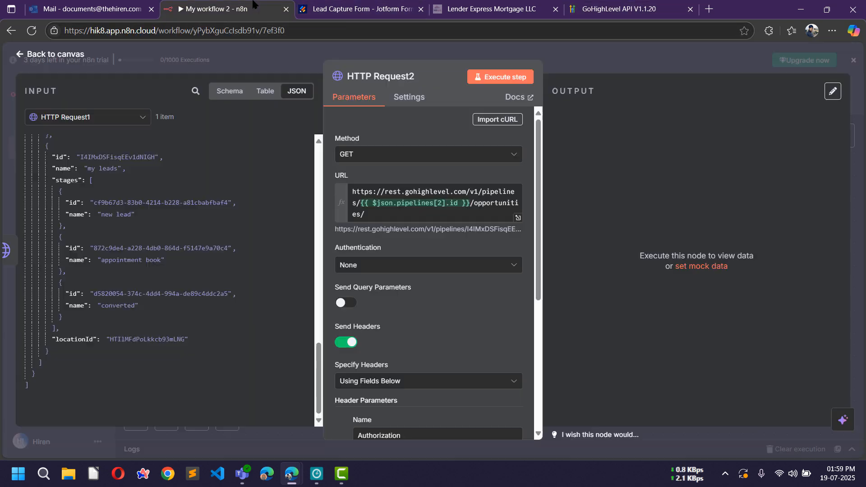
scroll(425, 336, down, 4)
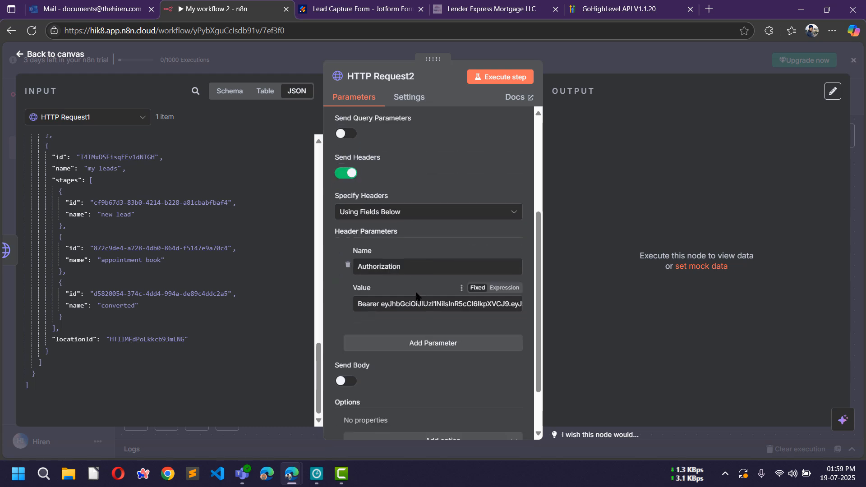
scroll(367, 317, down, 2)
click(365, 320)
scroll(421, 307, down, 5)
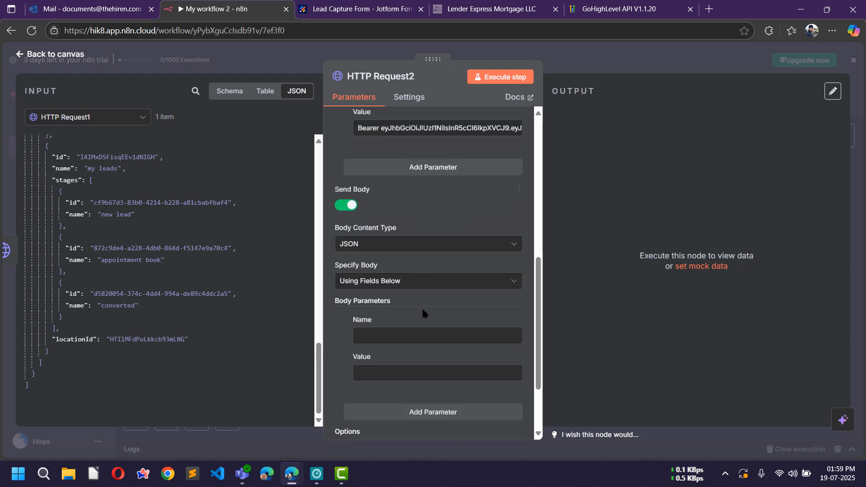
Copy the title field name from the documentation's example request and use it as the first body parameter's name in HTTP Request2.
click(621, 8)
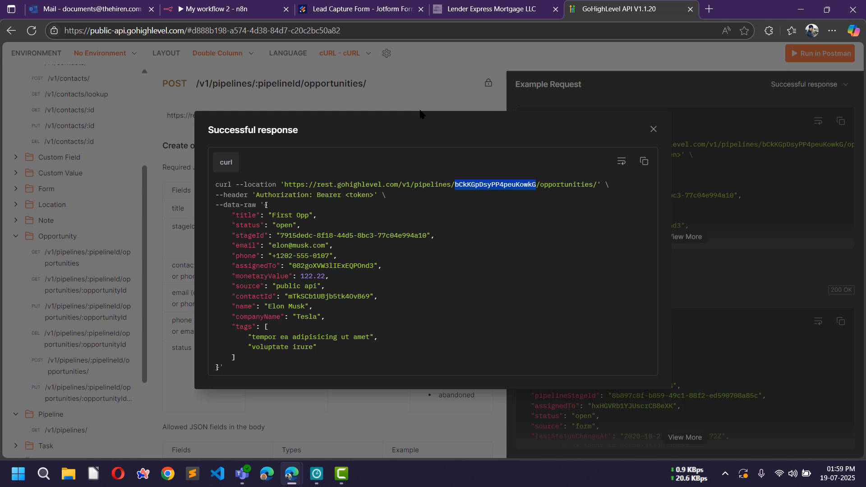
double_click(246, 215)
key(ctrl+c)
click(214, 9)
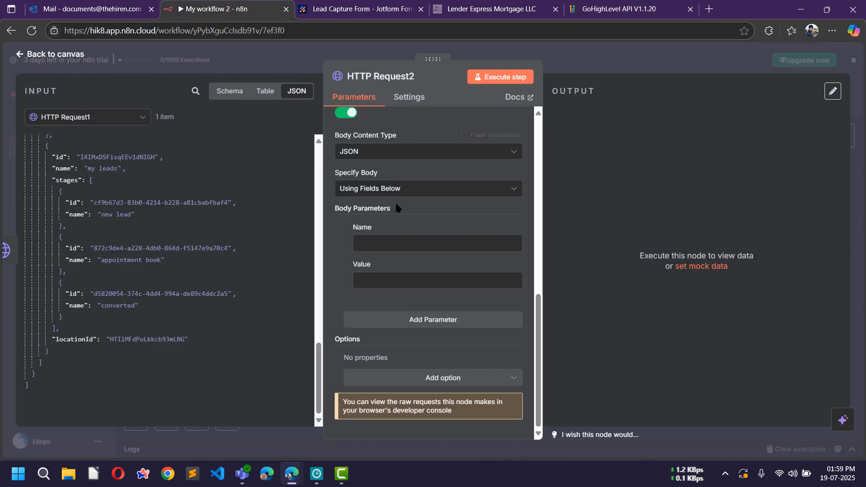
key(ctrl+v)
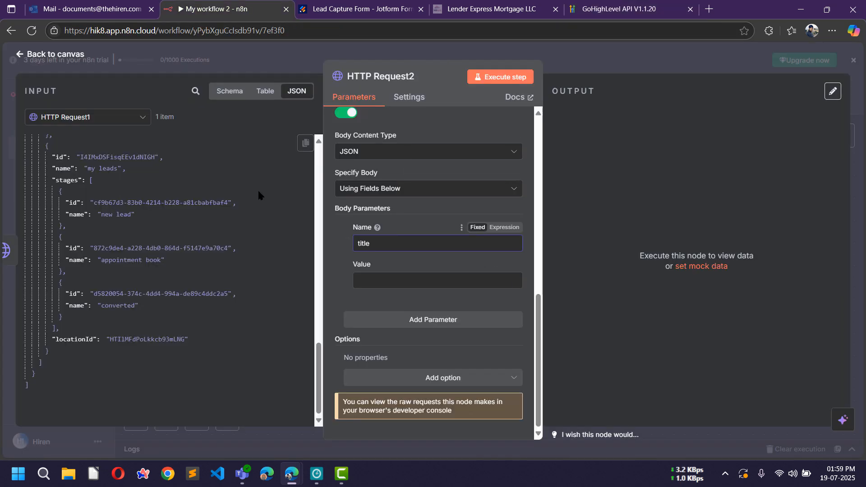
Look through the Webhook node's output for lead data to use as the title value.
click(395, 279)
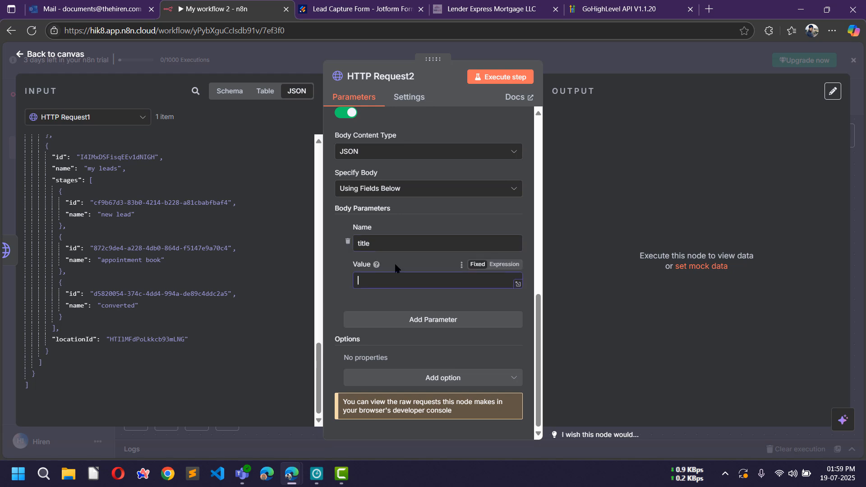
click(119, 118)
click(92, 207)
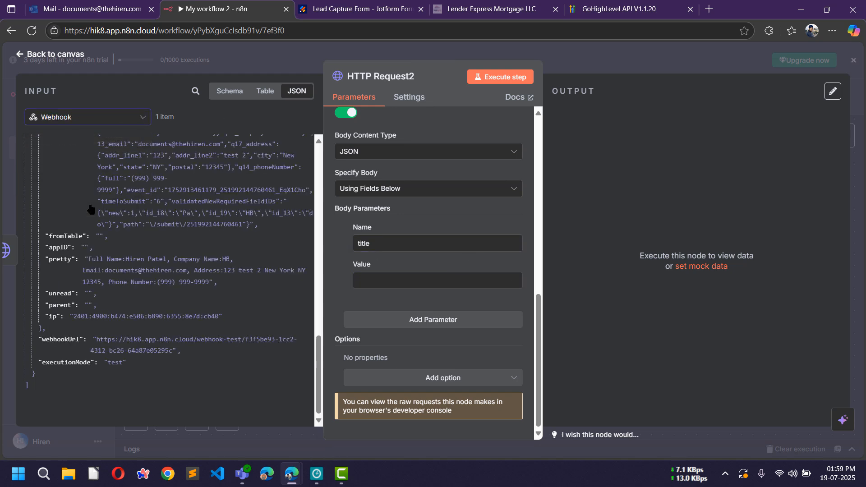
scroll(110, 268, up, 15)
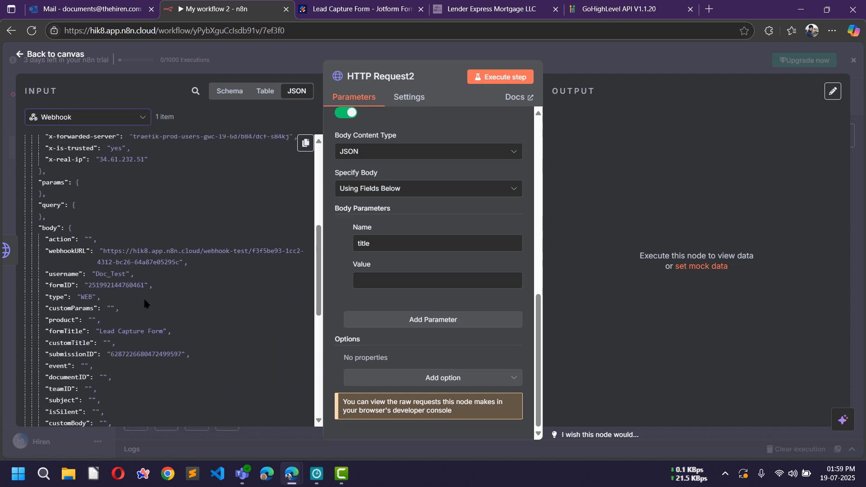
scroll(144, 296, up, 10)
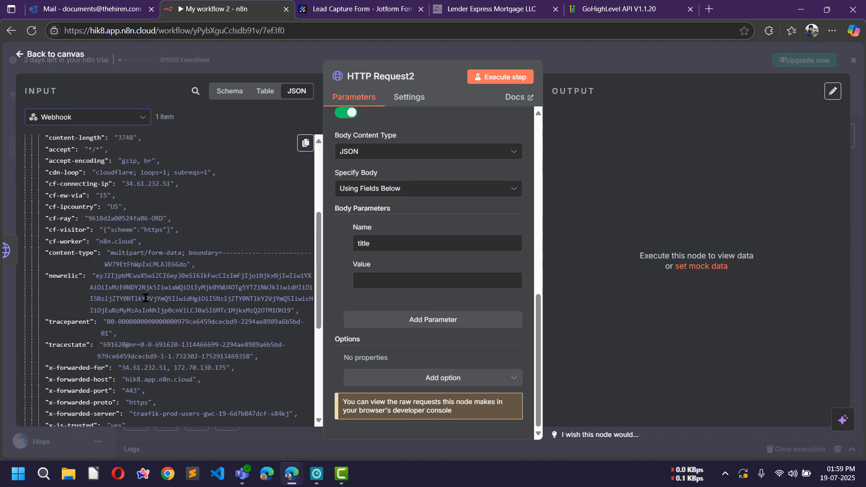
scroll(145, 297, down, 8)
Set the title value to {{ $('Edit Fields').item.json.q18_fullName.first }}'s Opportunity, using the first-name field from the Edit Fields output.
click(93, 117)
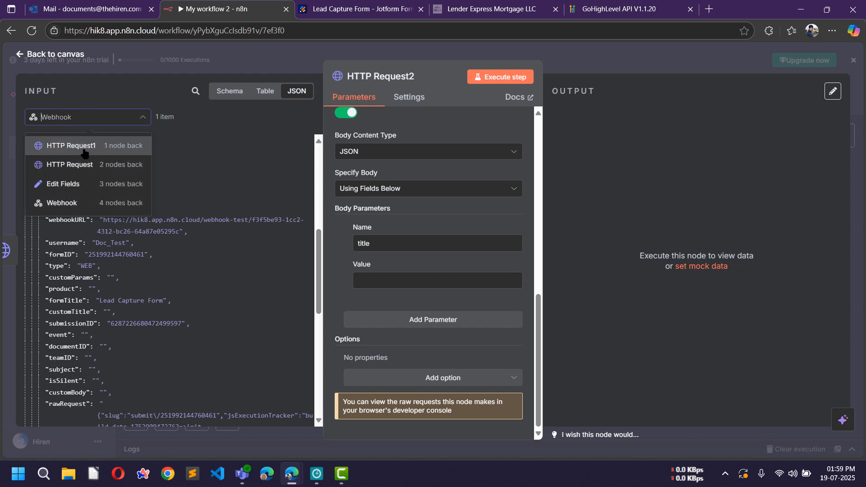
click(81, 185)
scroll(130, 227, up, 5)
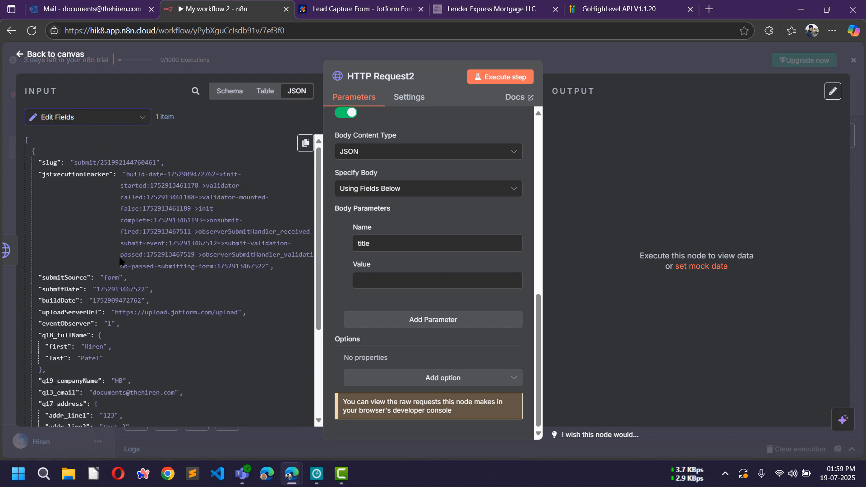
scroll(119, 260, down, 3)
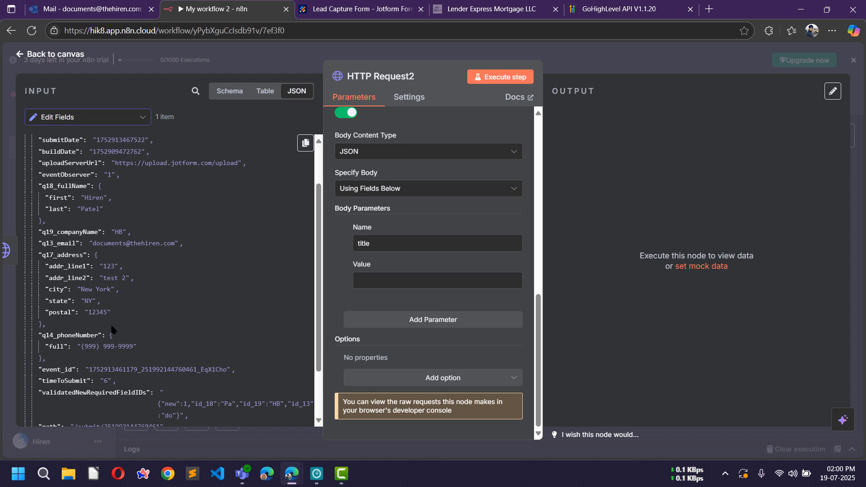
drag(57, 197, 419, 288)
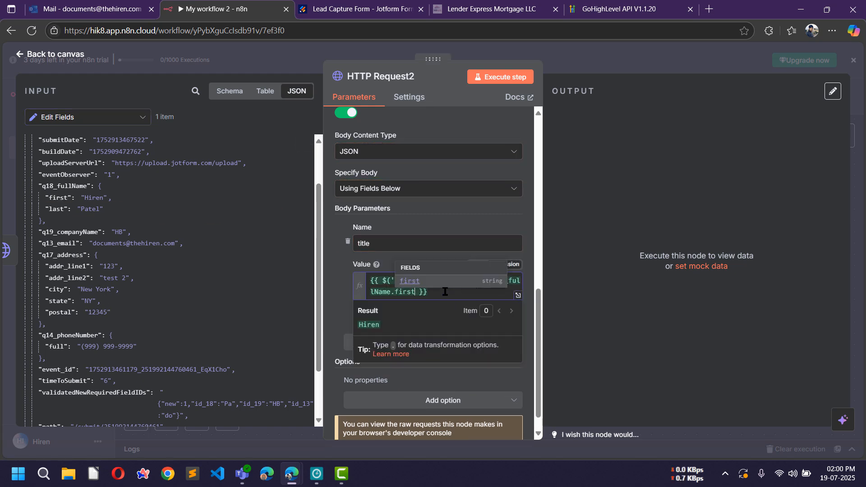
click(444, 291)
text('s)
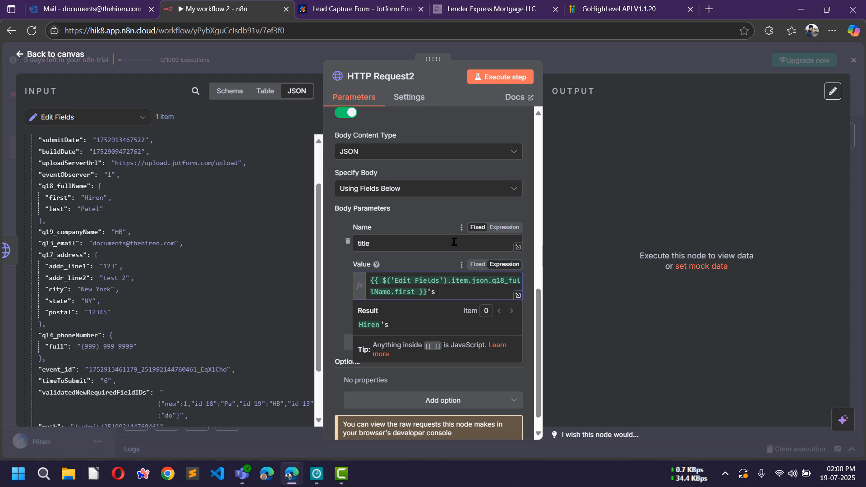
text( Opportunity)
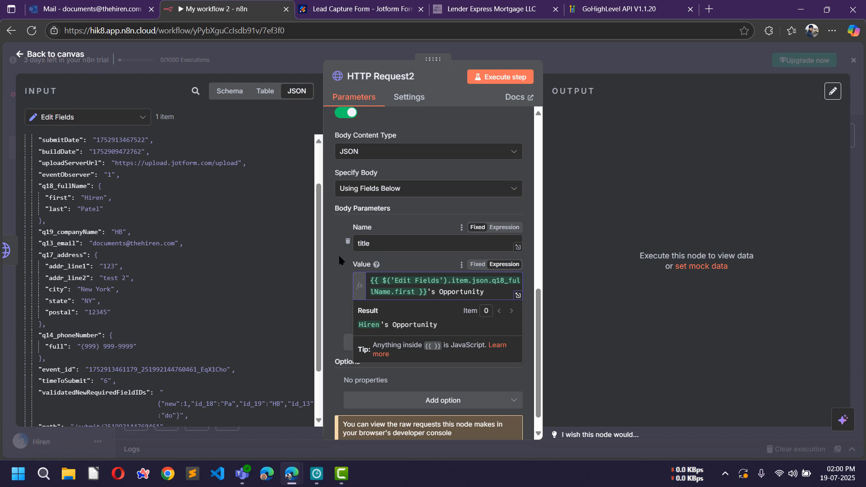
click(329, 266)
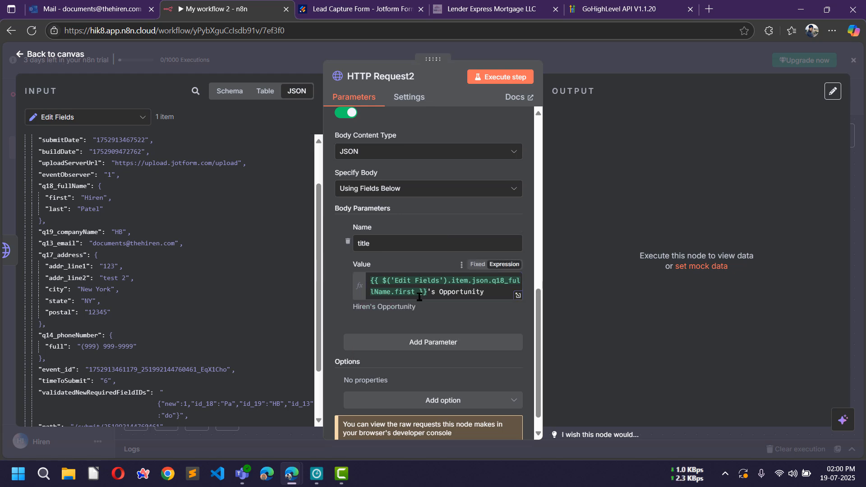
Copy the status field name from the API documentation and add a body parameter status with the value open in n8n.
click(688, 4)
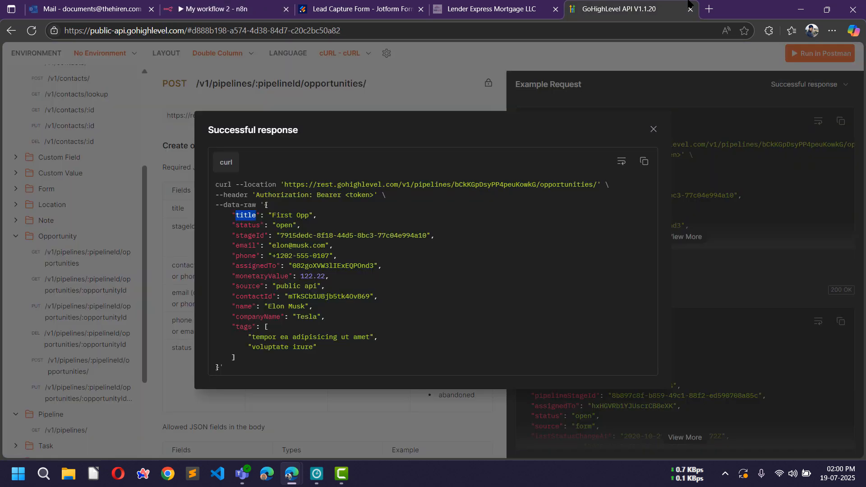
double_click(249, 225)
key(ctrl+c)
click(216, 8)
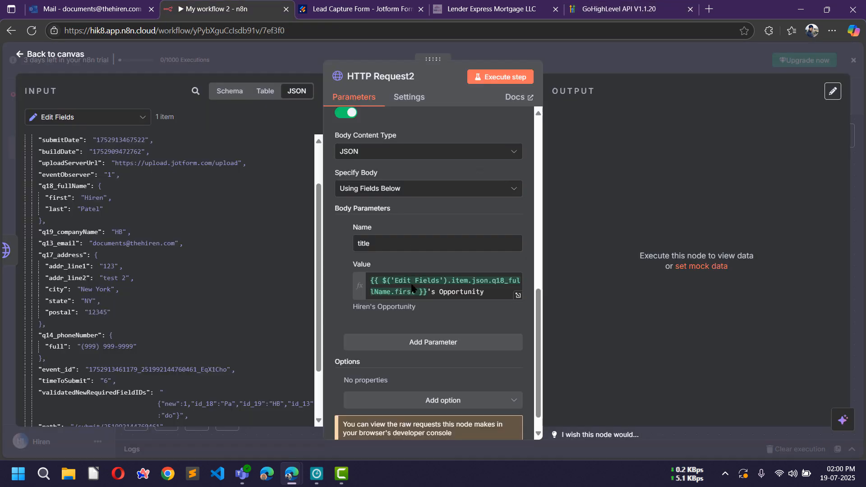
click(413, 343)
scroll(413, 347, down, 3)
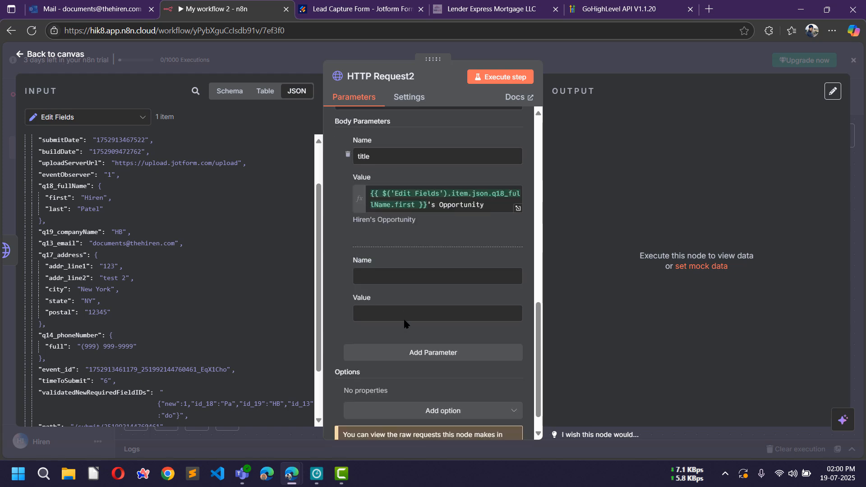
click(374, 251)
key(ctrl+v)
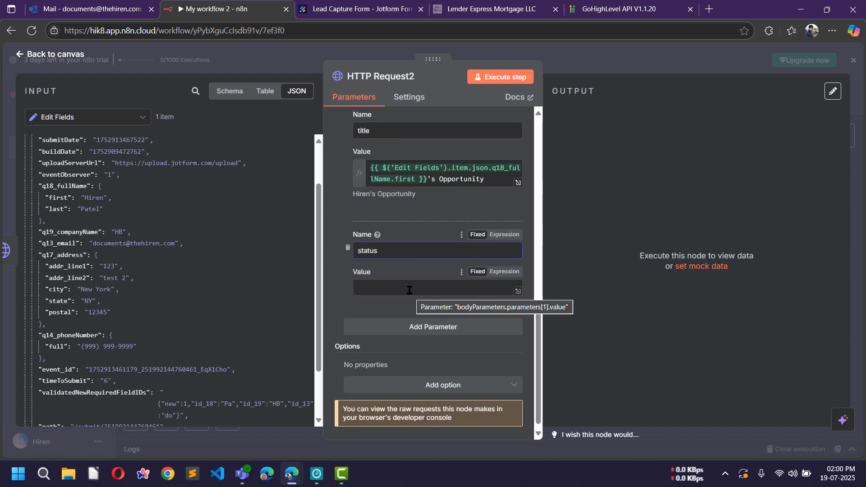
click(409, 290)
text(open)
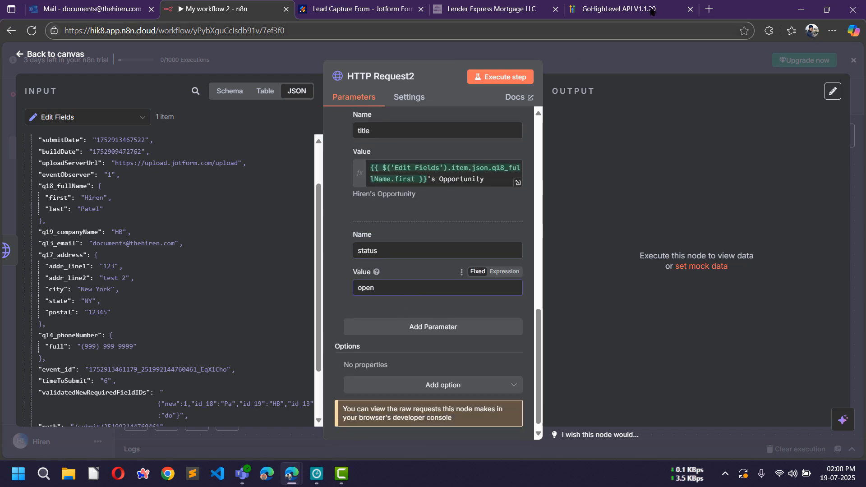
Add a third body parameter named stageId, copying the name from the documentation's example request.
click(424, 327)
scroll(458, 264, down, 3)
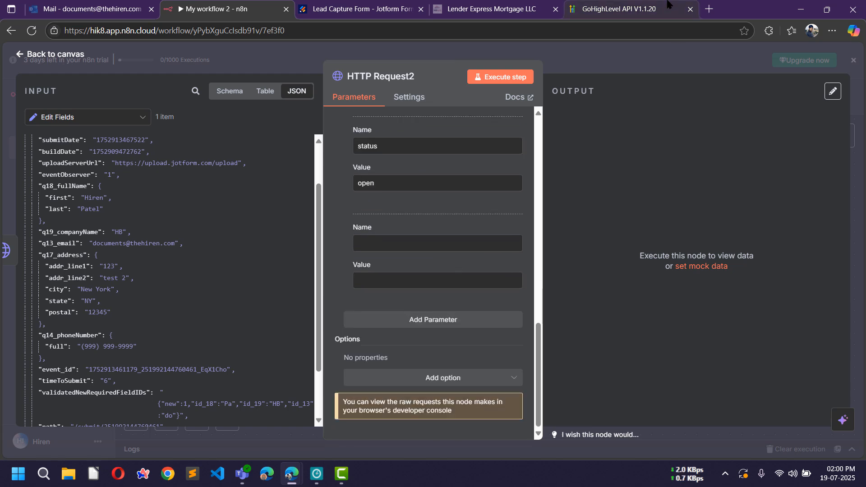
click(622, 9)
double_click(248, 236)
key(ctrl+c)
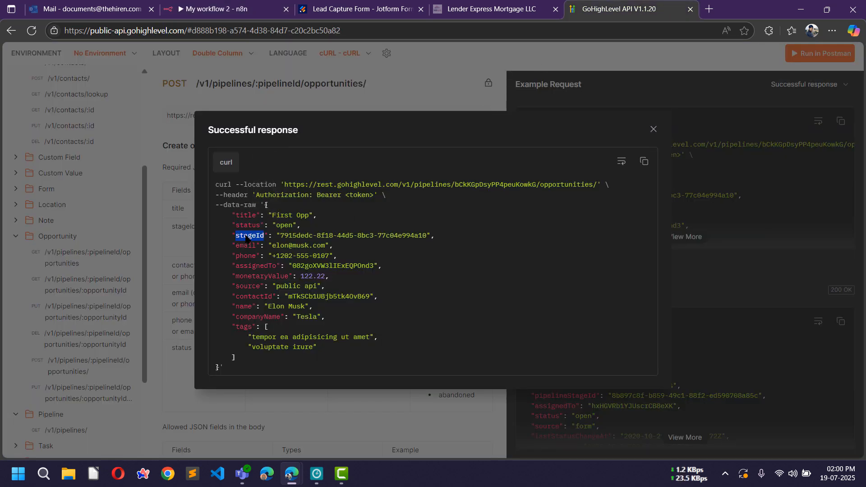
click(217, 9)
click(383, 244)
key(ctrl+v)
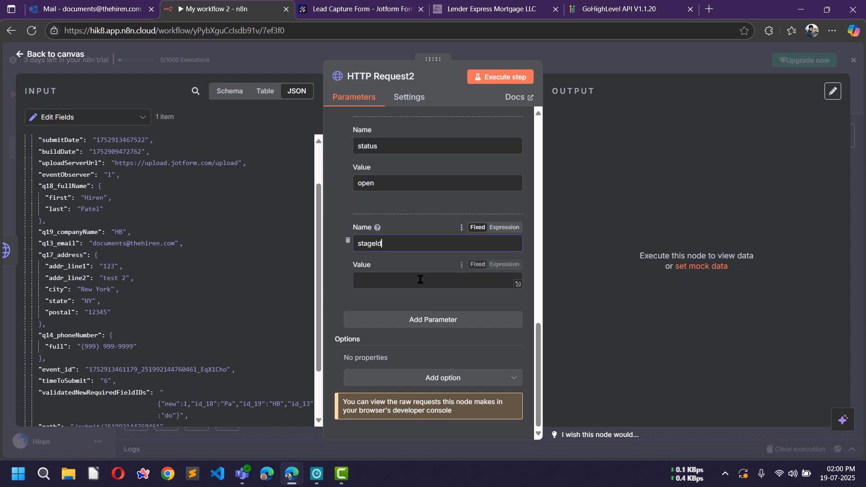
Map the stageId value to the new lead stage's ID from HTTP Request1, {{ $json.pipelines[2].stages[0].id }}.
click(384, 280)
click(90, 117)
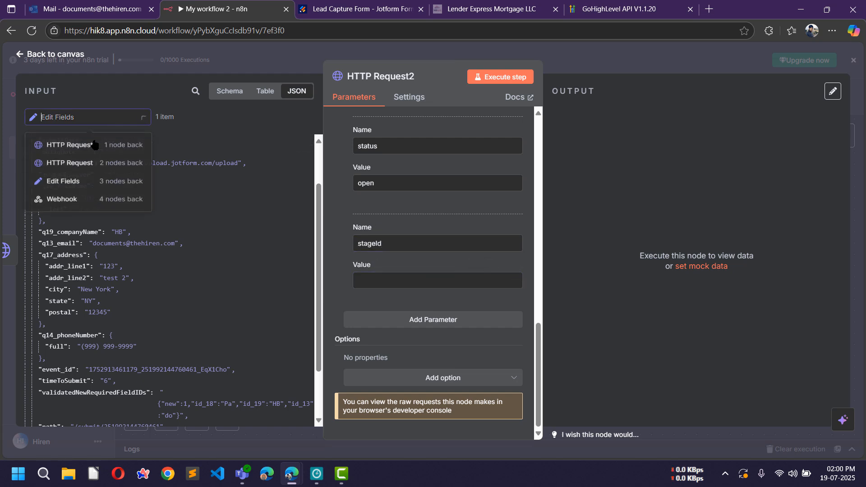
click(75, 149)
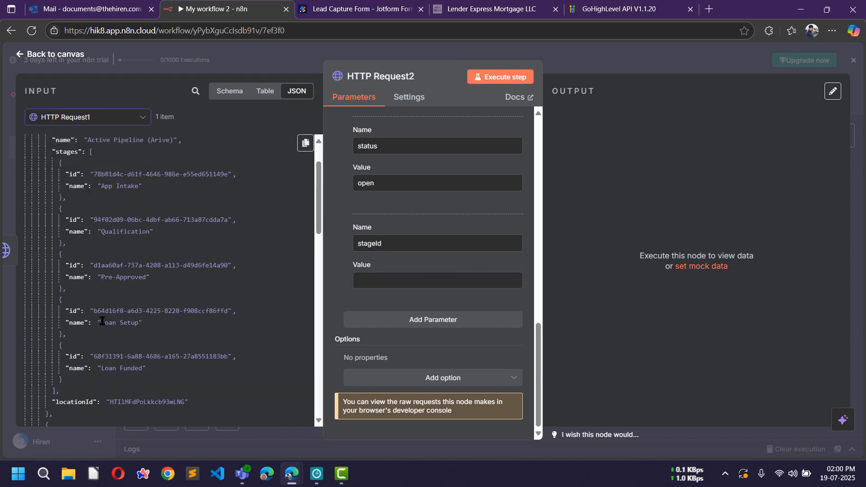
scroll(104, 322, down, 10)
scroll(104, 322, down, 2)
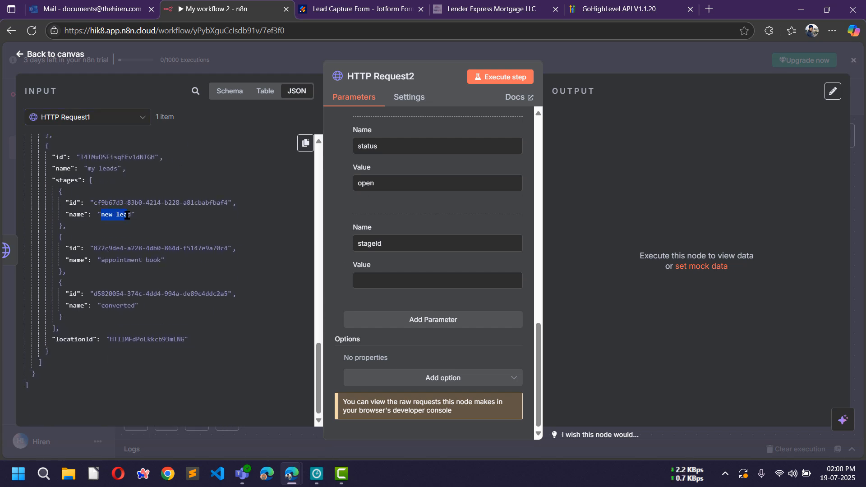
drag(127, 215, 131, 215)
click(100, 204)
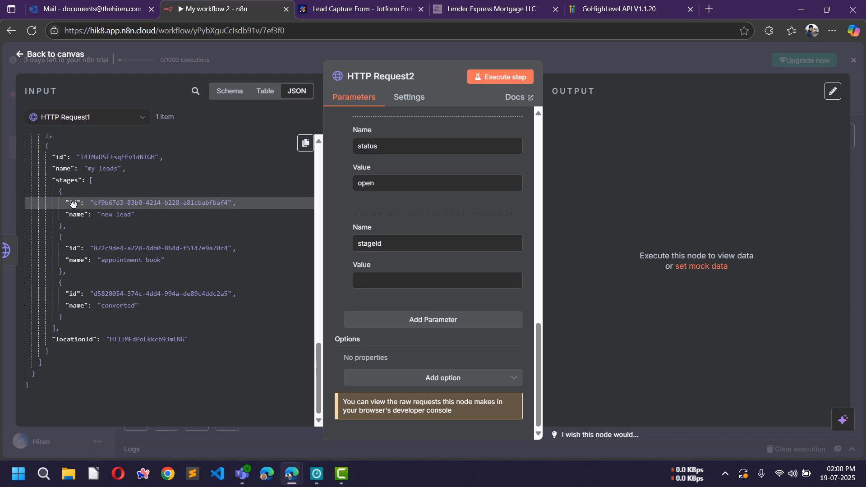
drag(74, 203, 361, 284)
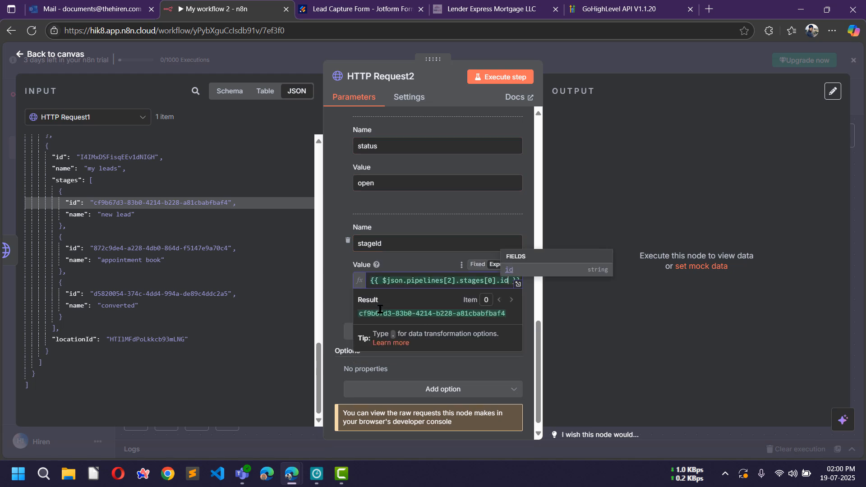
click(337, 281)
Switch to the GoHighLevel API documentation and copy the contactId field name from the example request.
key(alt+Tab)
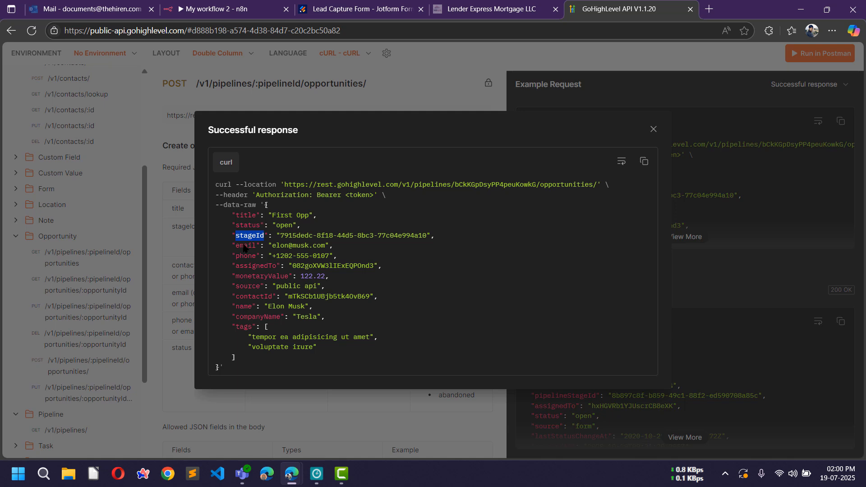
double_click(252, 297)
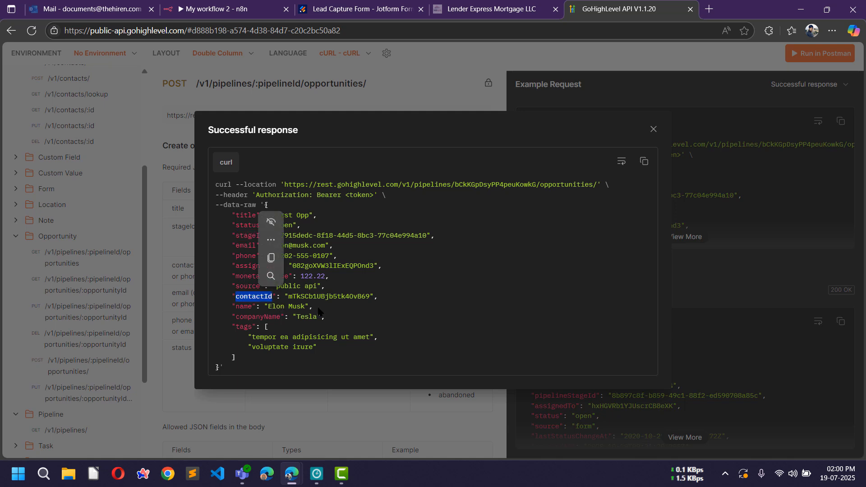
click(226, 240)
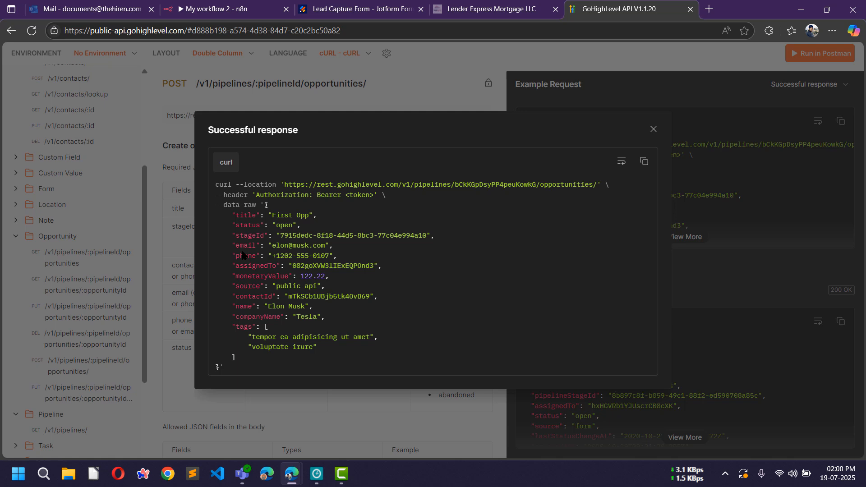
double_click(256, 298)
key(ctrl+c)
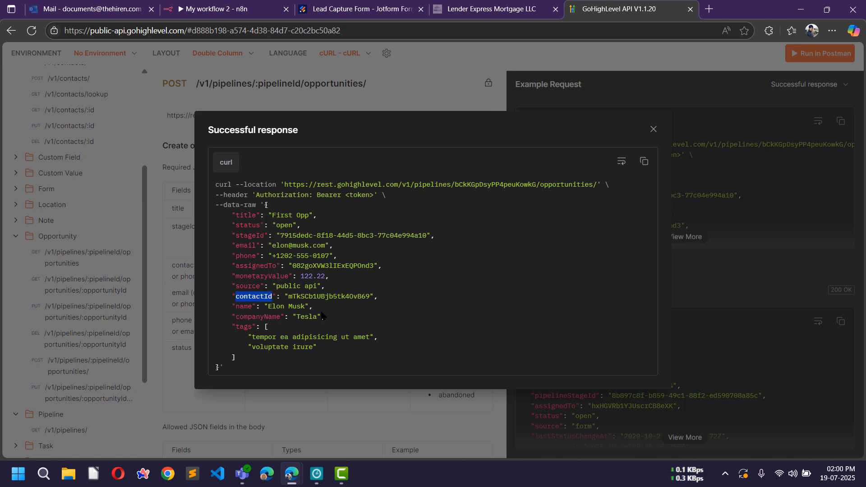
Switch back to n8n and add a fourth body parameter named contactId to HTTP Request2.
click(212, 9)
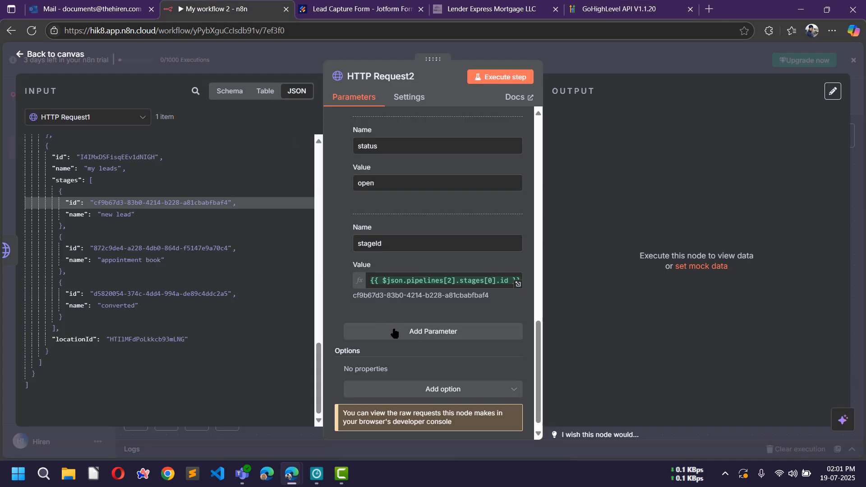
click(408, 329)
click(426, 349)
key(ctrl+v)
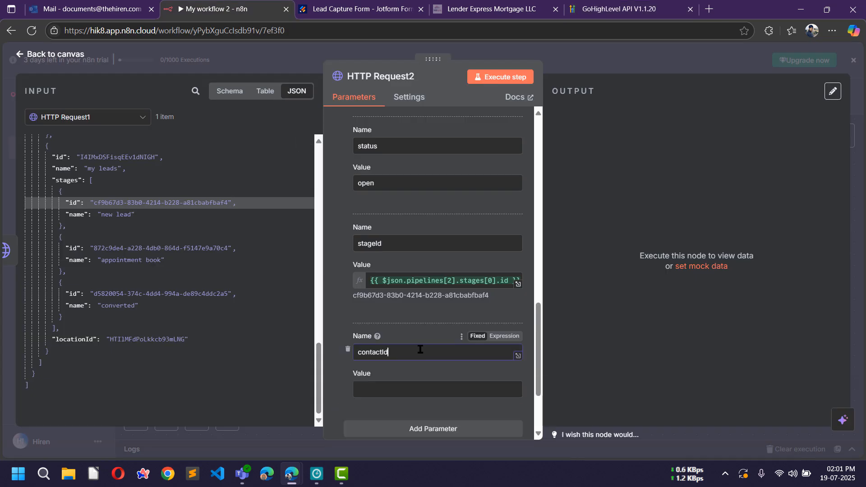
key(Tab)
Map the contactId value to the contact's id from the HTTP Request node's output.
scroll(441, 335, down, 3)
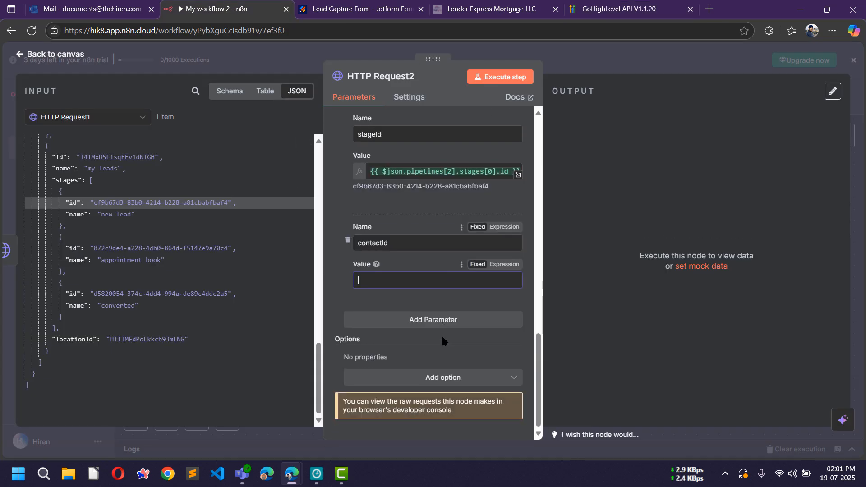
click(123, 118)
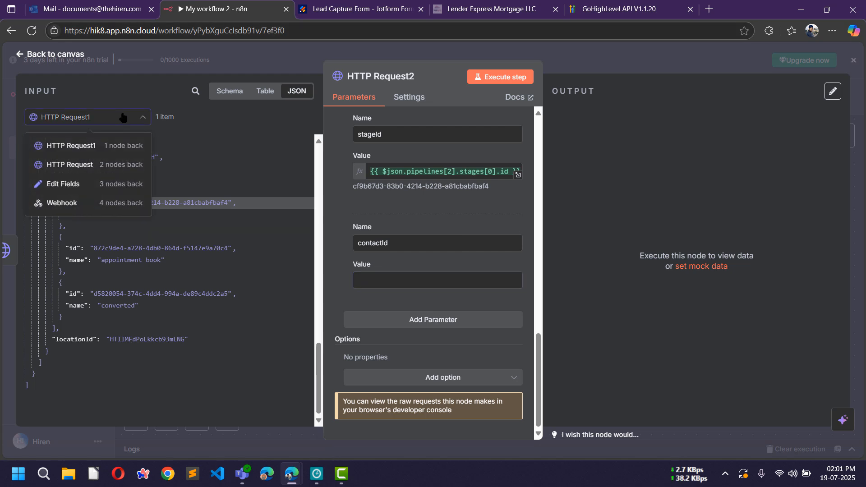
click(50, 165)
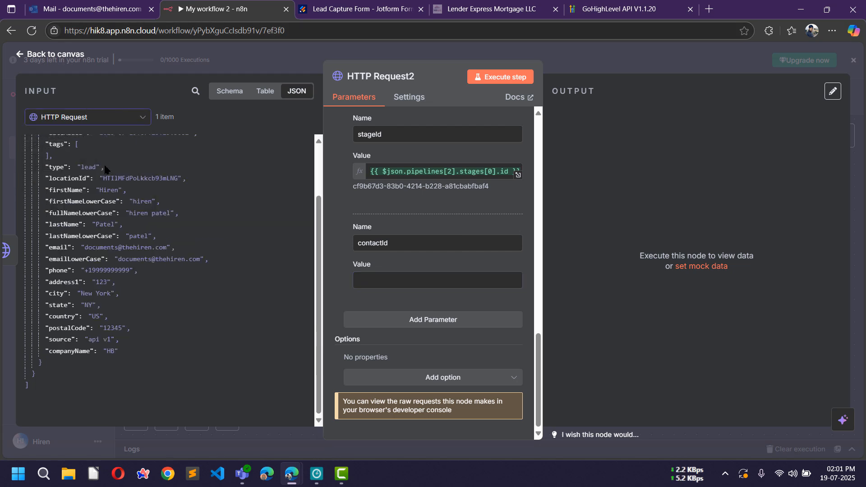
scroll(124, 223, up, 3)
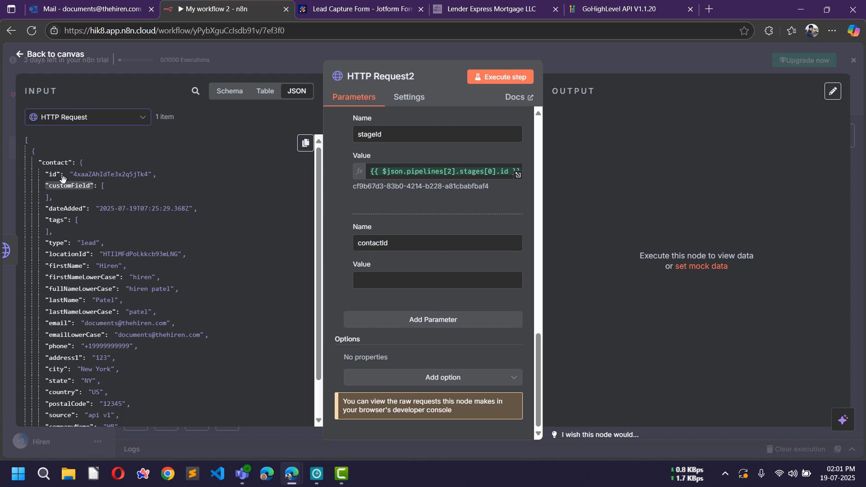
drag(54, 174, 380, 287)
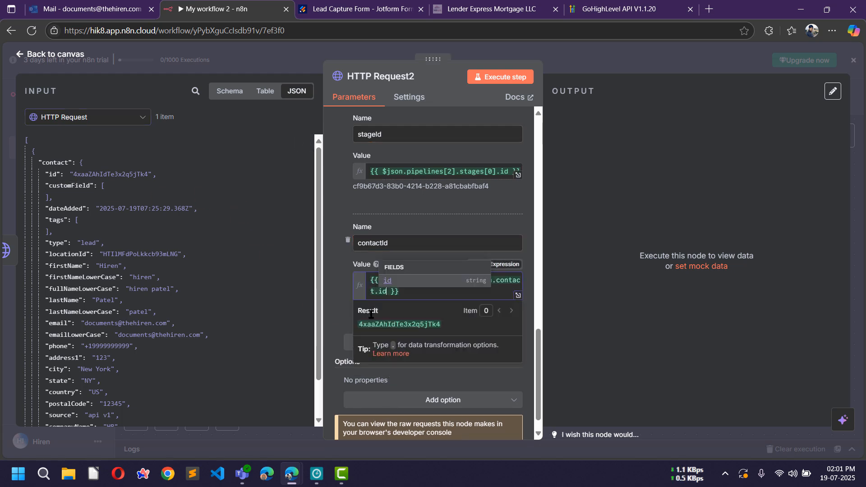
click(336, 296)
Execute the HTTP Request2 step and check GoHighLevel's my leads pipeline for the new opportunity, reloading the page.
scroll(437, 290, up, 10)
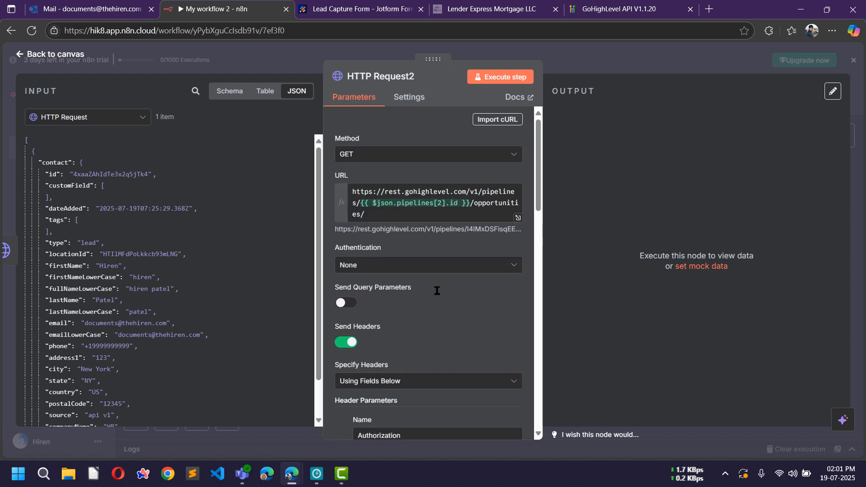
click(500, 77)
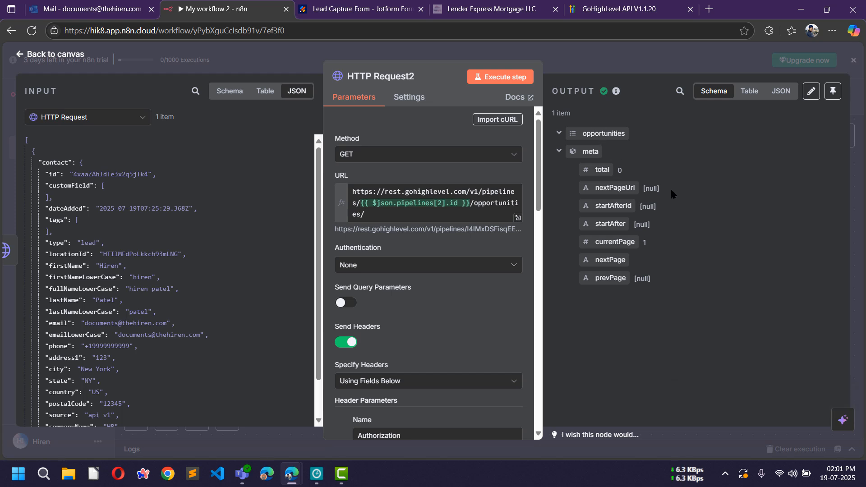
click(478, 8)
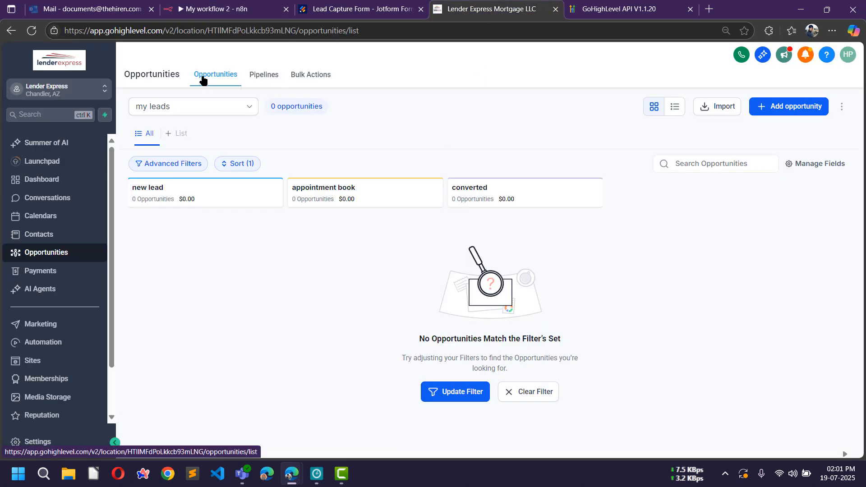
click(259, 78)
click(228, 80)
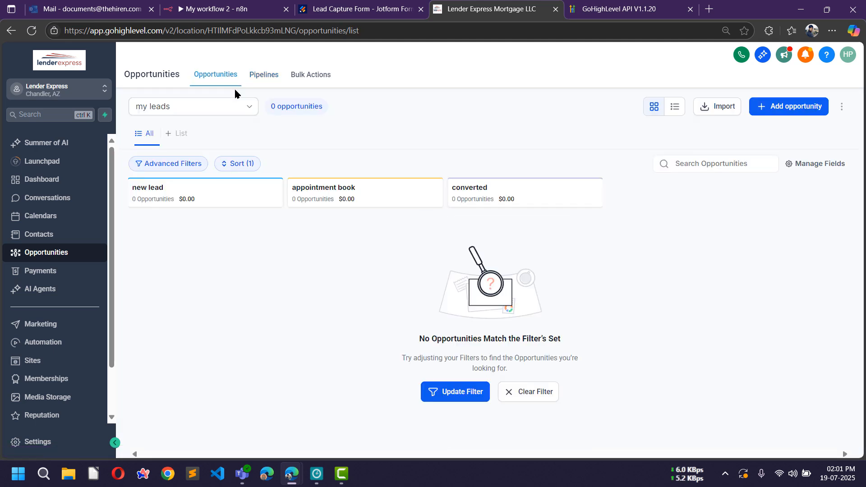
click(31, 30)
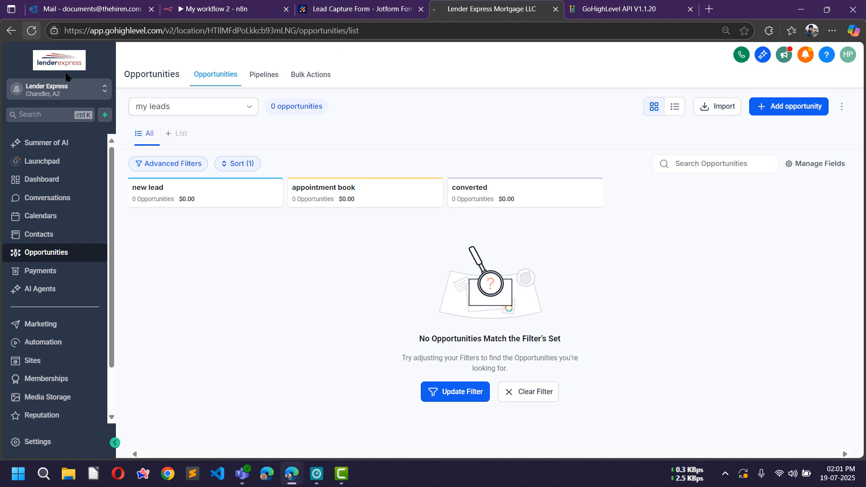
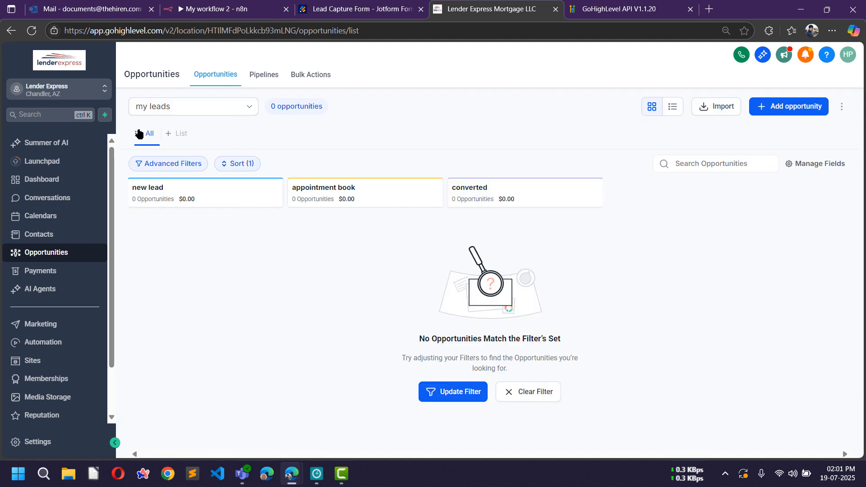
View the opportunities in the Lender Express Hiring and Active Pipeline (Arive) pipelines and return to my leads.
click(218, 107)
click(204, 146)
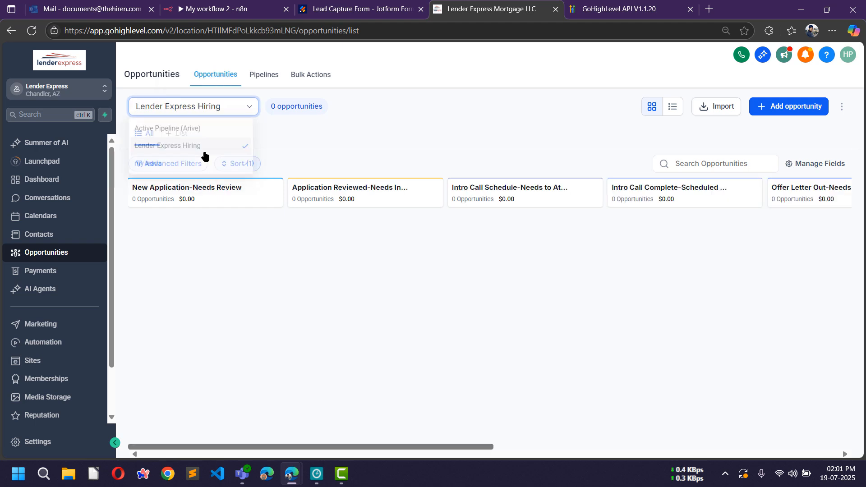
click(221, 104)
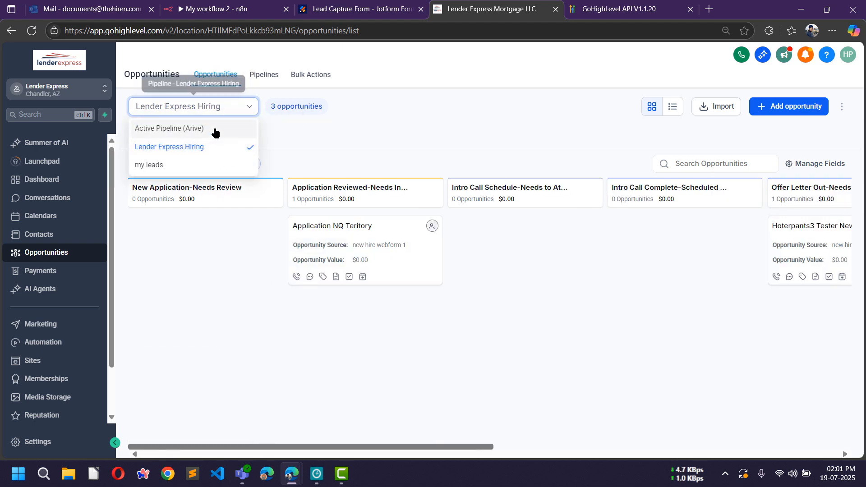
click(212, 129)
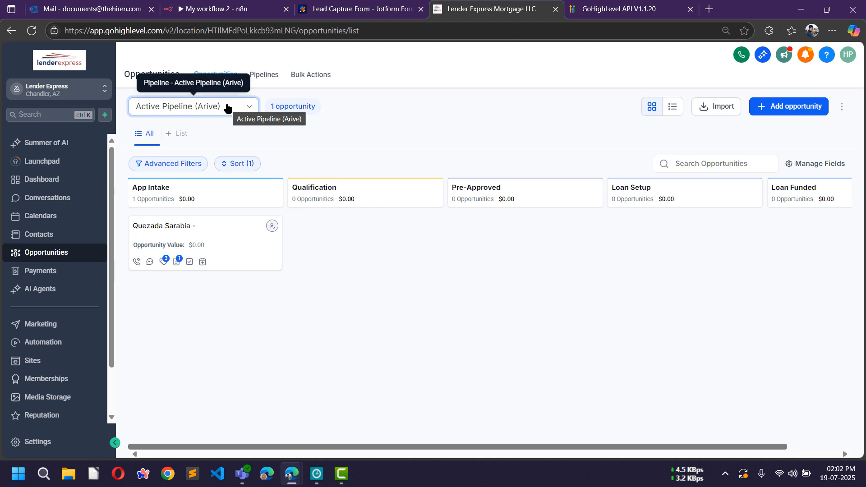
click(227, 107)
click(207, 170)
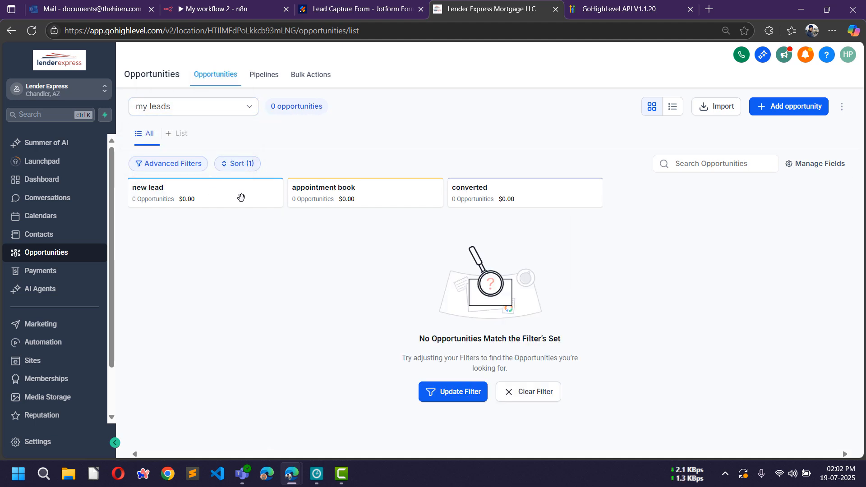
Clear the Created On sorting from the my leads opportunities.
click(247, 165)
click(304, 216)
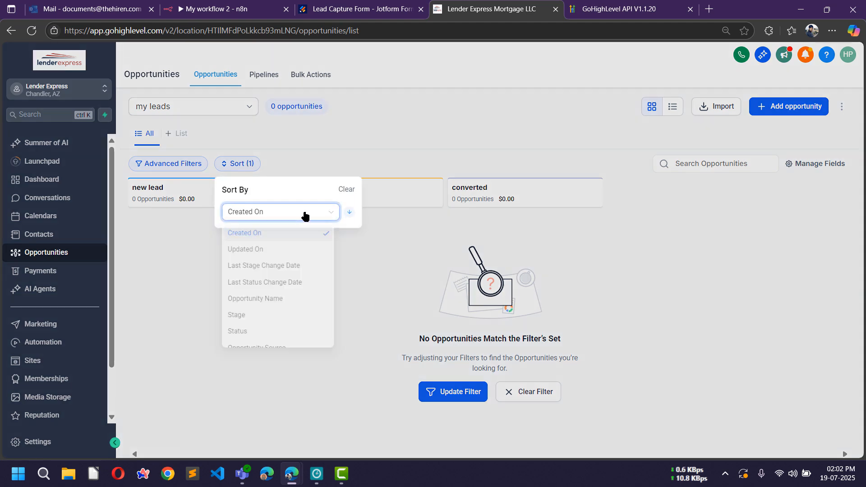
click(304, 234)
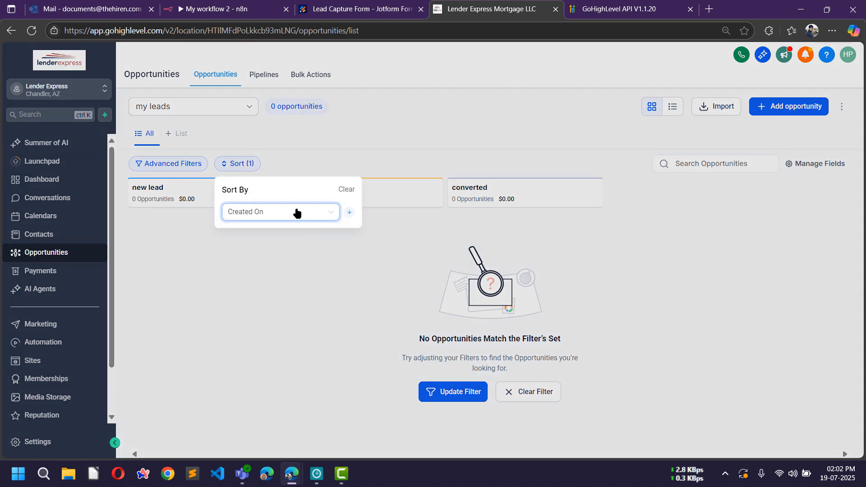
click(347, 190)
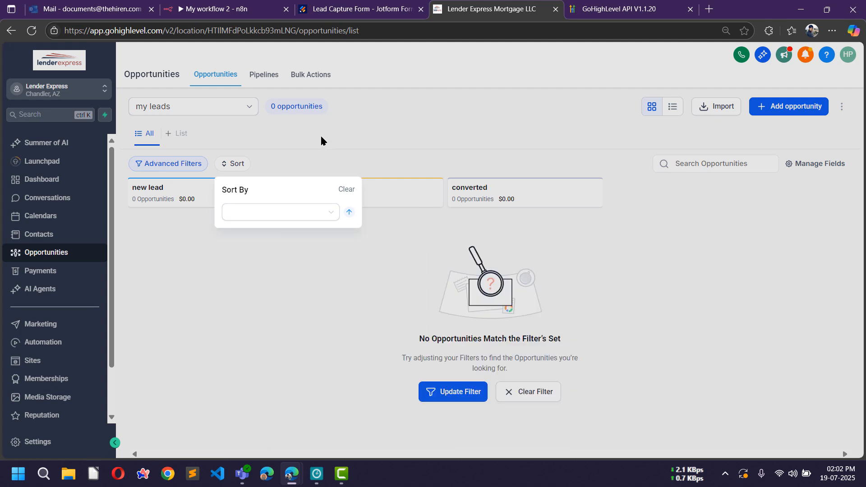
click(321, 134)
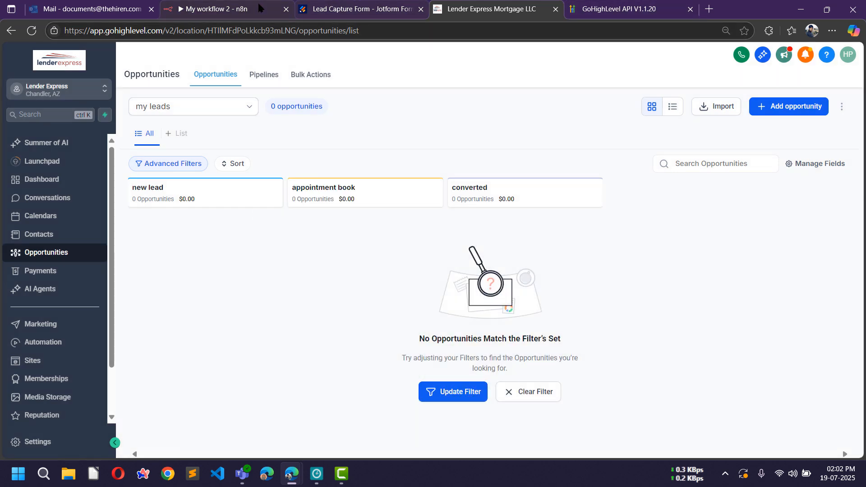
Return to n8n, set HTTP Request2's method to POST after checking its URL expression, and execute the step.
click(230, 5)
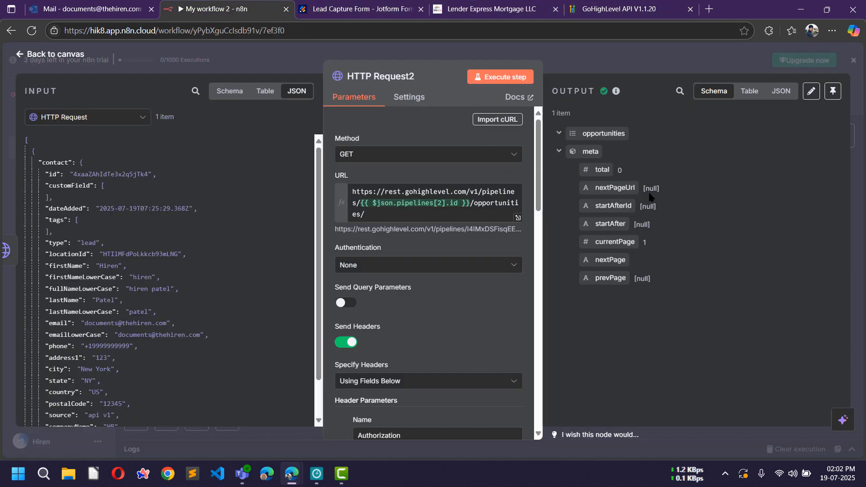
click(421, 205)
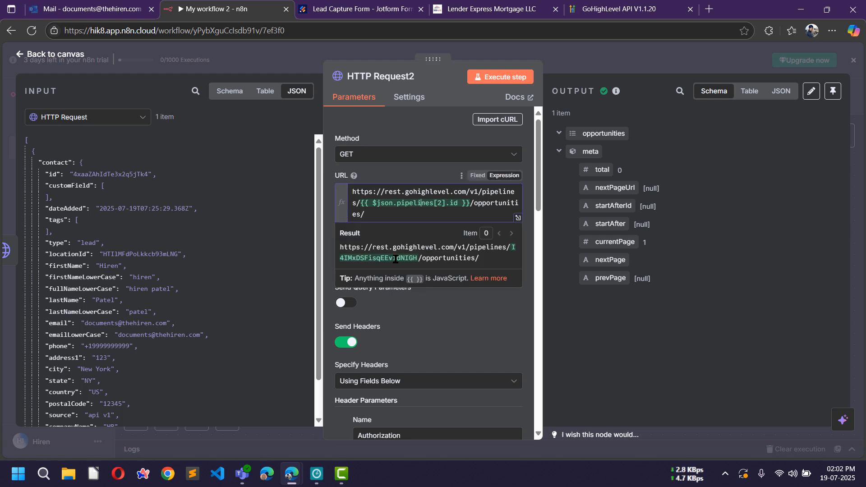
click(465, 333)
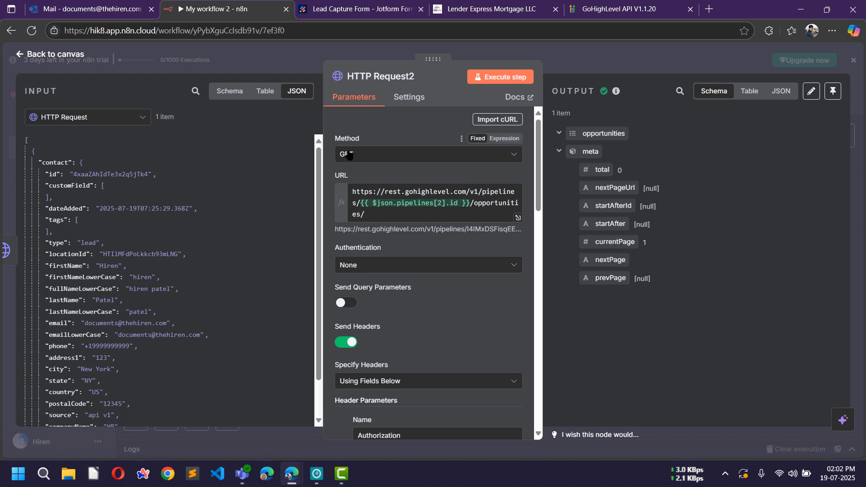
click(426, 155)
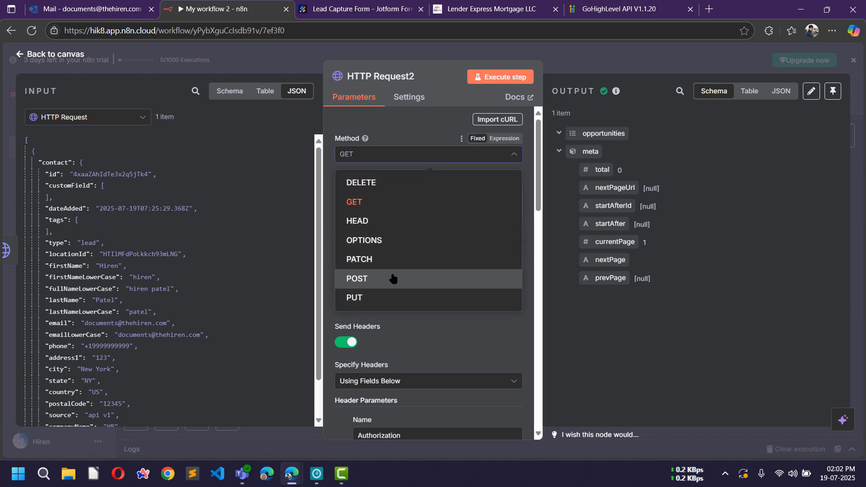
click(393, 279)
click(500, 76)
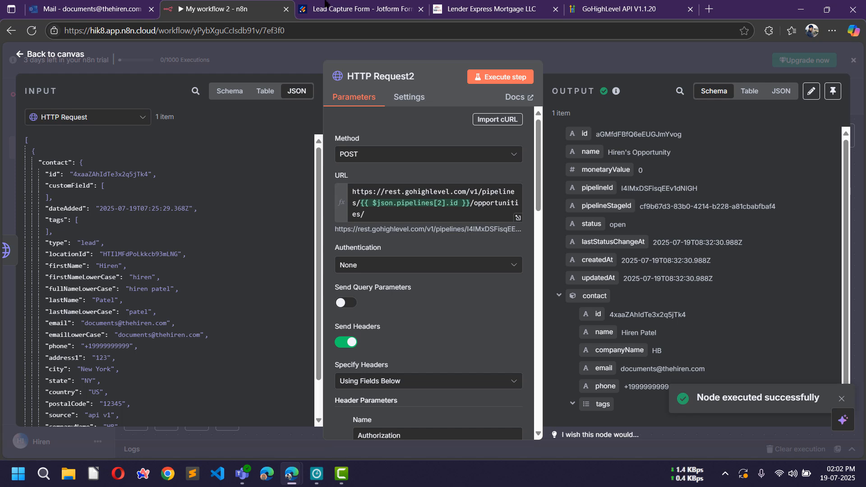
Switch to GoHighLevel and review the details of the opportunity in the my leads pipeline's new lead stage without changing them.
click(496, 8)
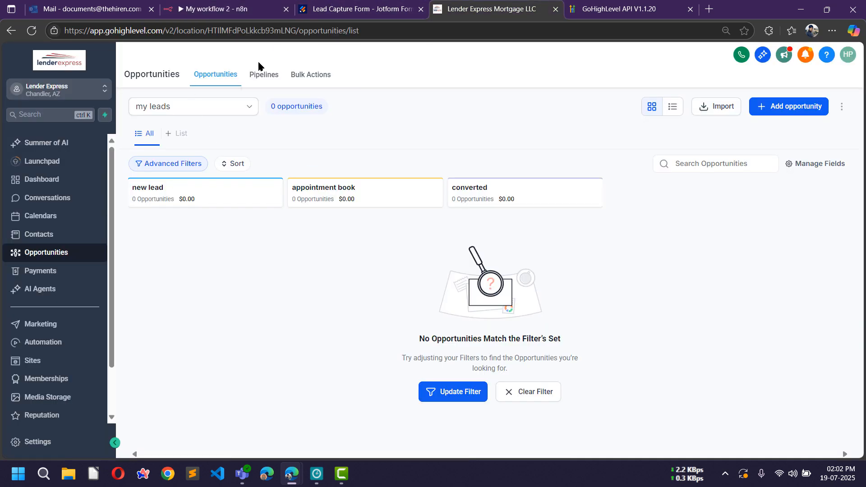
click(213, 79)
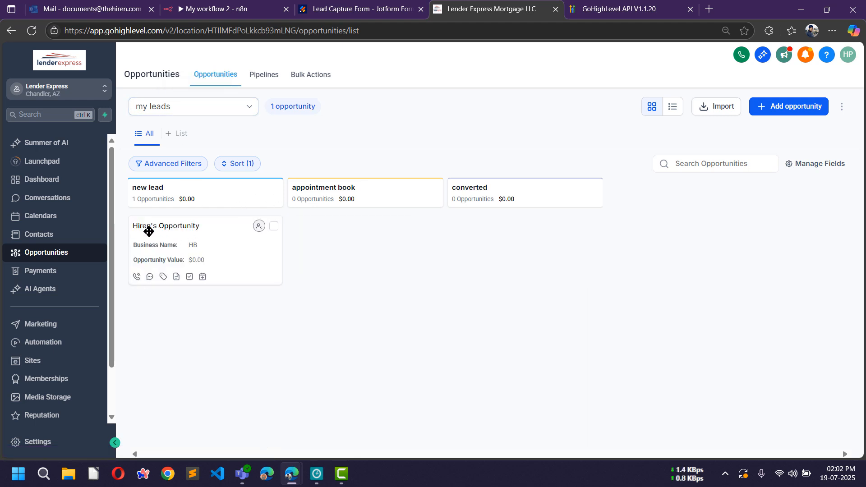
click(228, 243)
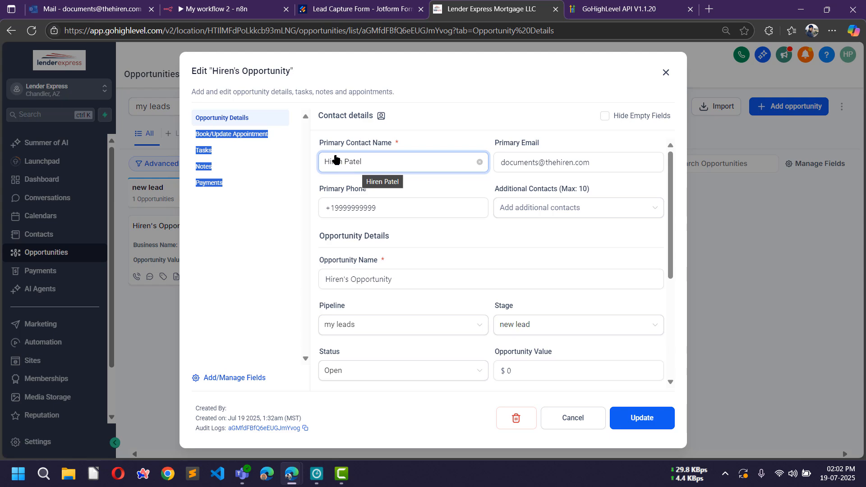
scroll(443, 243, down, 5)
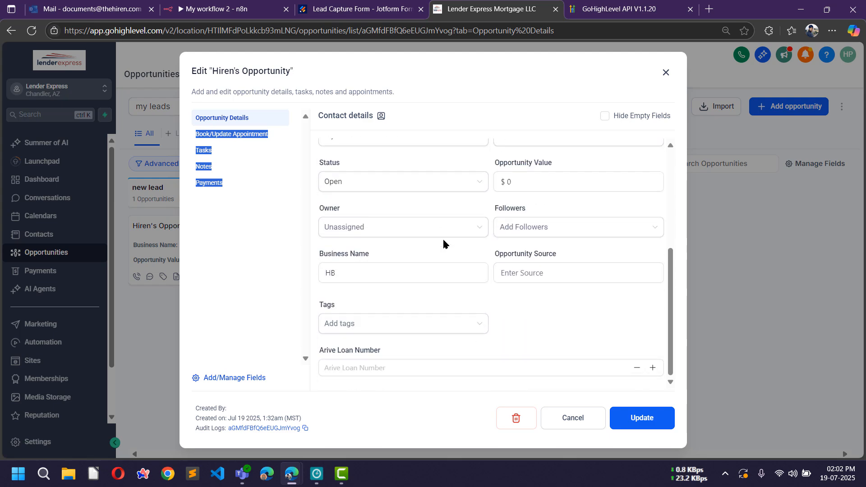
click(563, 421)
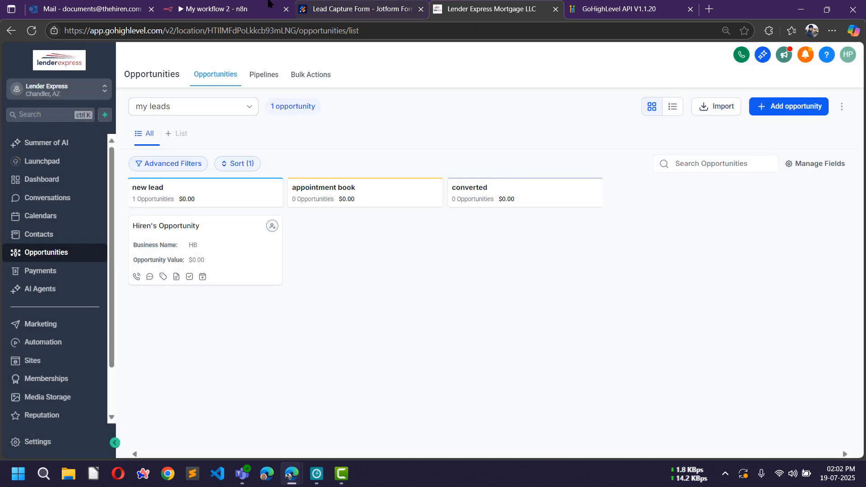
Switch to n8n and close the HTTP Request2 settings, revisiting the GoHighLevel API documentation before returning to the workflow canvas.
click(216, 9)
click(639, 46)
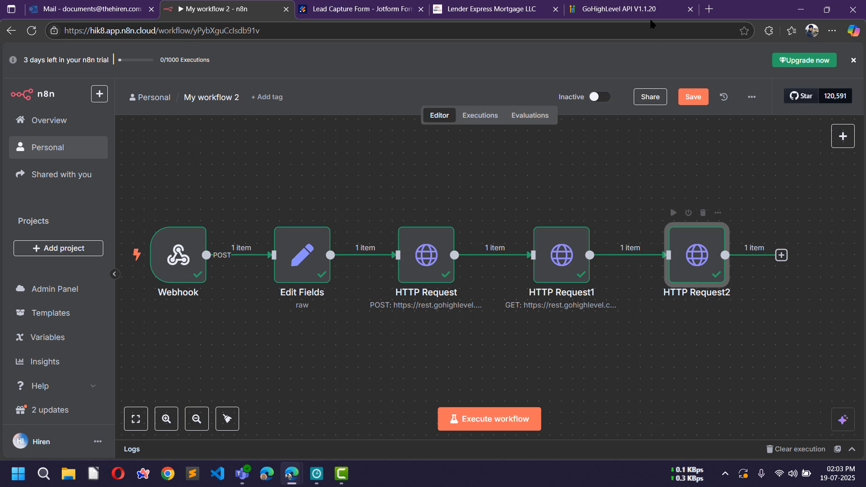
click(624, 8)
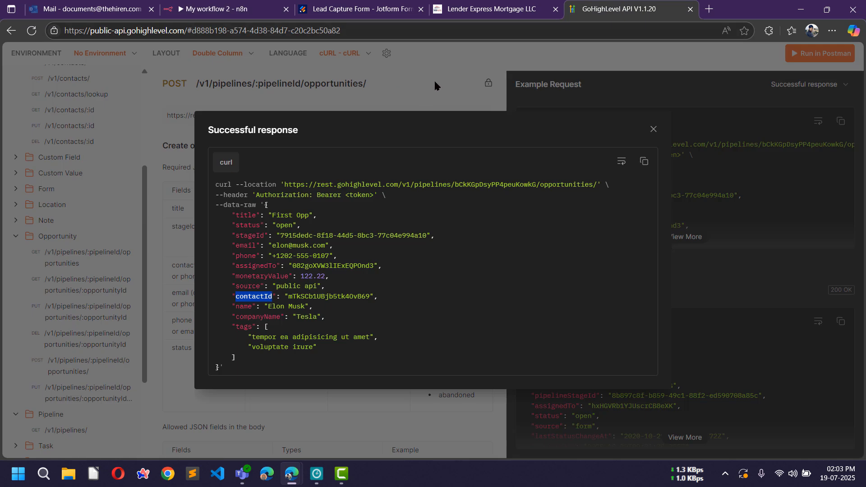
click(422, 116)
click(212, 8)
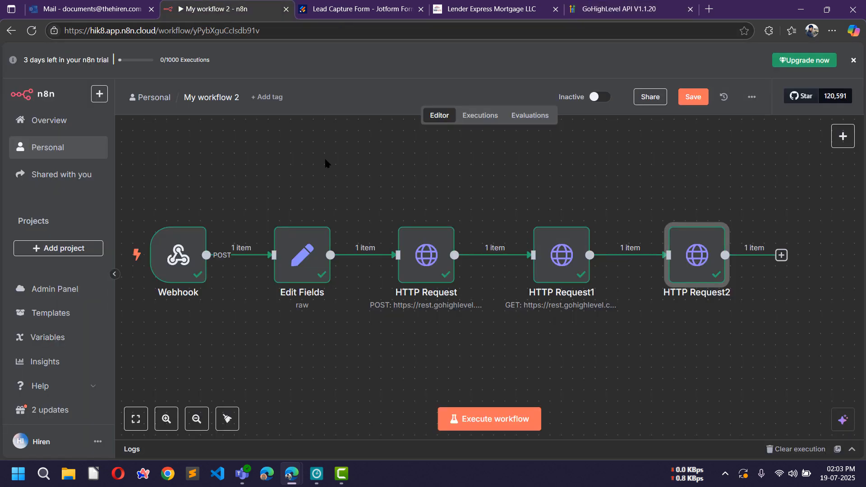